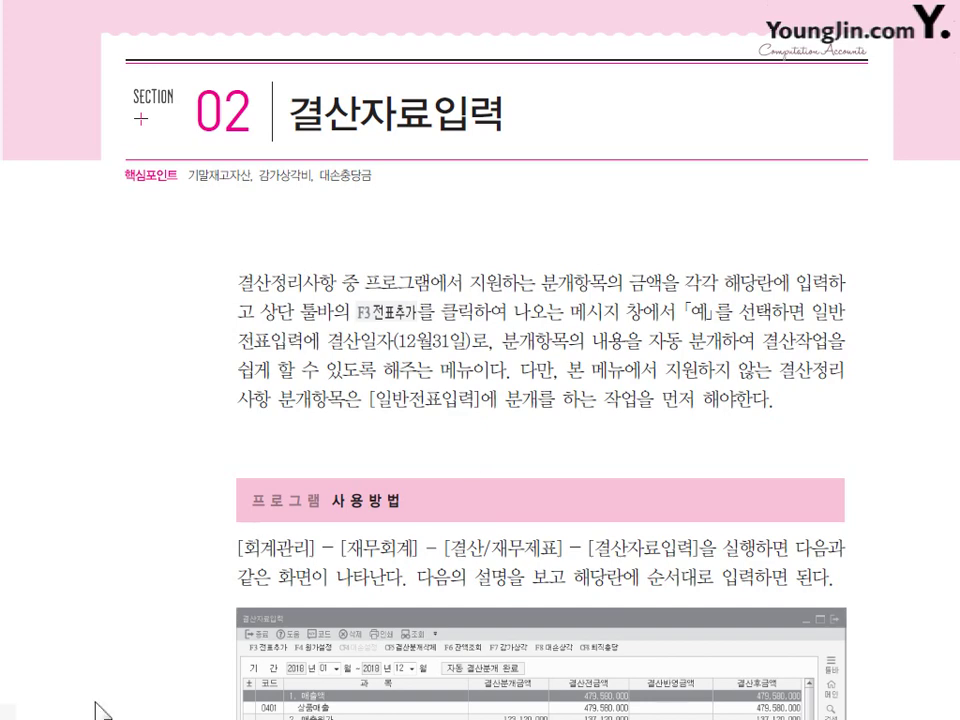
Switch to KcLep, load the general journal vouchers for 31 December 2018, and close the journal window after viewing them
left_click(2, 718)
left_click_drag(330, 0, 417, 13)
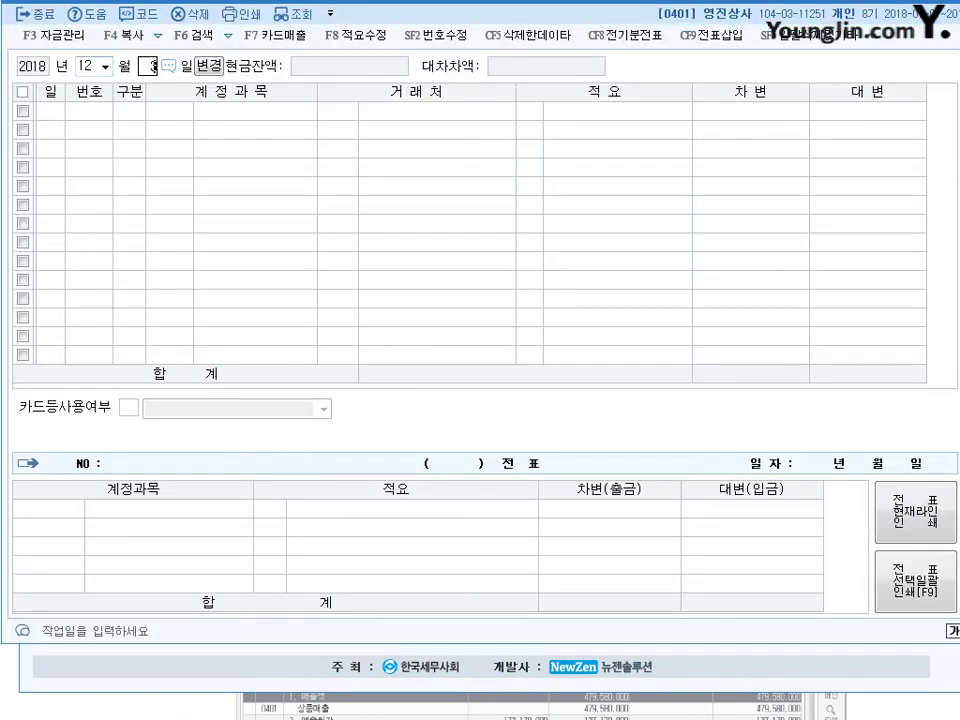
type("31")
key("Return")
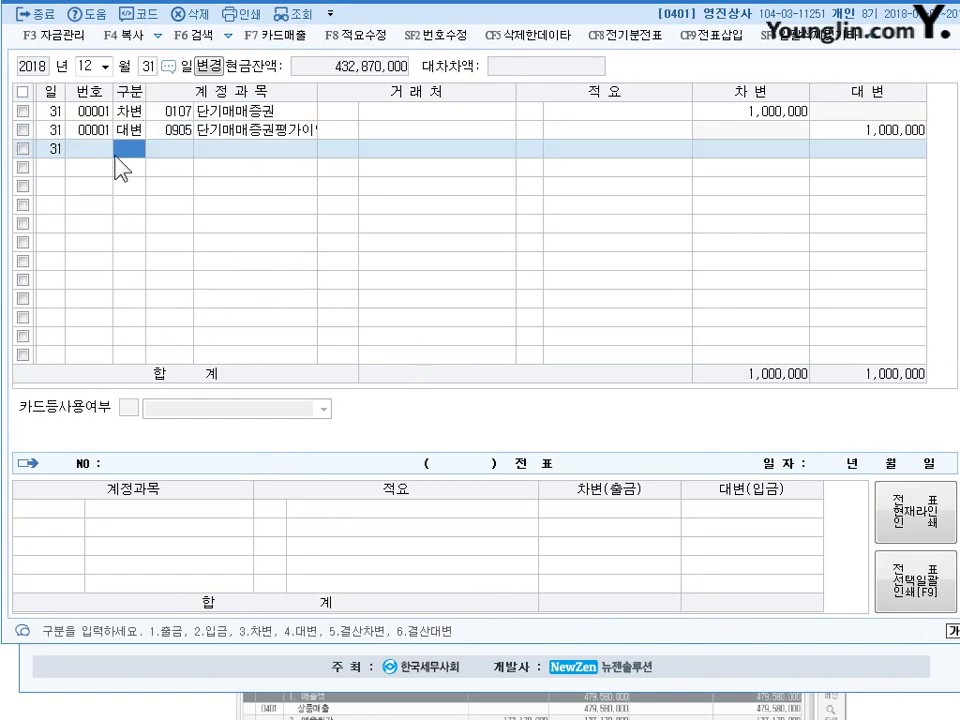
left_click_drag(733, 4, 712, 40)
key("Escape")
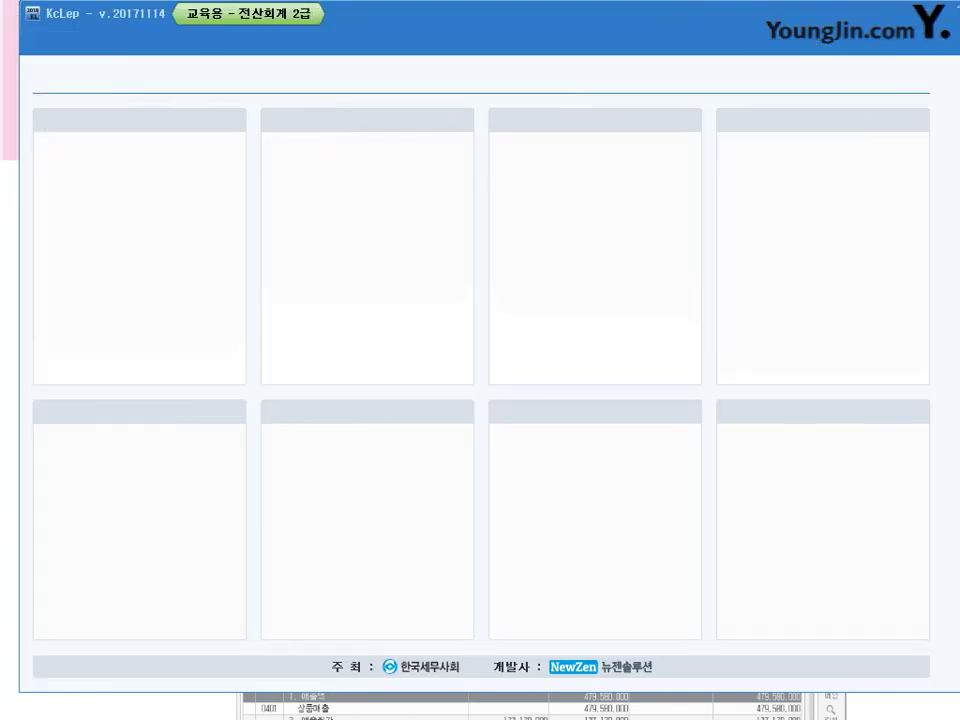
Open 결산자료입력 from the 결산/재무제표 group and reposition its window
left_click_drag(437, 46, 432, 55)
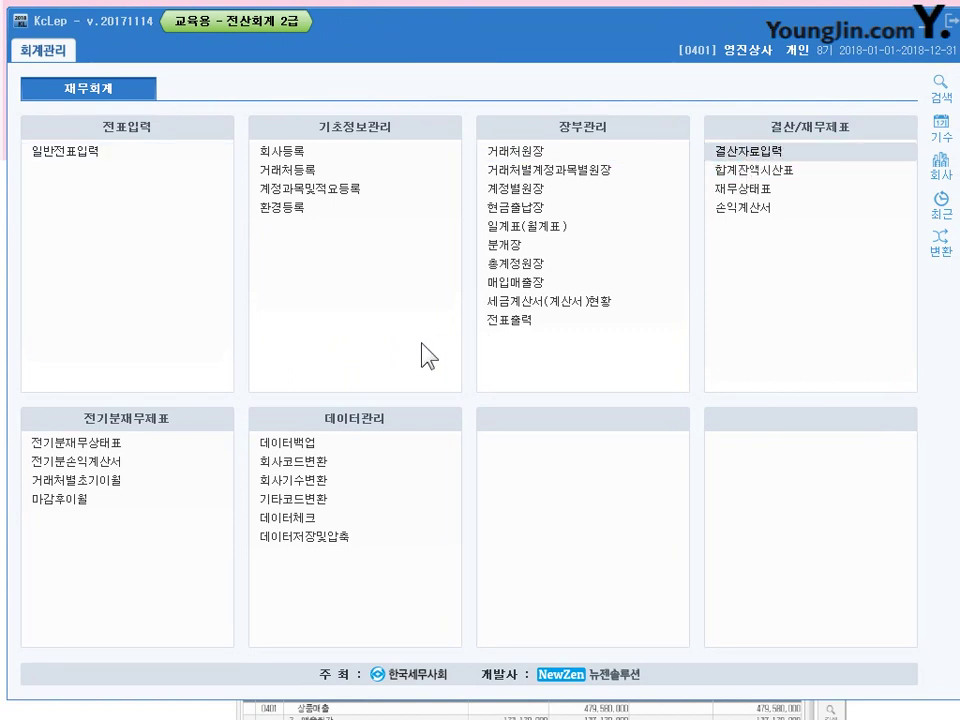
key("Return")
left_click_drag(392, 0, 392, 37)
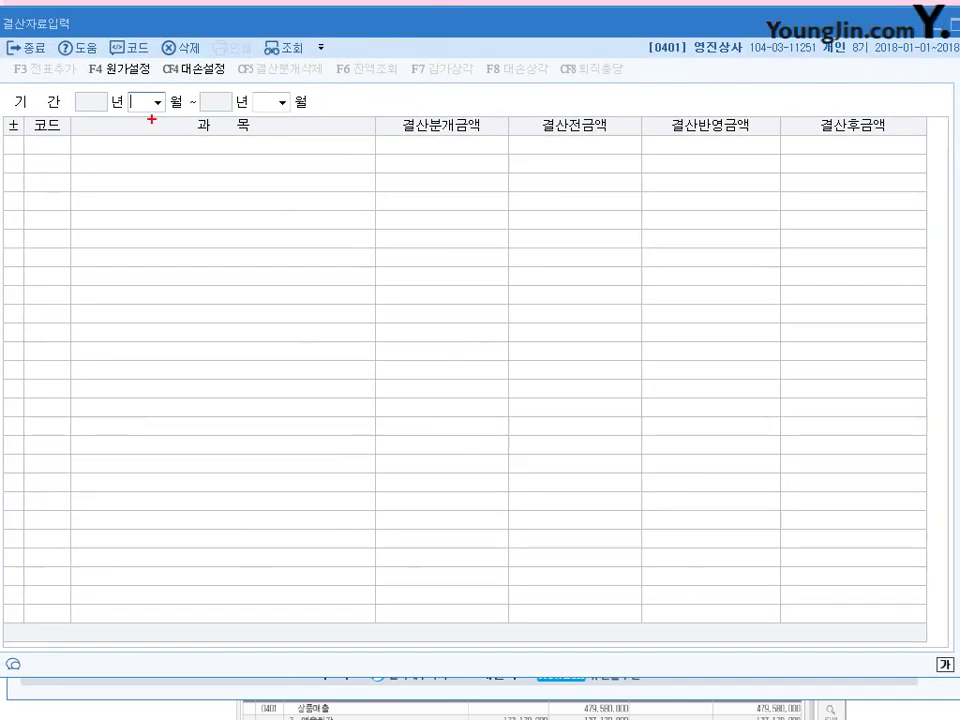
left_click_drag(148, 96, 137, 127)
mouse_move(256, 93)
left_mouse_down()
mouse_move(247, 114)
mouse_move(278, 110)
left_mouse_up()
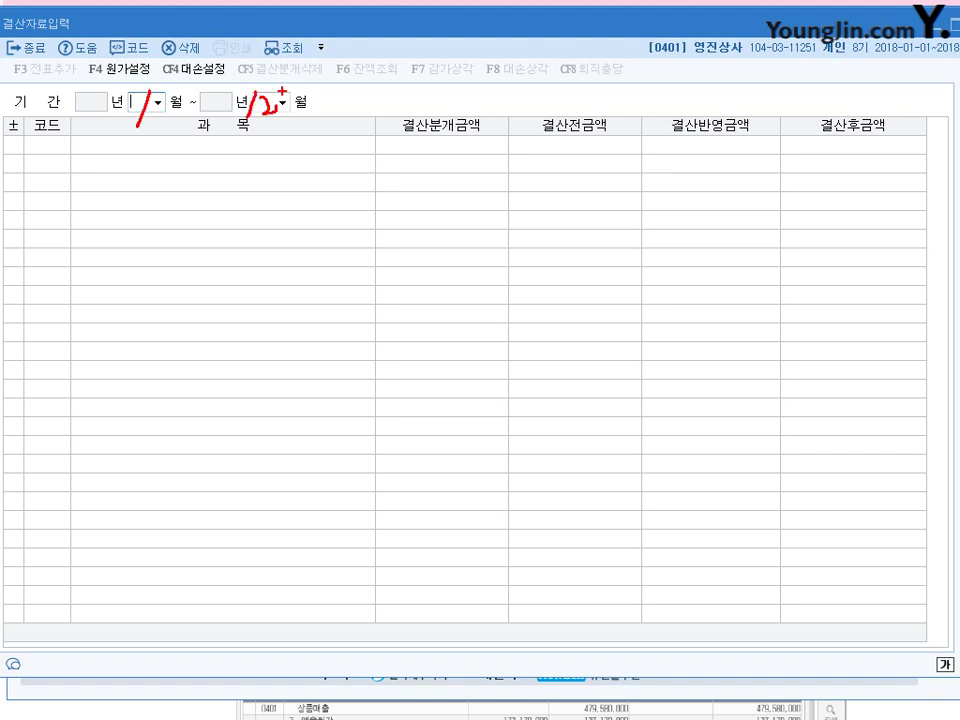
key("Escape")
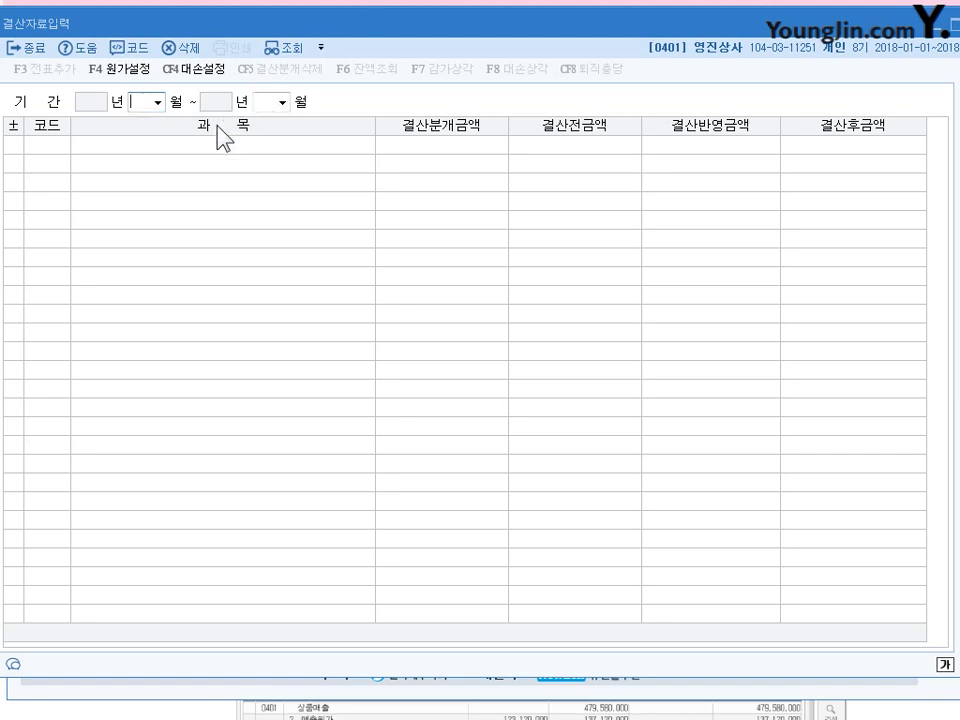
Set the closing period to 2018 months 01 through 12 and accept 매출원가 및 경비선택 with all cost accounts unused
left_click(158, 102)
left_click(150, 121)
left_click(282, 102)
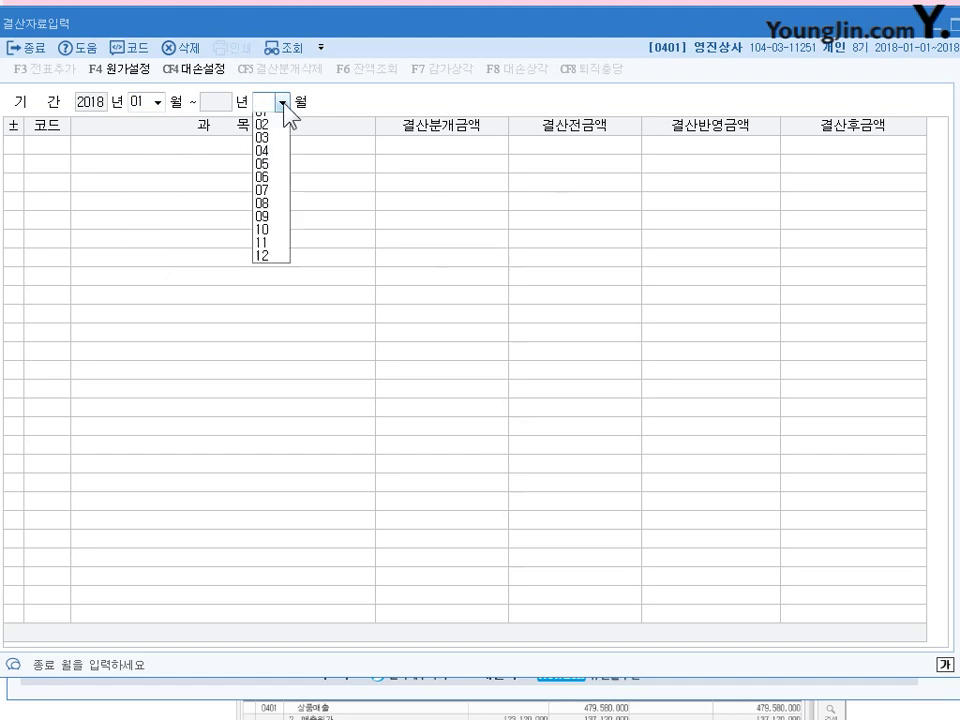
left_click(270, 265)
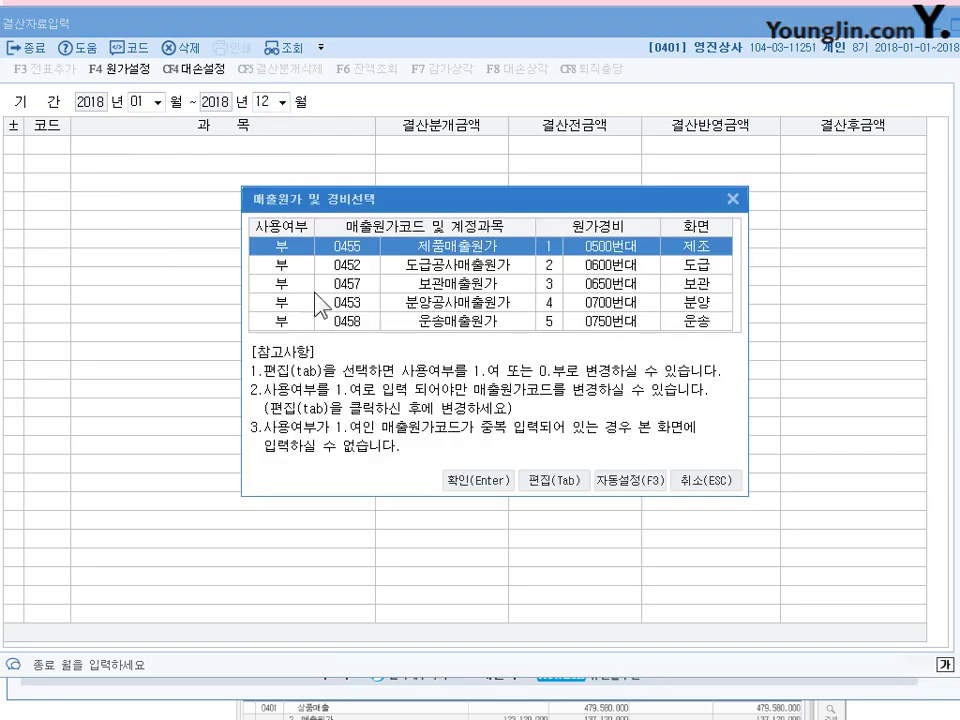
left_click_drag(408, 198, 406, 170)
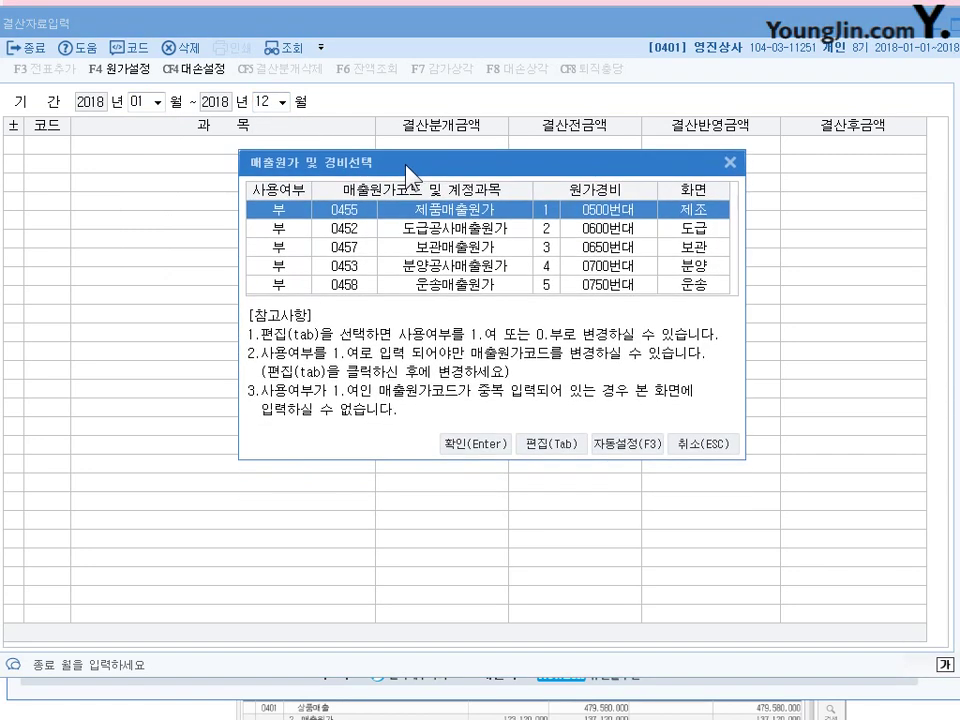
left_click(468, 444)
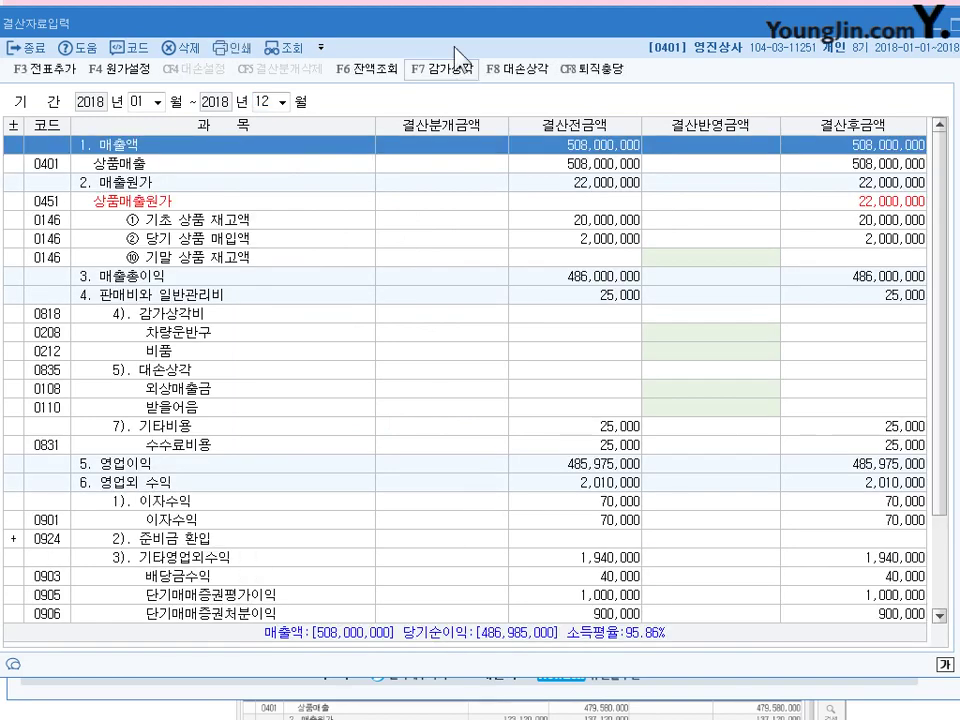
left_click_drag(426, 27, 431, 23)
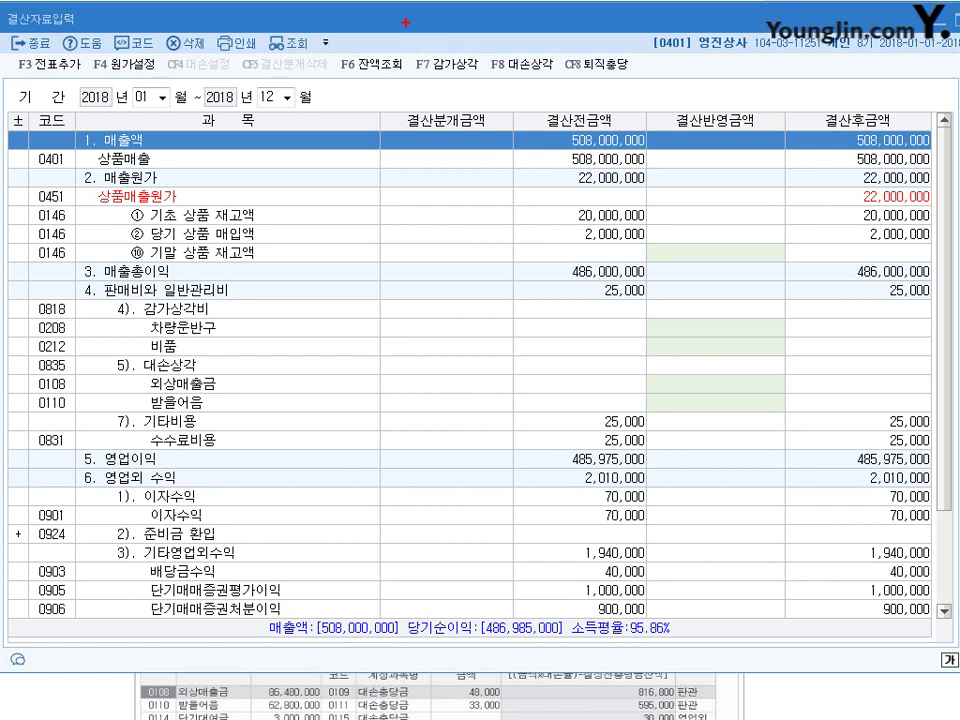
Examine the 결산반영금액 cell for 기말 상품 재고액 in relation to the opening inventory and current purchases rows
mouse_move(706, 134)
left_mouse_down()
mouse_move(748, 118)
mouse_move(740, 128)
left_mouse_up()
mouse_move(172, 258)
left_mouse_down()
mouse_move(258, 236)
mouse_move(185, 262)
left_mouse_up()
mouse_move(725, 238)
left_mouse_down()
mouse_move(722, 268)
mouse_move(728, 258)
left_mouse_up()
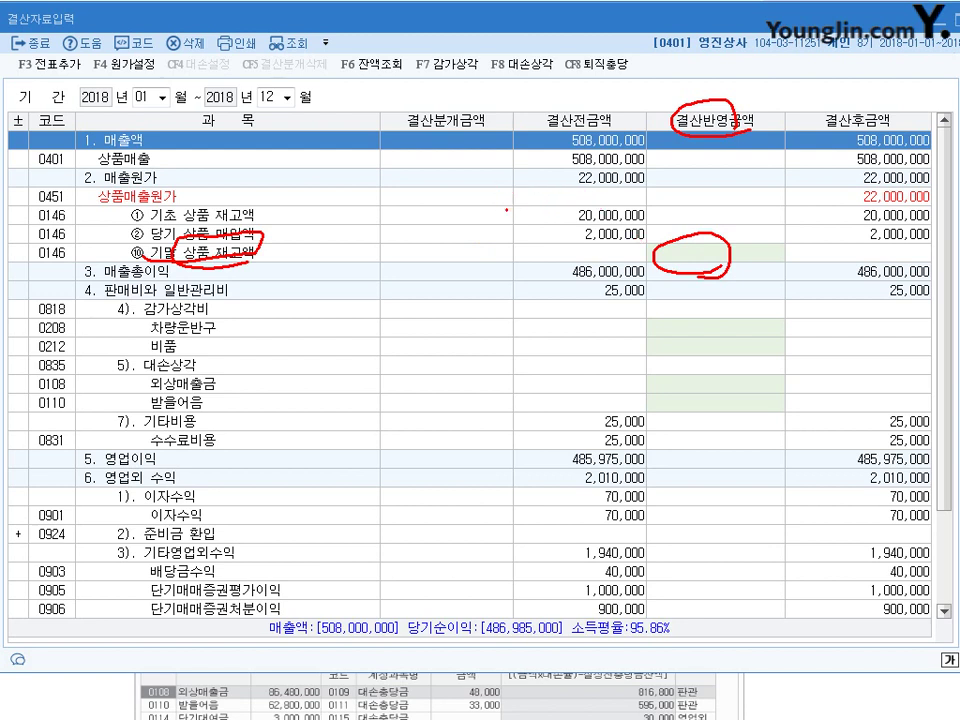
mouse_move(506, 211)
left_mouse_down()
mouse_move(533, 208)
mouse_move(546, 237)
mouse_move(538, 247)
left_mouse_up()
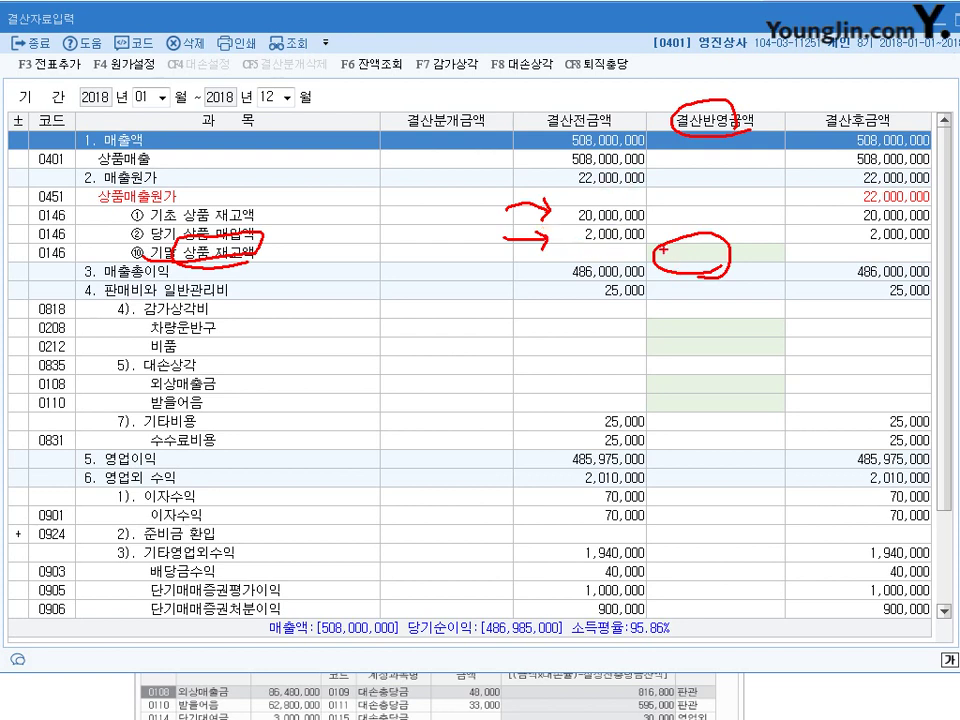
left_click_drag(682, 271, 715, 268)
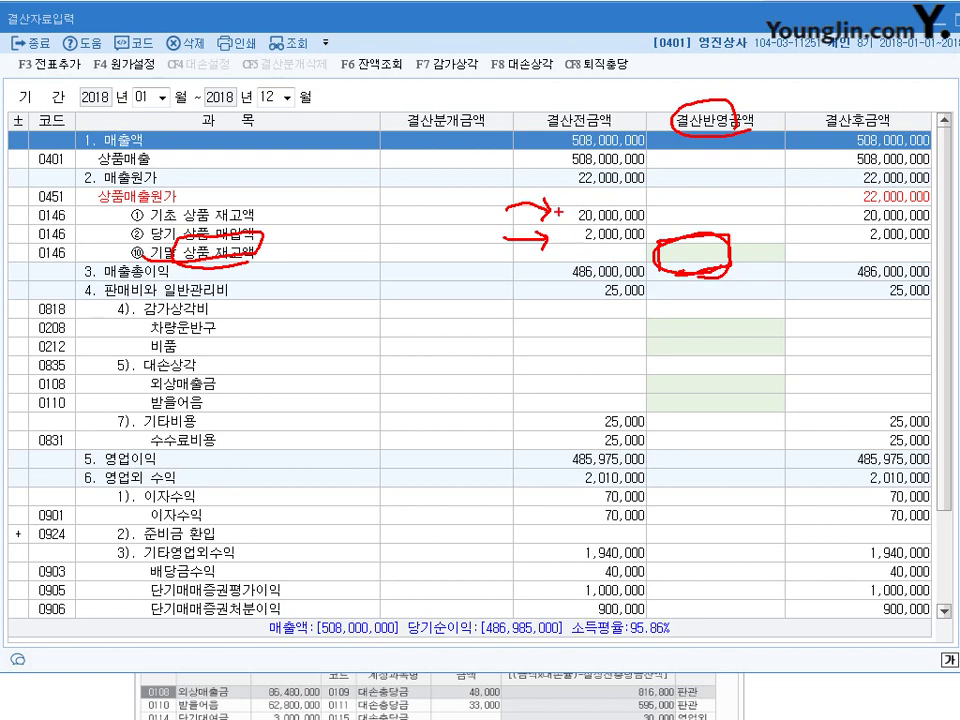
left_click_drag(555, 200, 549, 248)
left_click_drag(617, 246, 655, 238)
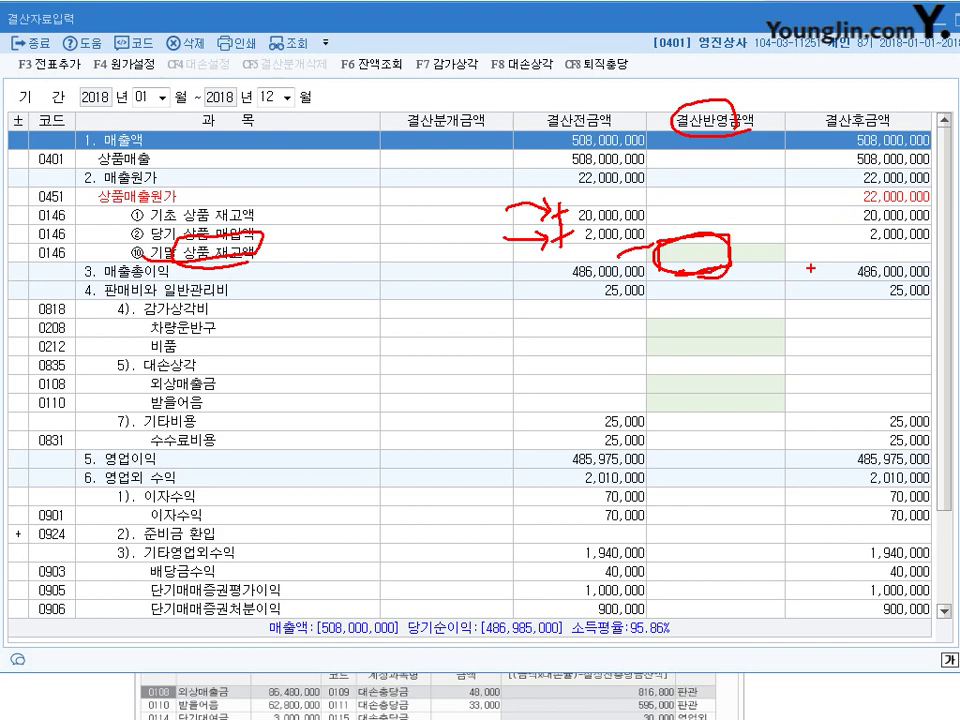
key("Escape")
Review the 감가상각비 rows under 판매비와 일반관리비 and their 결산반영금액 cells for 차량운반구 and 비품
left_click(716, 345)
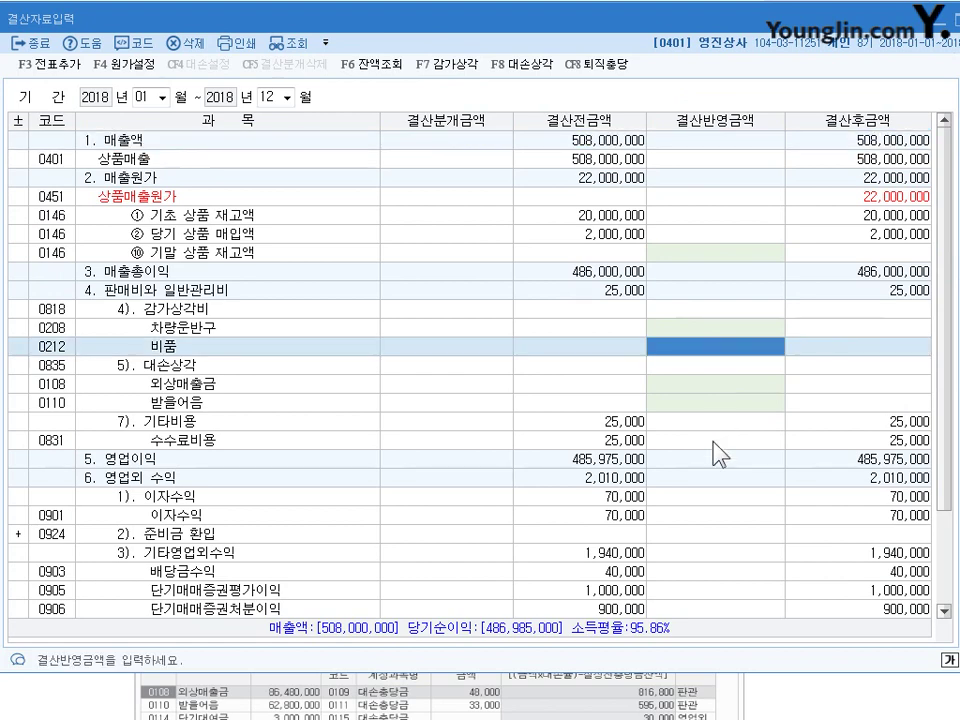
scroll(714, 444, "down", 2)
left_click(252, 187)
scroll(696, 497, "up", 2)
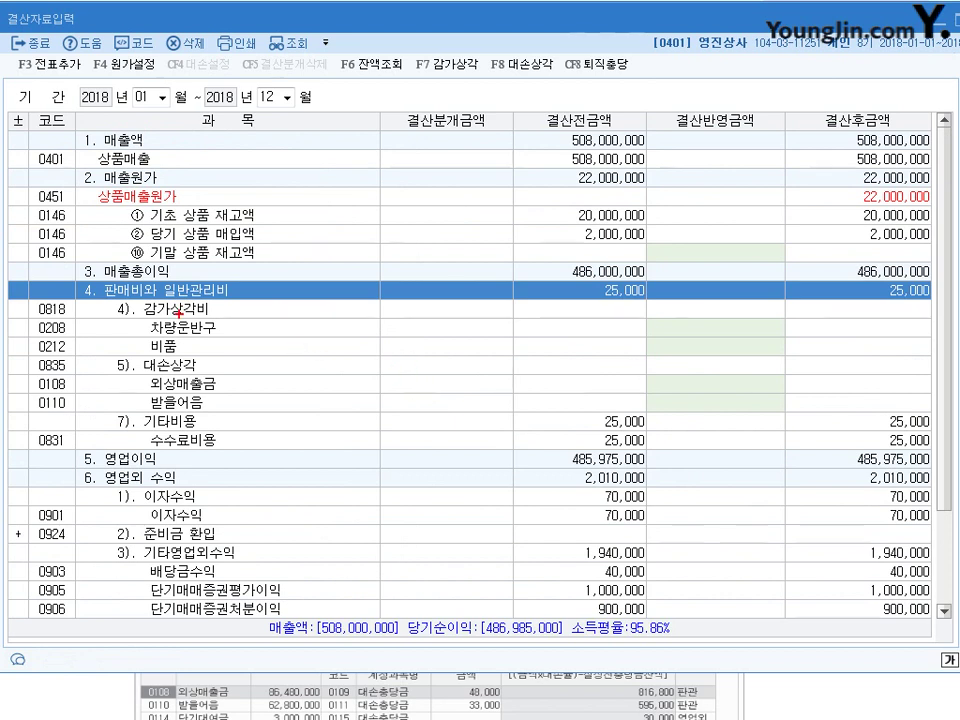
mouse_move(92, 297)
left_mouse_down()
mouse_move(183, 271)
mouse_move(210, 301)
left_mouse_up()
mouse_move(149, 315)
left_mouse_down()
mouse_move(205, 312)
mouse_move(207, 301)
left_mouse_up()
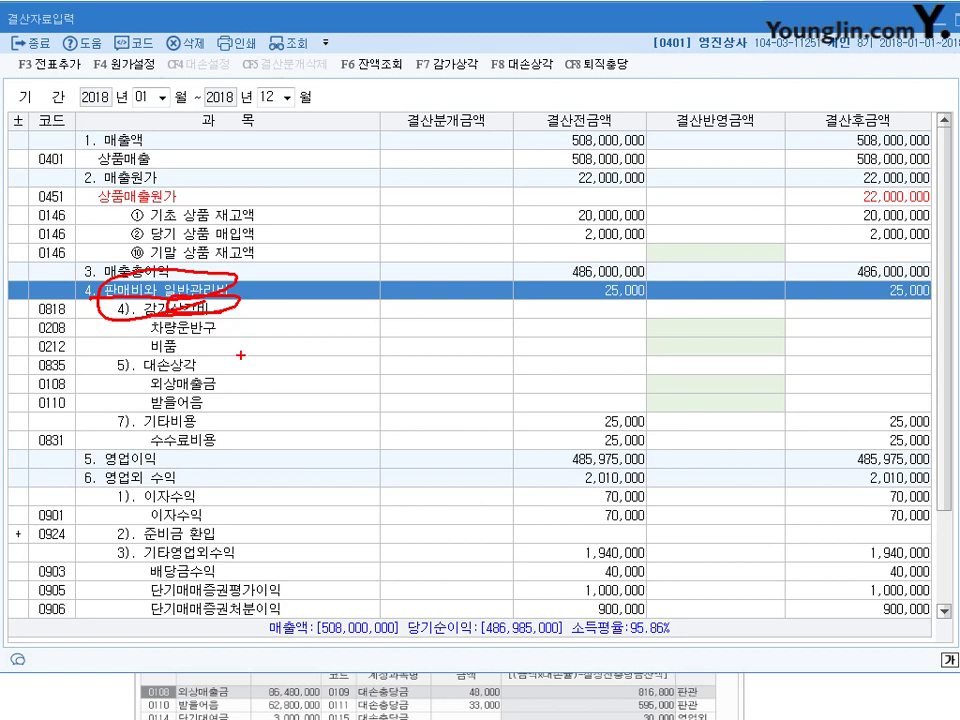
mouse_move(236, 319)
left_mouse_down()
mouse_move(247, 318)
mouse_move(248, 336)
left_mouse_up()
left_click_drag(734, 338, 731, 322)
mouse_move(735, 366)
left_mouse_down()
mouse_move(711, 338)
mouse_move(733, 354)
mouse_move(712, 318)
mouse_move(723, 358)
left_mouse_up()
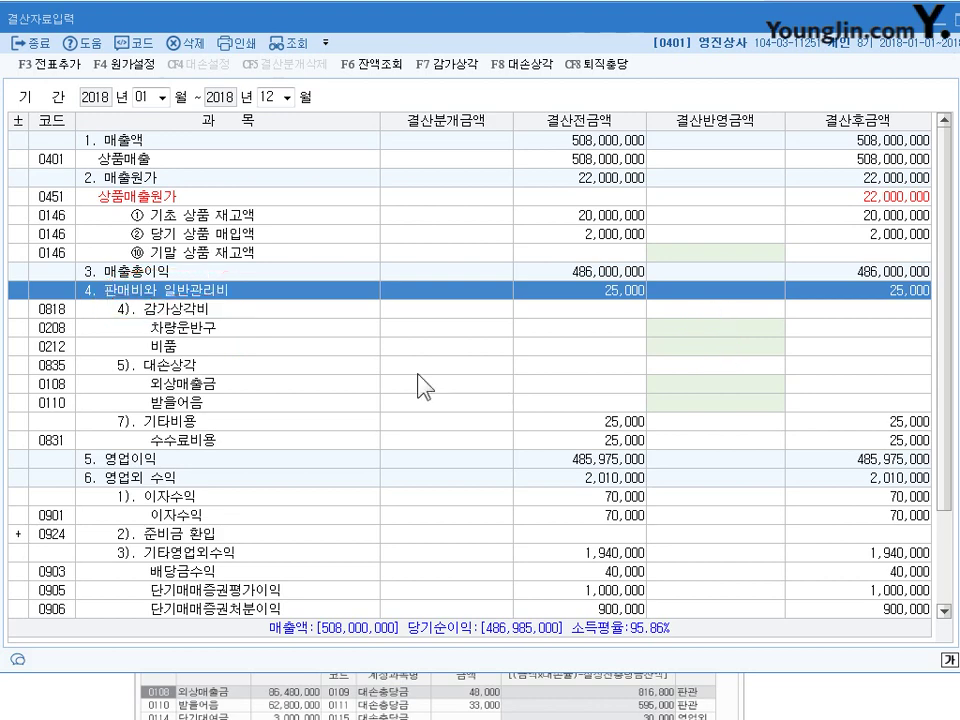
Review the 대손상각 rows and select the 결산반영금액 cells of 외상매출금 and 받을어음
scroll(422, 388, "down", 1)
left_click(710, 328)
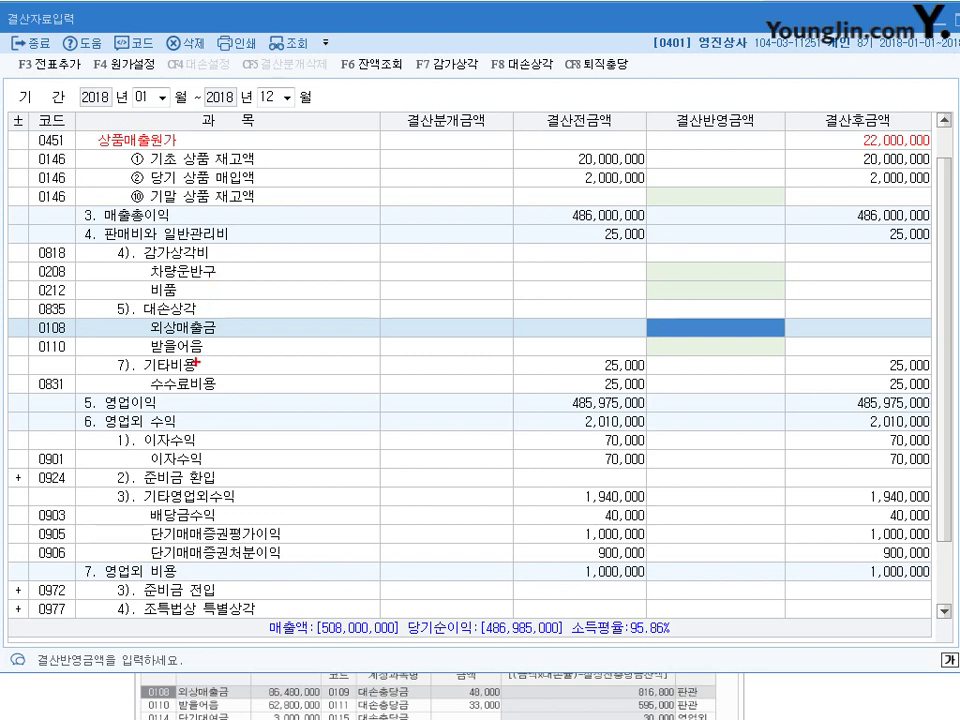
mouse_move(688, 332)
left_mouse_down()
mouse_move(712, 334)
mouse_move(710, 372)
left_mouse_up()
mouse_move(124, 323)
left_mouse_down()
mouse_move(168, 320)
mouse_move(148, 356)
left_mouse_up()
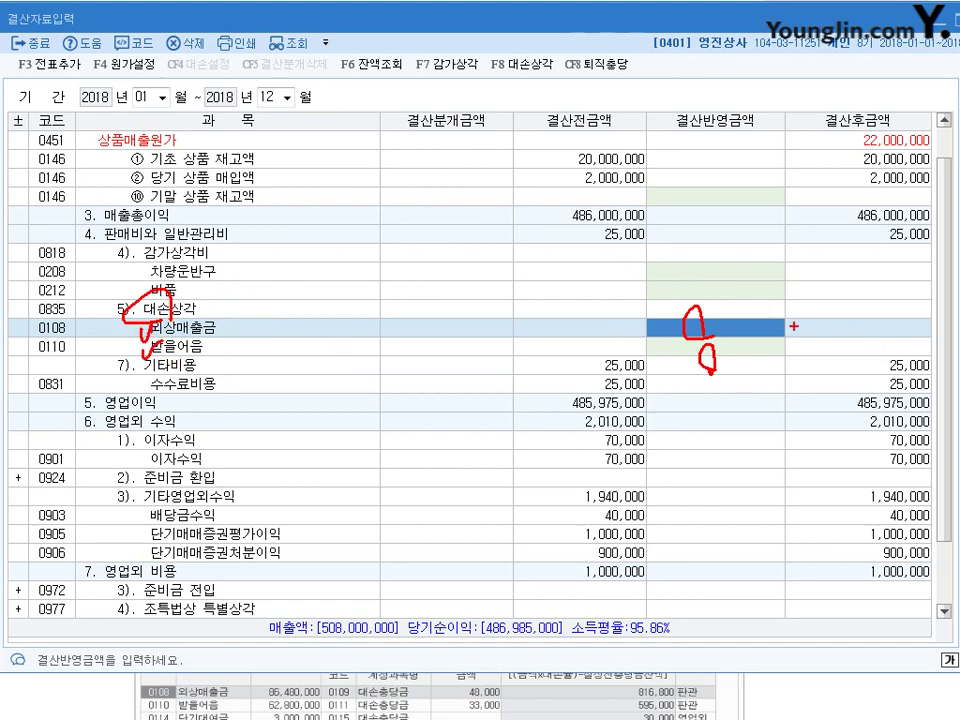
key("Escape")
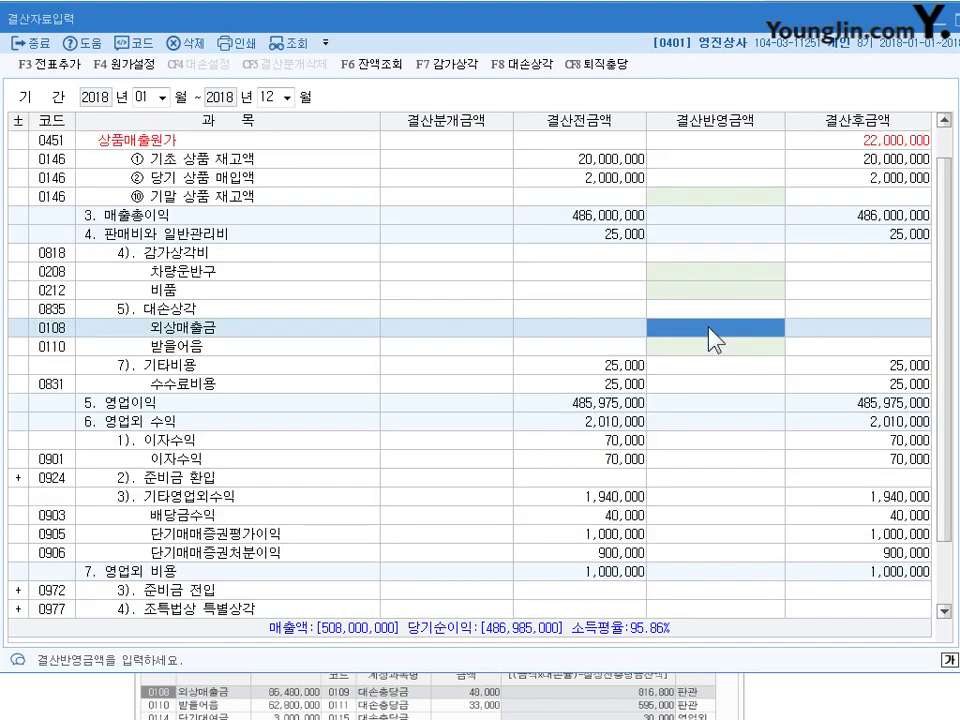
left_click(713, 344)
left_click(713, 335)
left_click(712, 350)
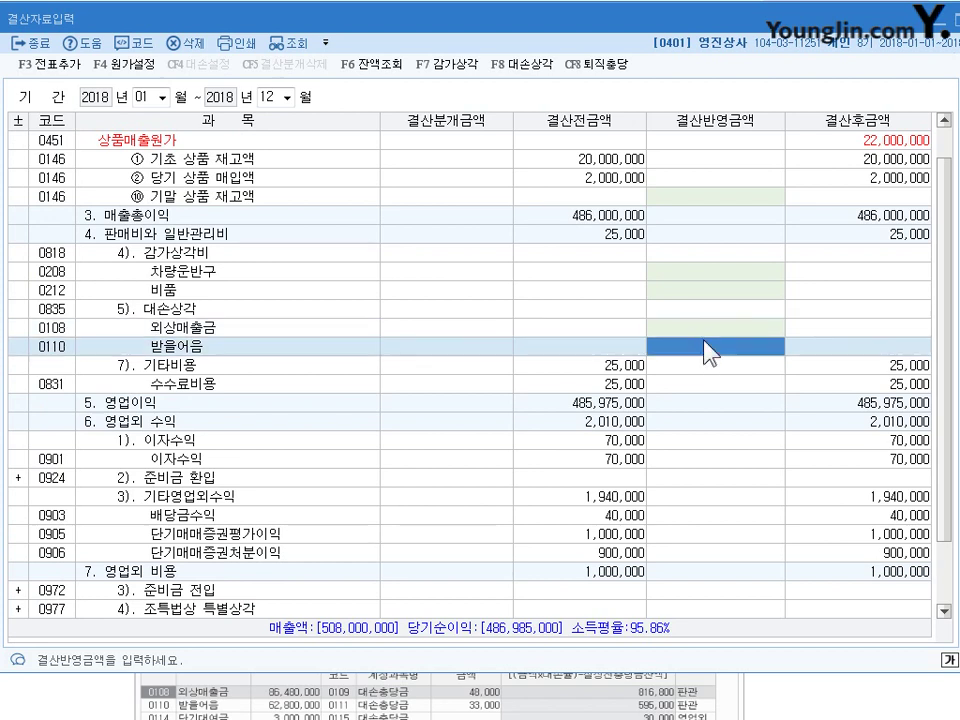
left_click(708, 331)
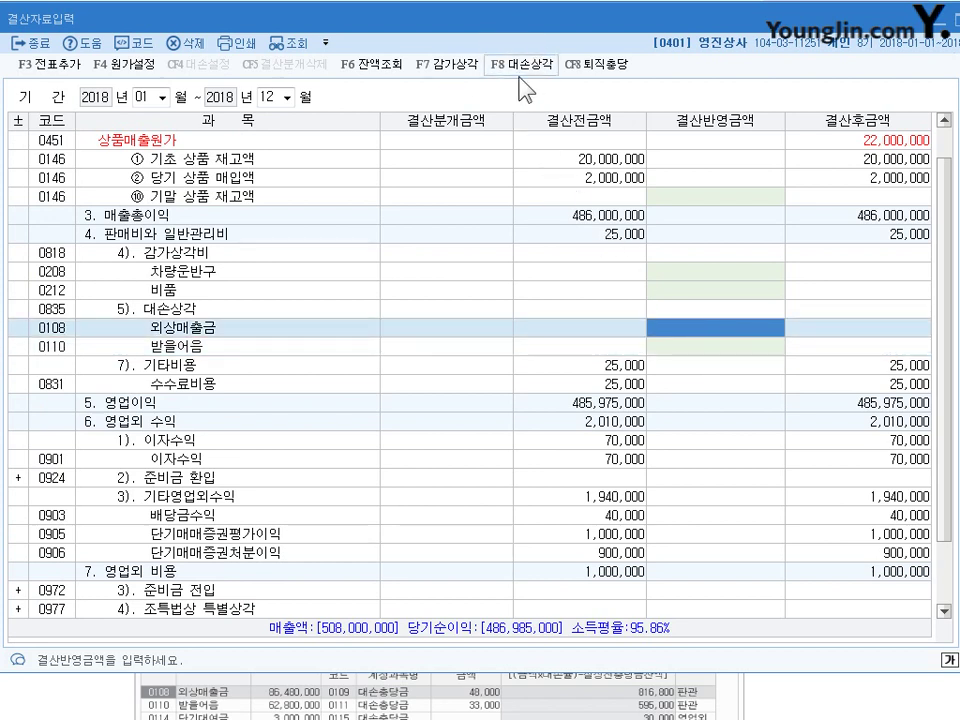
Open the 대손상각 calculation and move its dialog lower over the closing data
mouse_move(530, 80)
left_mouse_down()
mouse_move(538, 50)
mouse_move(526, 88)
left_mouse_up()
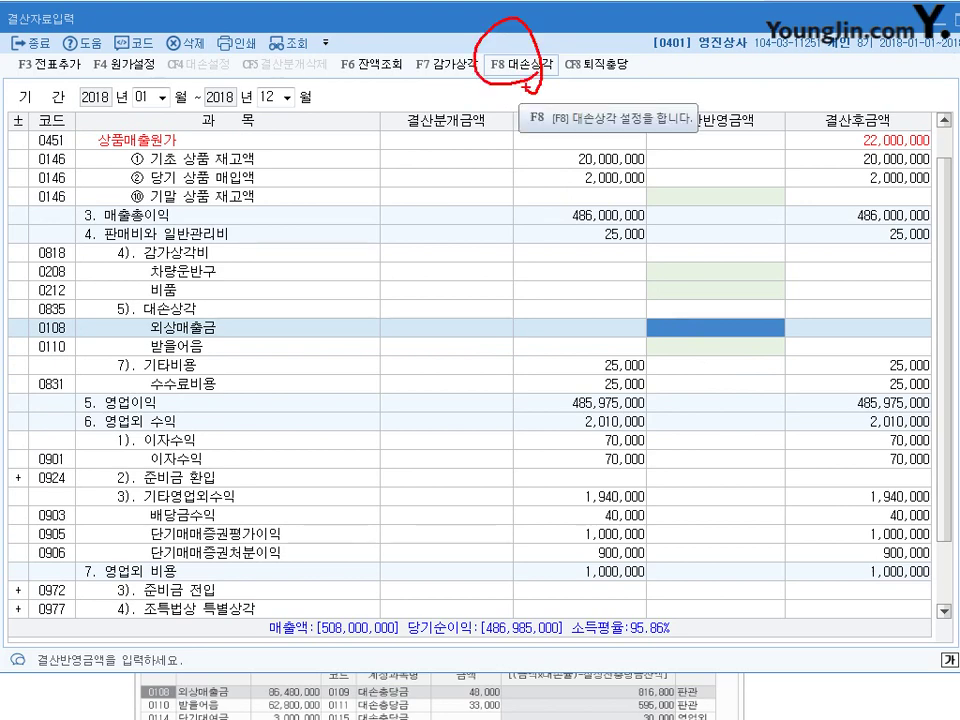
left_click(512, 68)
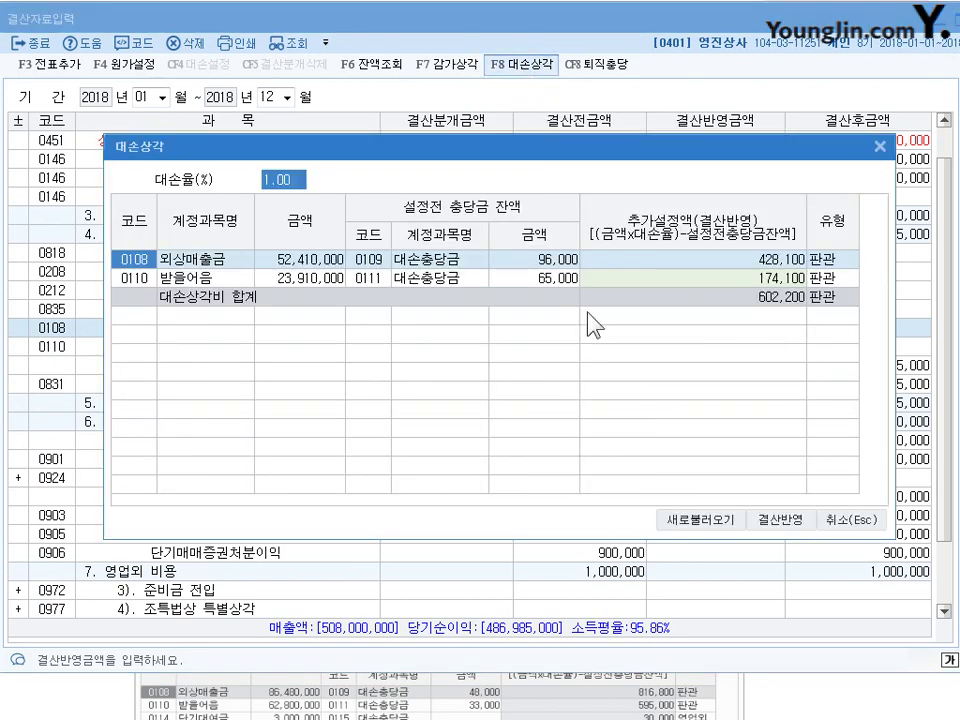
left_click_drag(540, 160, 525, 186)
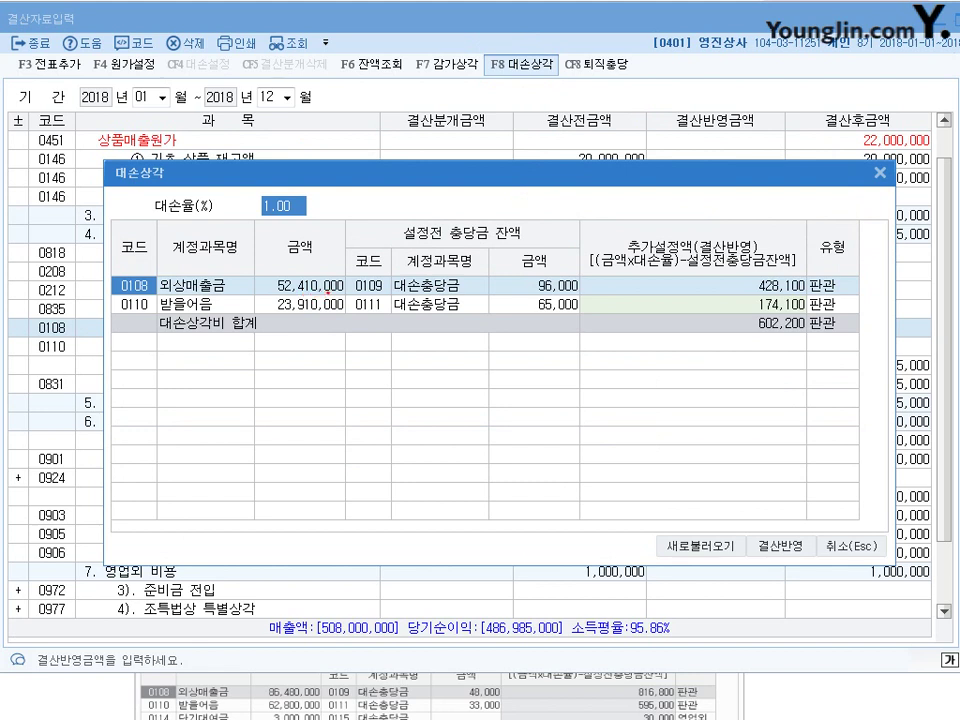
Examine how the additional allowances for 외상매출금 and 받을어음 derive from their balances, the 대손율 and the existing 대손충당금
left_click_drag(317, 291, 330, 268)
mouse_move(265, 300)
left_mouse_down()
mouse_move(300, 310)
mouse_move(325, 345)
left_mouse_up()
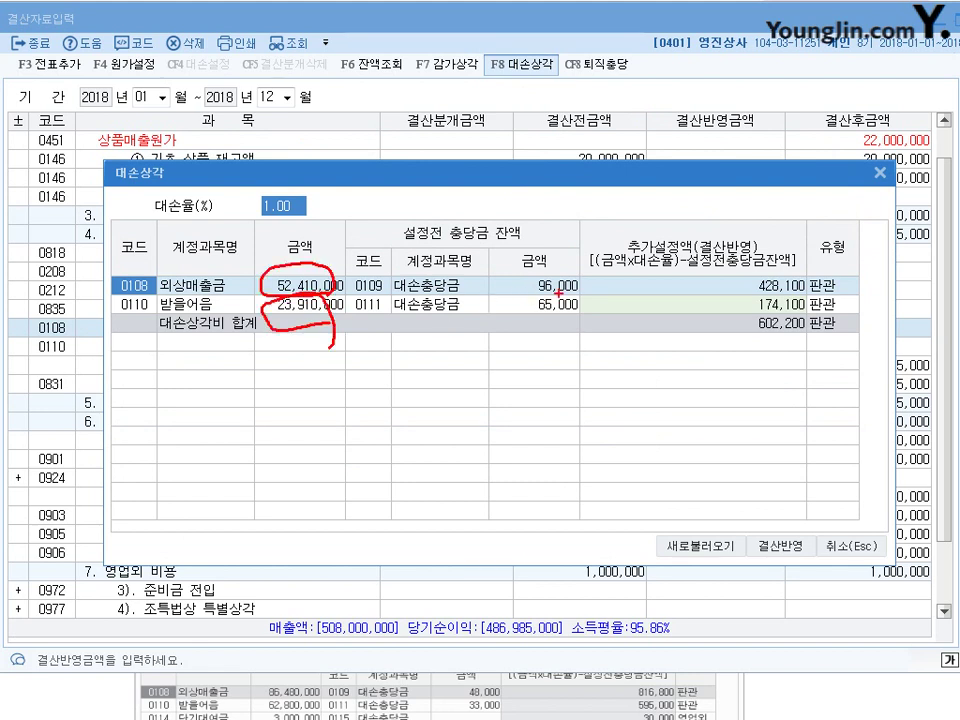
mouse_move(545, 263)
left_mouse_down()
mouse_move(528, 318)
mouse_move(545, 325)
left_mouse_up()
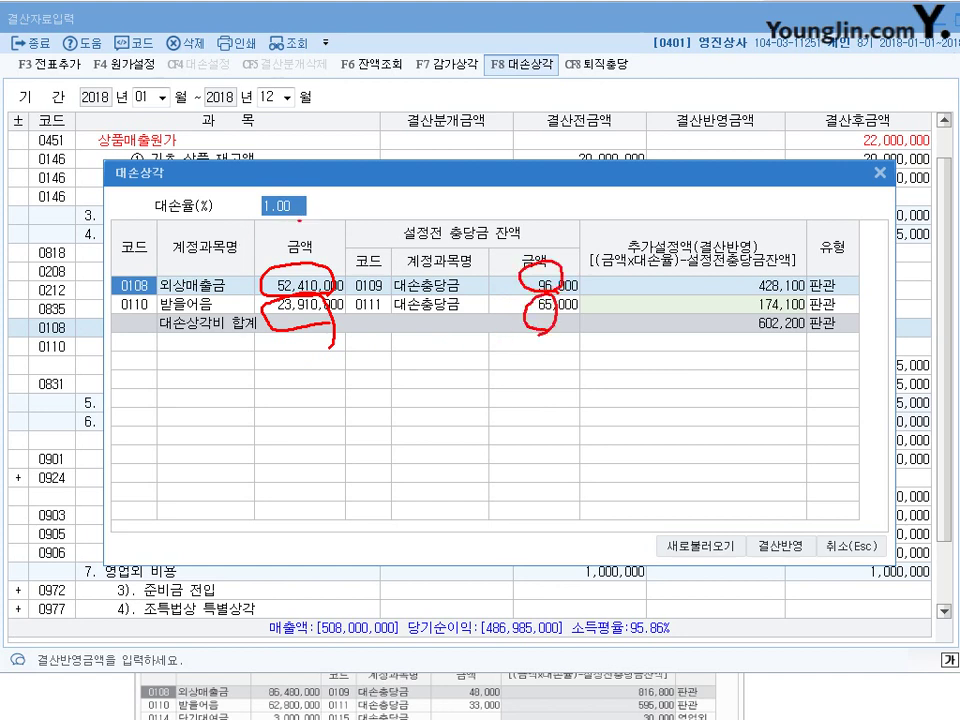
left_click_drag(296, 222, 268, 292)
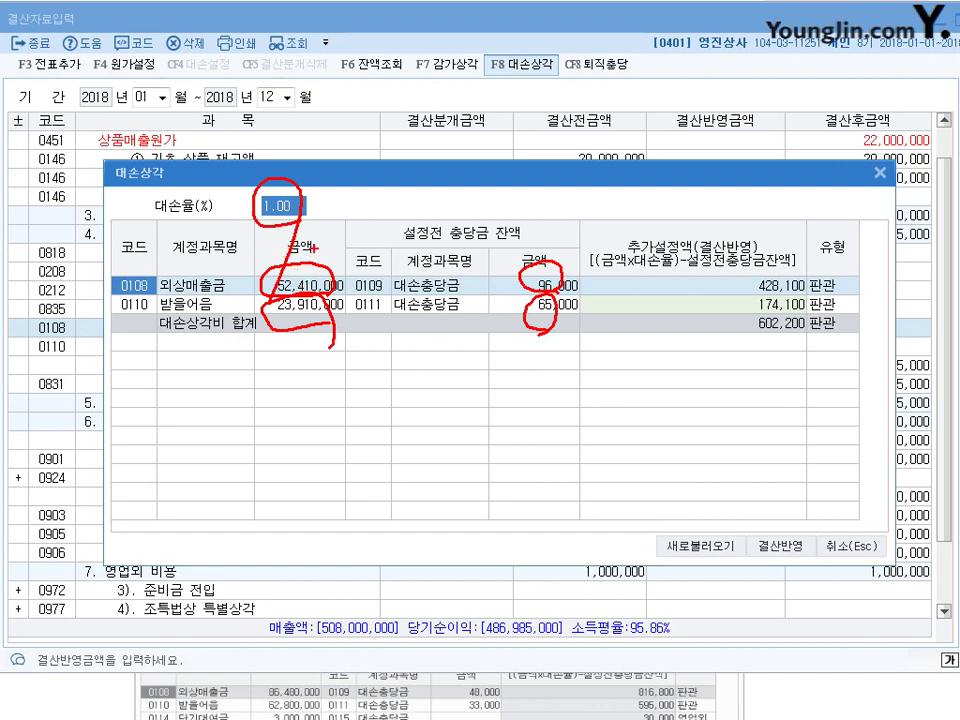
left_click_drag(305, 252, 320, 238)
left_click_drag(308, 185, 308, 212)
left_click_drag(320, 207, 330, 207)
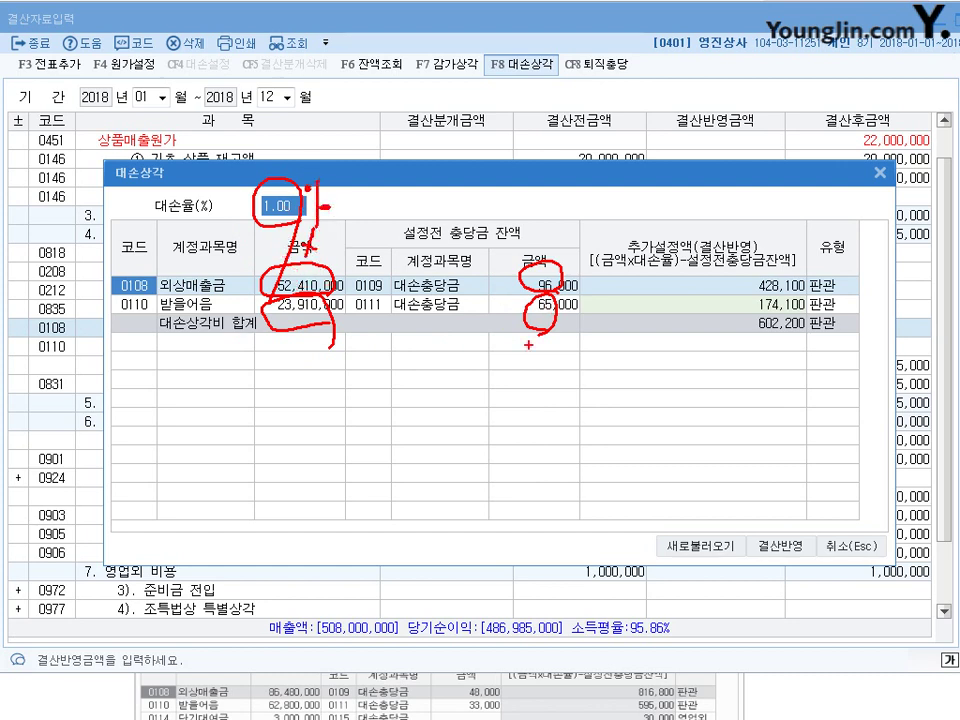
left_click_drag(369, 296, 380, 296)
left_click_drag(436, 246, 418, 300)
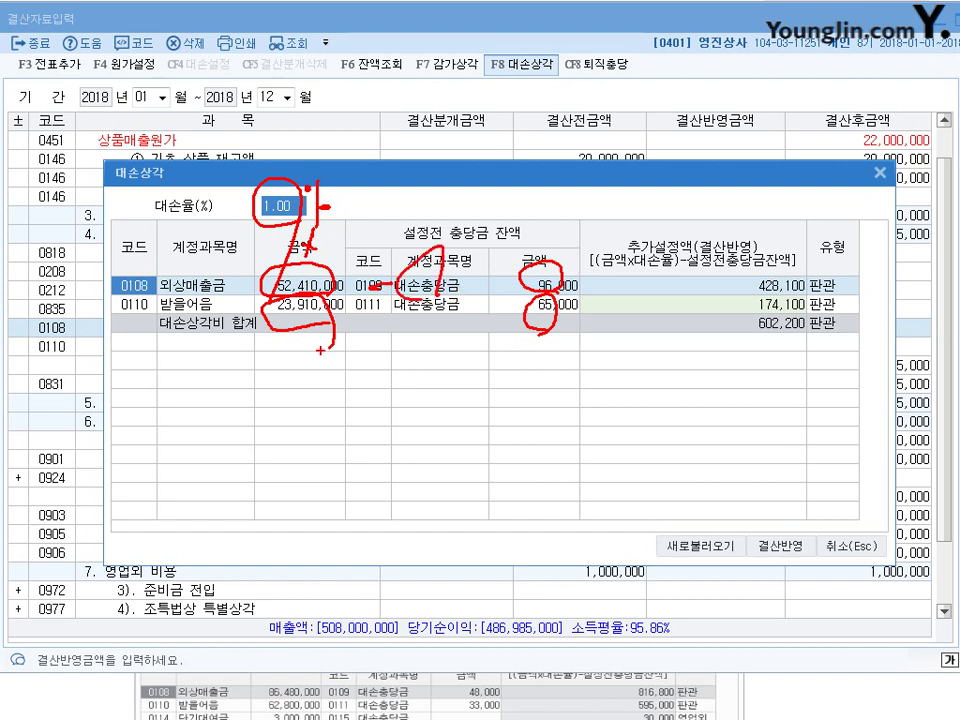
left_click_drag(404, 288, 431, 333)
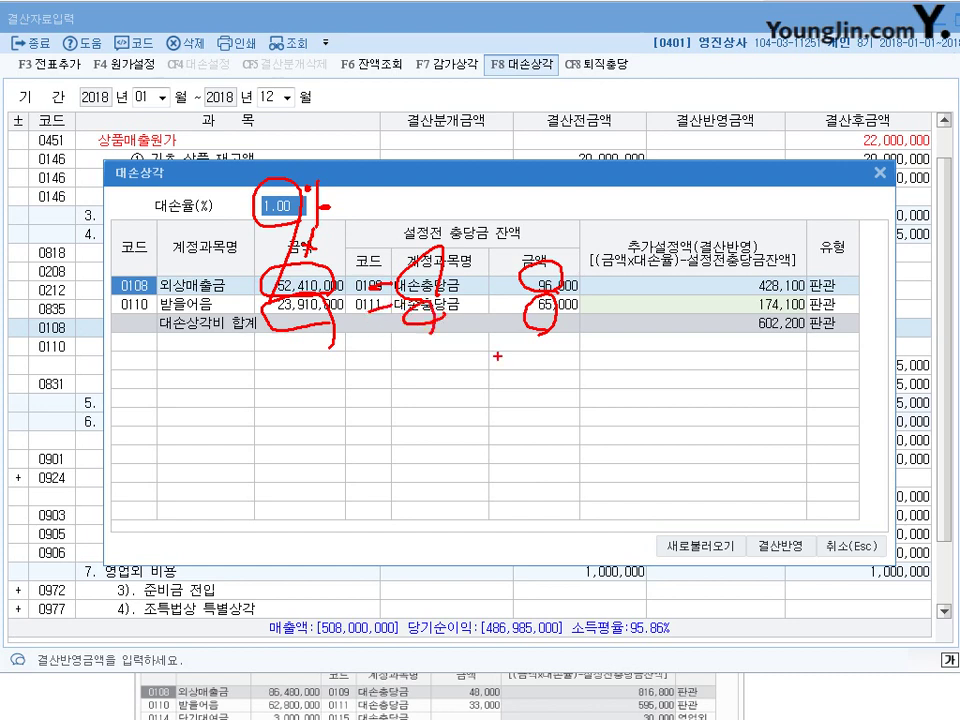
left_click_drag(688, 279, 700, 278)
left_click_drag(688, 288, 701, 289)
left_click_drag(692, 309, 722, 312)
left_click_drag(791, 309, 762, 327)
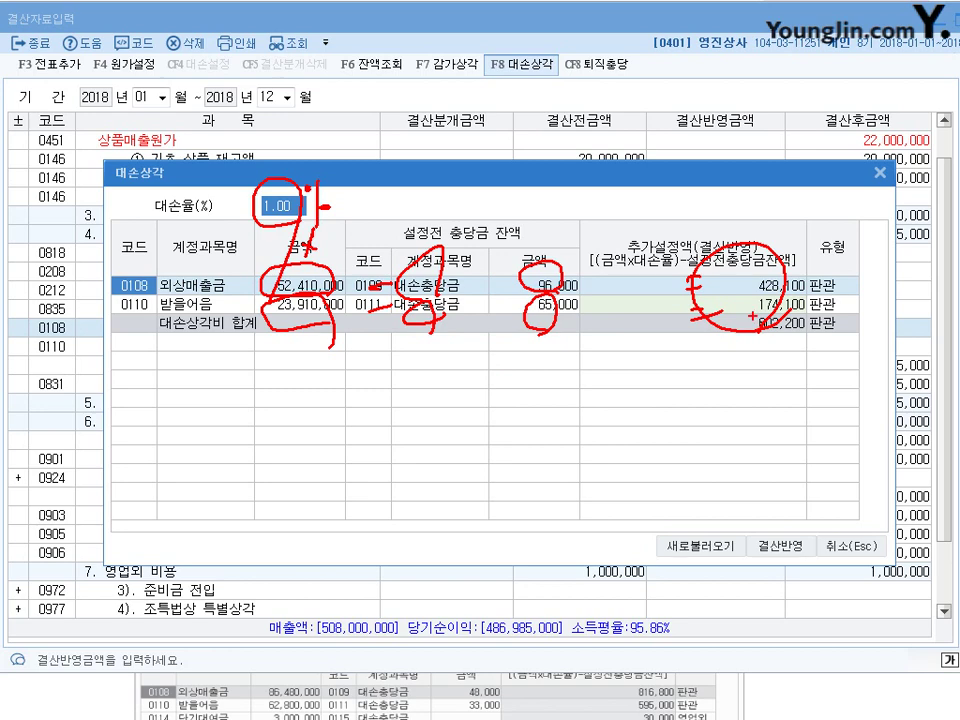
Apply the calculated 대손상각 additional allowances for 외상매출금 and 받을어음 to the closing data and check their 결산반영금액 cells
key("Escape")
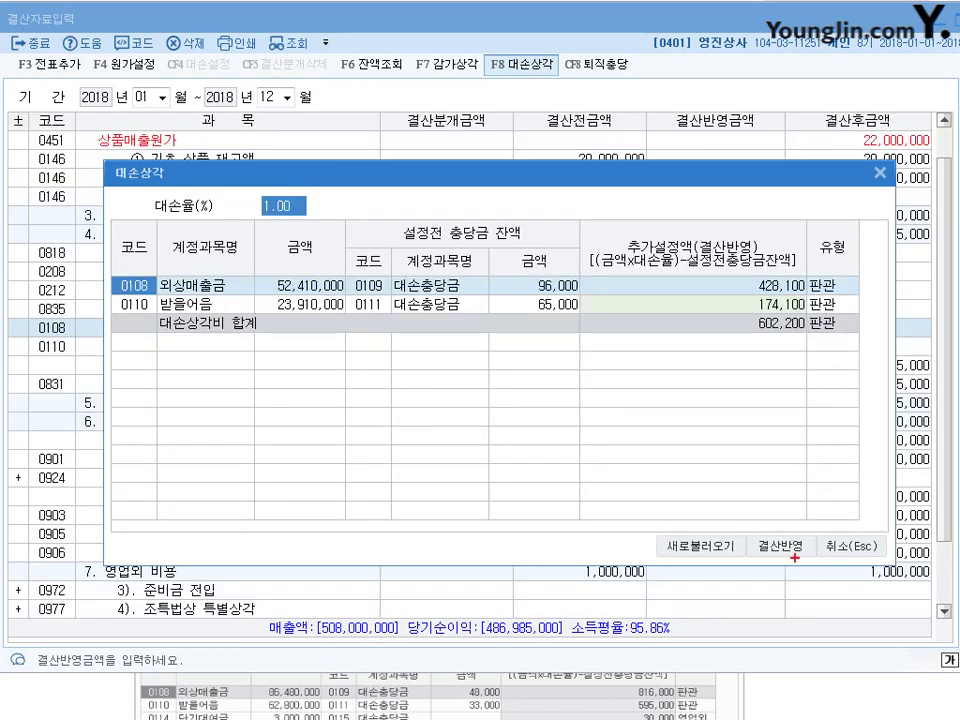
mouse_move(754, 548)
left_mouse_down()
mouse_move(784, 545)
mouse_move(795, 582)
left_mouse_up()
key("Escape")
left_click(790, 548)
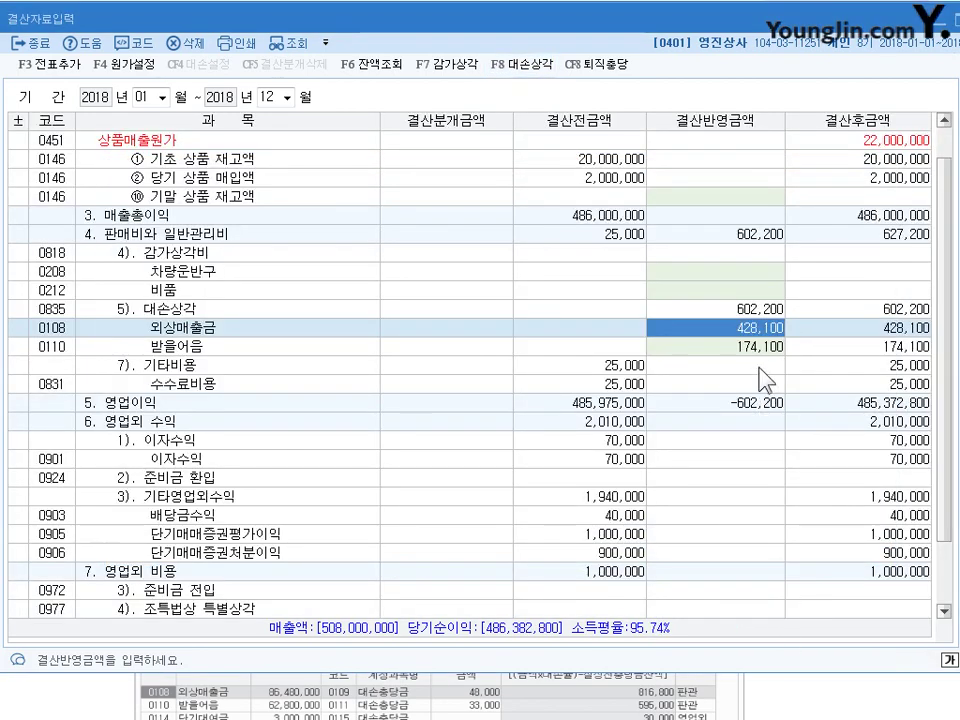
left_click(757, 348)
left_click(760, 335)
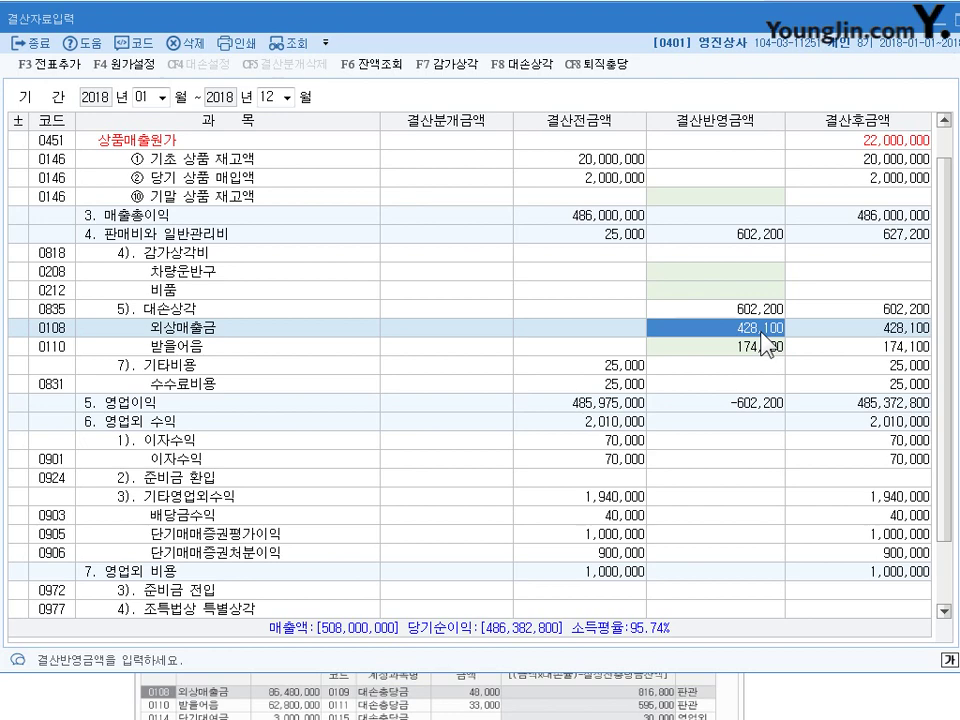
Reopen the 대손상각 calculation and review the 추가설정액 cells of 외상매출금 and 받을어음
left_click(522, 64)
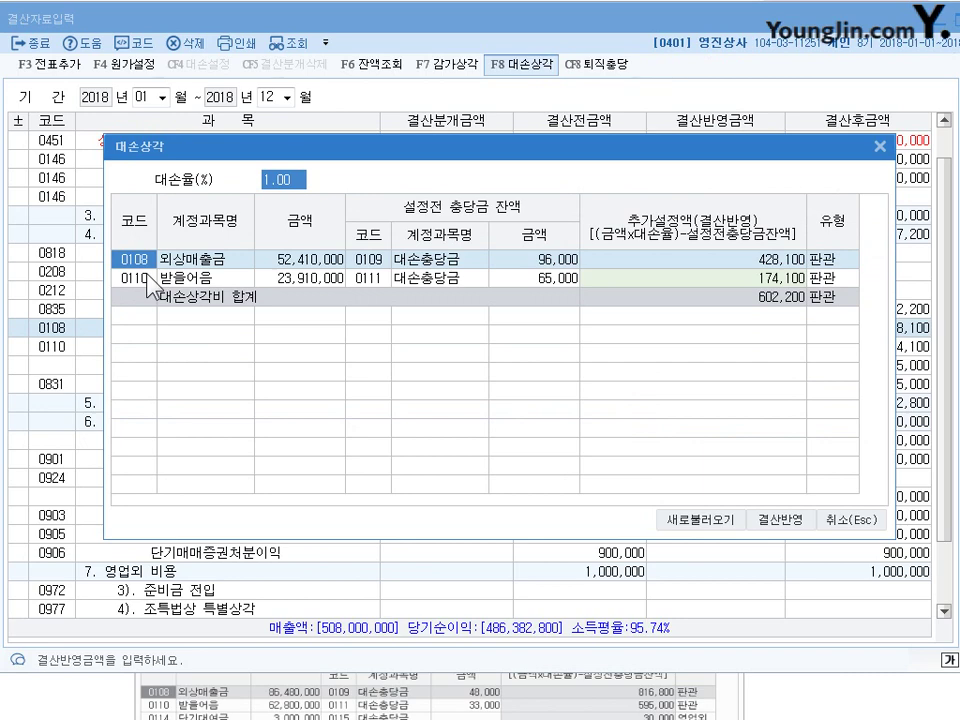
left_click_drag(296, 150, 298, 143)
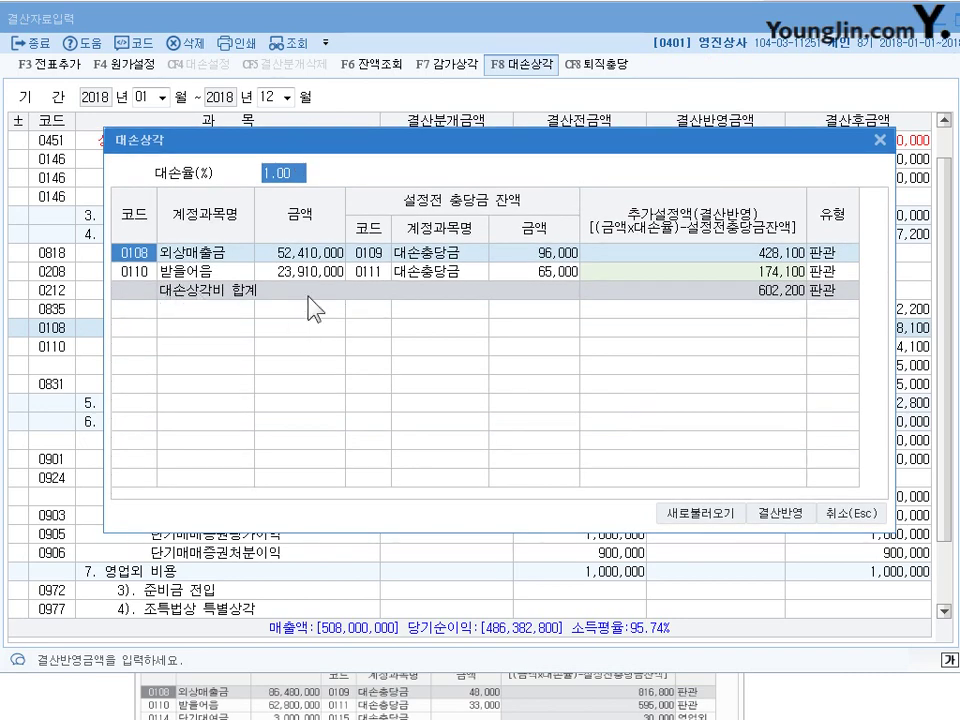
key("Return")
key("Down")
key("Up")
left_click(775, 274)
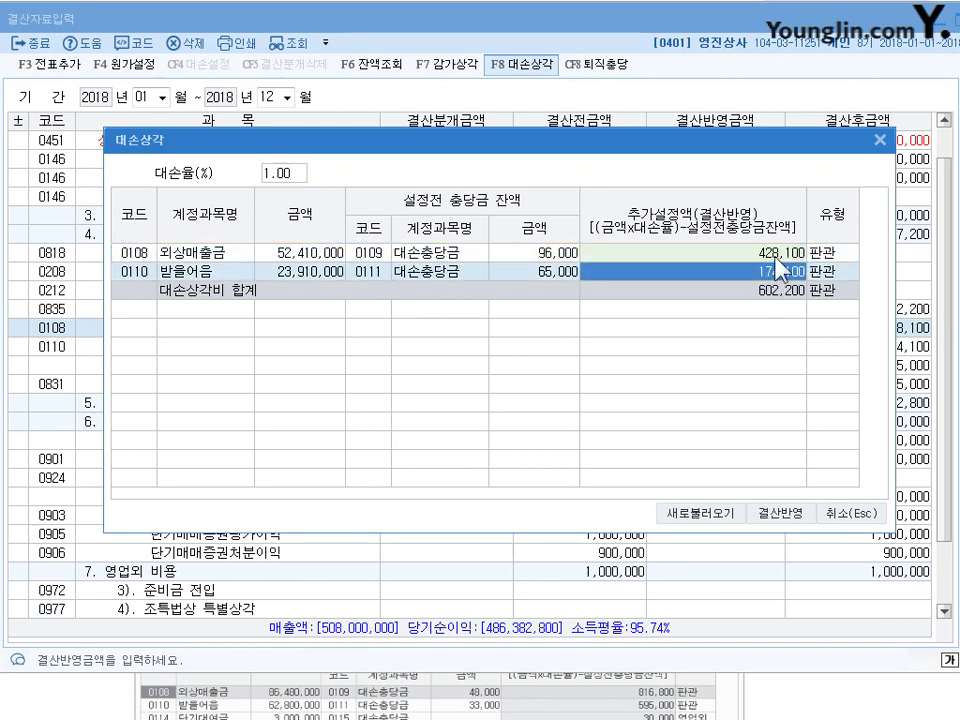
left_click(774, 257)
left_click(775, 271)
left_click(774, 257)
left_click(776, 271)
left_click(772, 257)
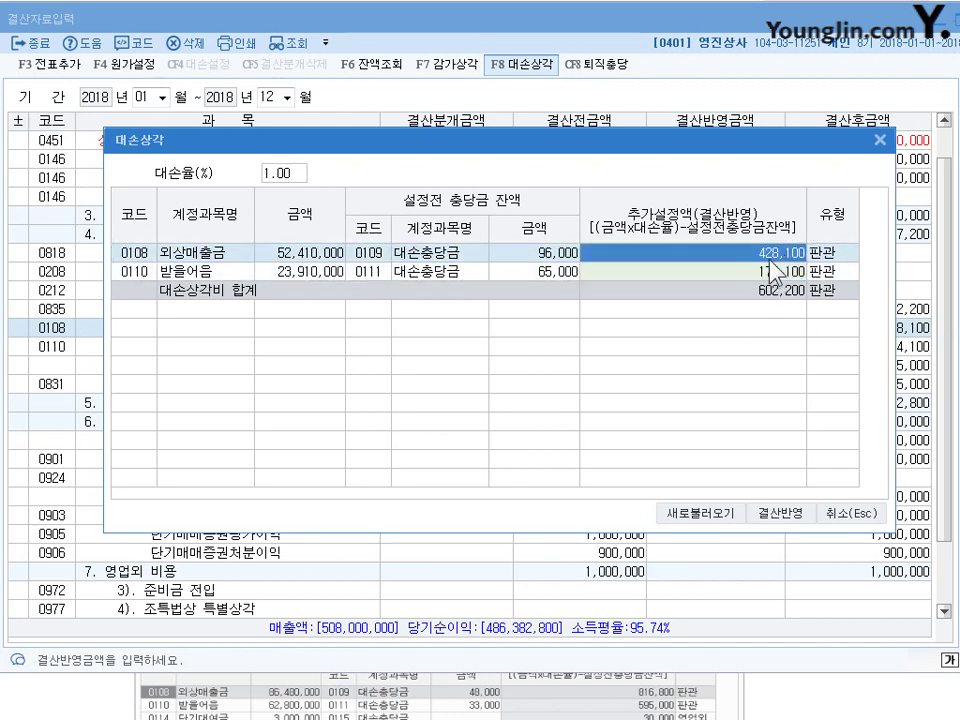
left_click(772, 271)
left_click(766, 258)
left_click(768, 272)
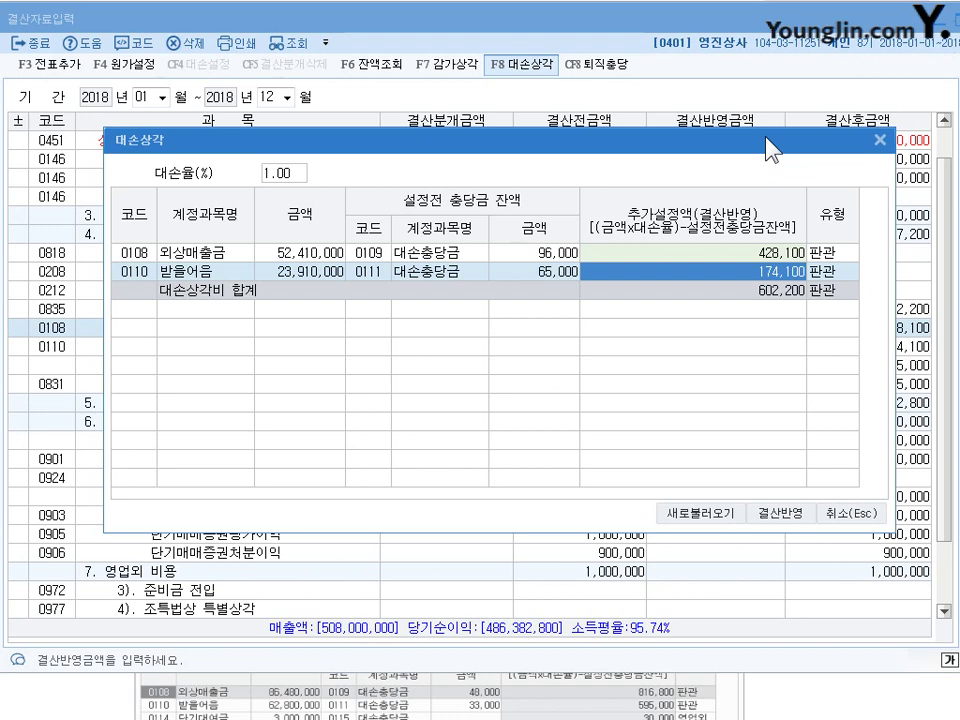
Set the 추가설정액 of 받을어음 to 0 and leave the 대손상각 calculation without applying it
type("0")
key("Return")
left_click(793, 301)
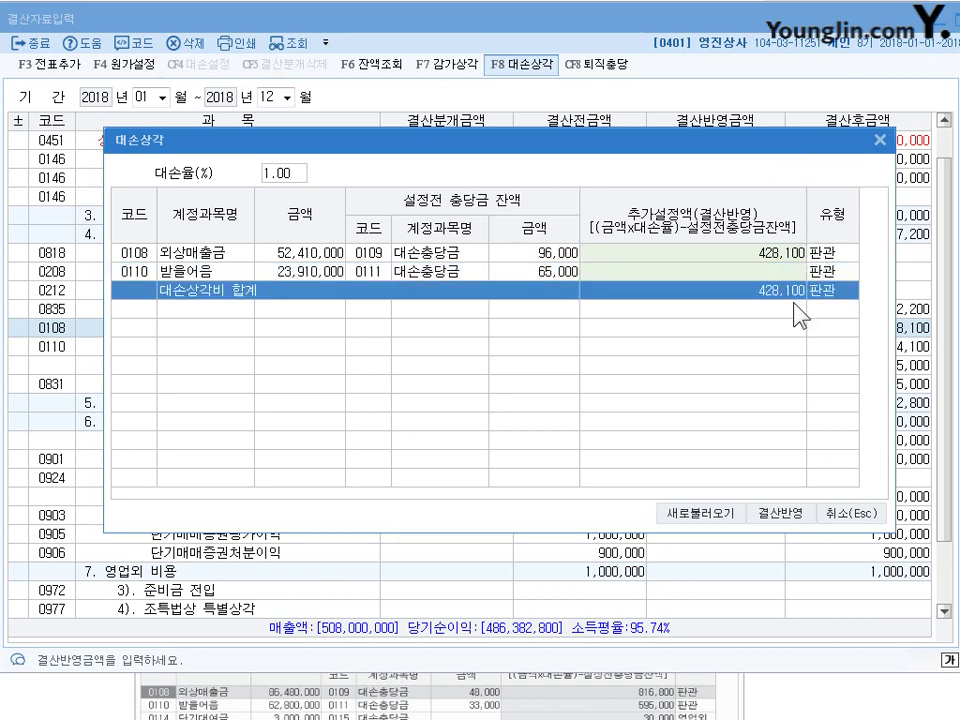
left_click(775, 258)
left_click(790, 271)
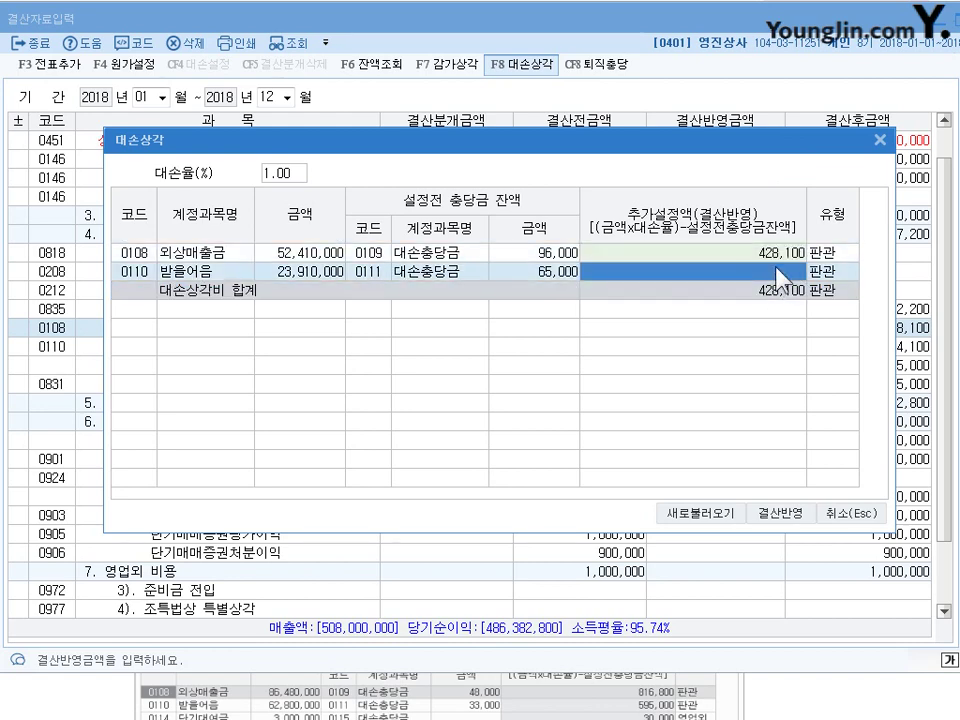
left_click(880, 141)
left_click(557, 555)
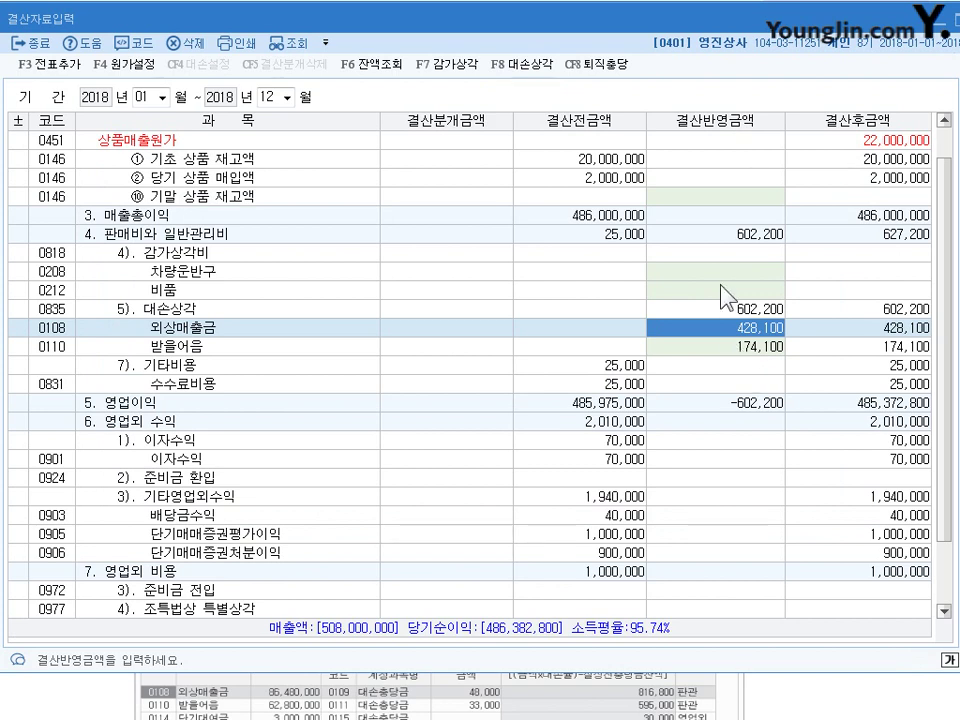
Open the 감가상각 calculation to check its asset list and close it without applying anything
left_click(452, 66)
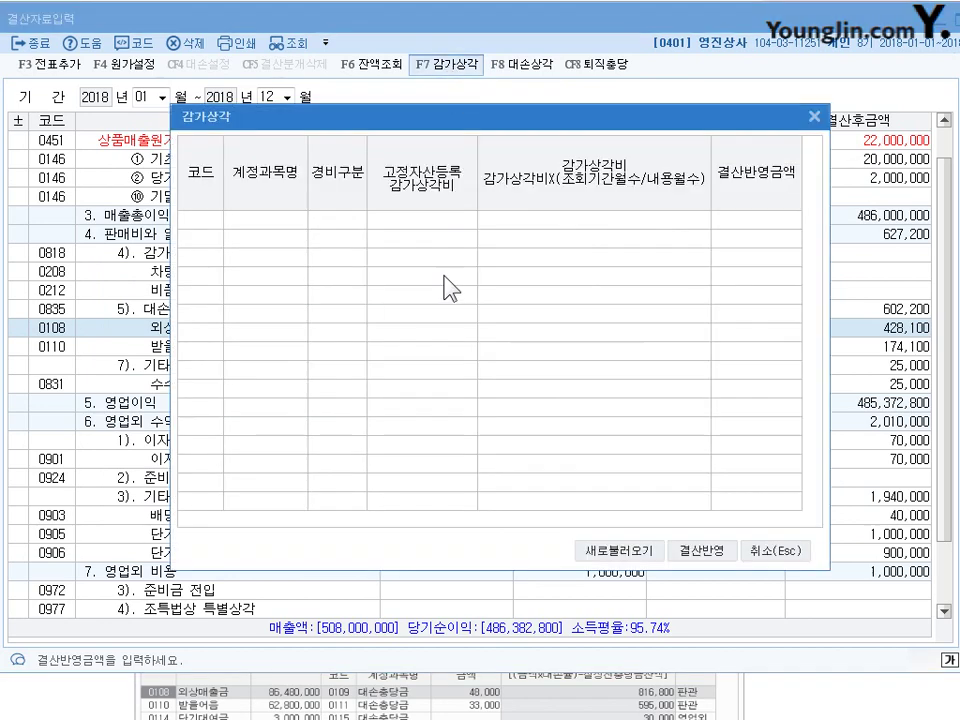
left_click_drag(457, 121, 459, 127)
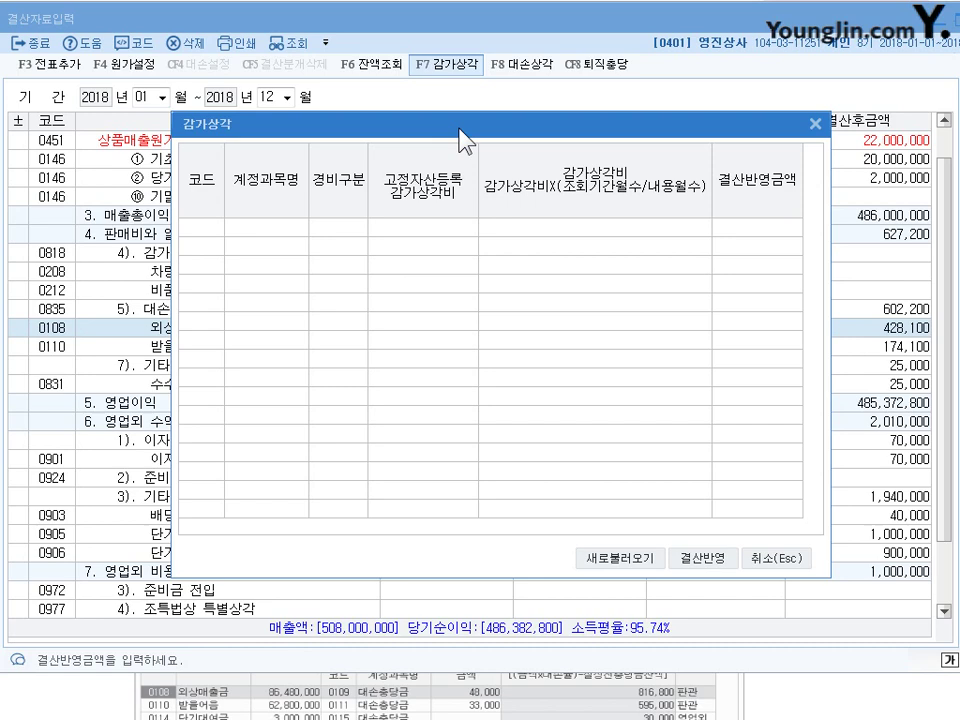
left_click(815, 123)
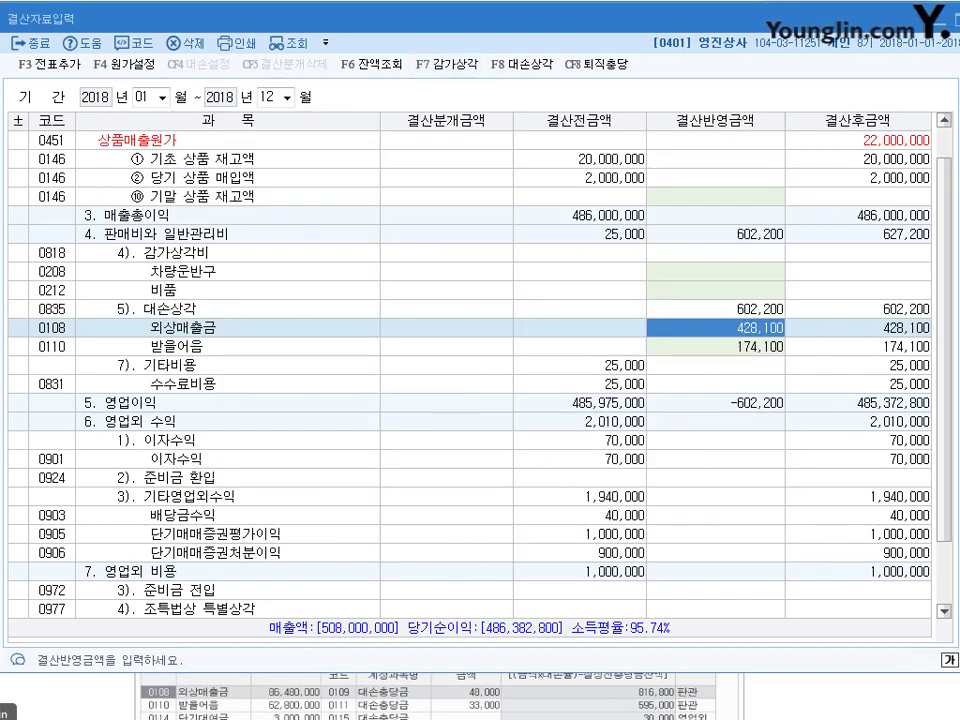
key("Escape")
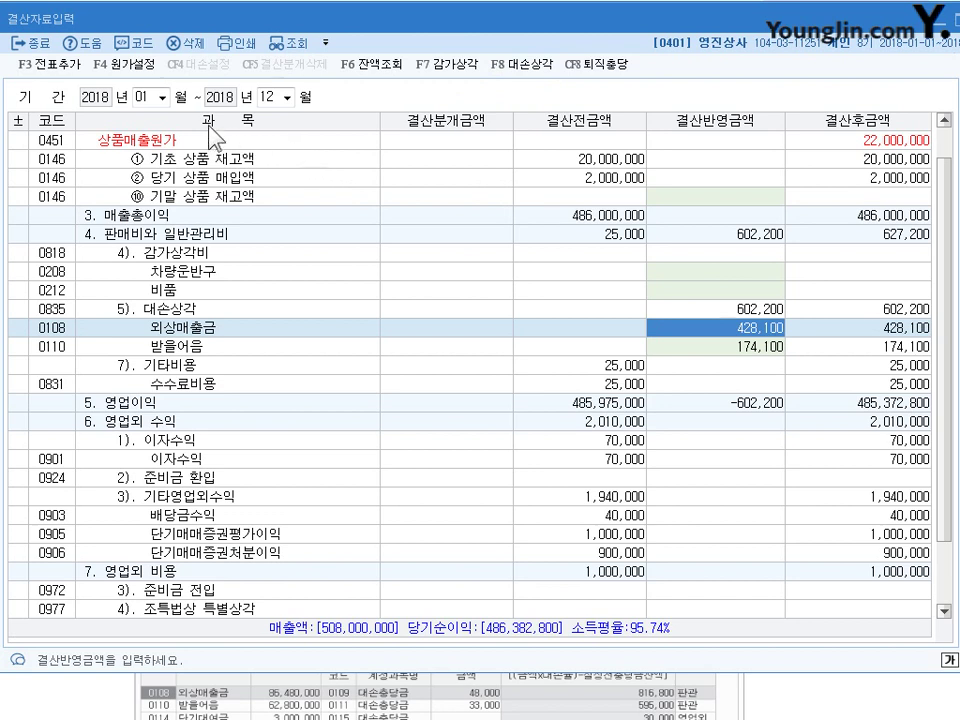
Add the closing entries to 일반전표 and load the previously entered closing data
left_click(64, 70)
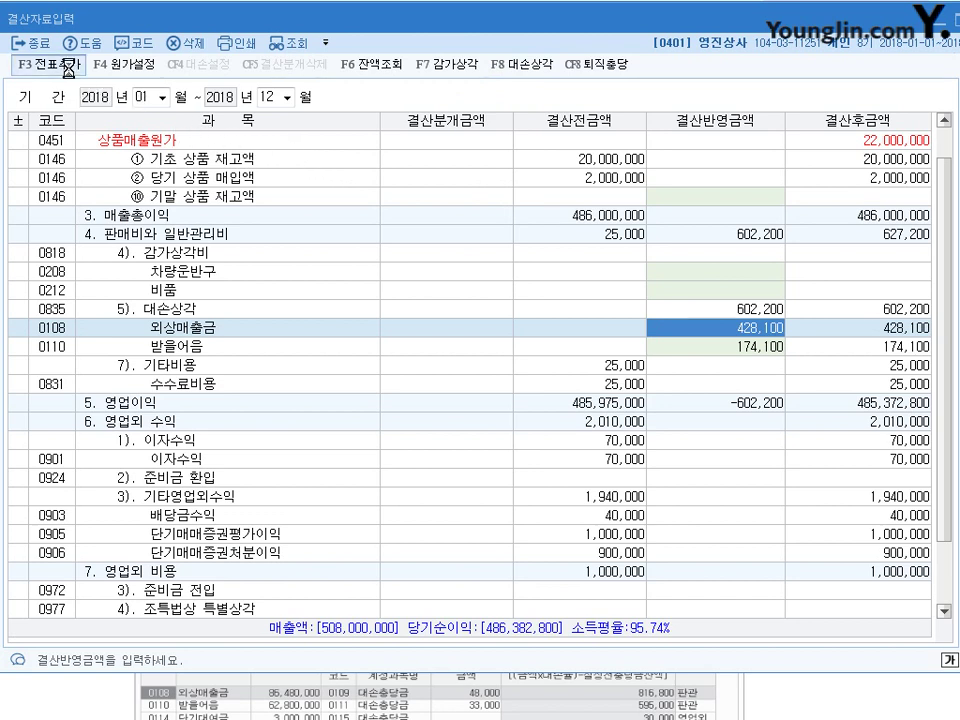
left_click(577, 370)
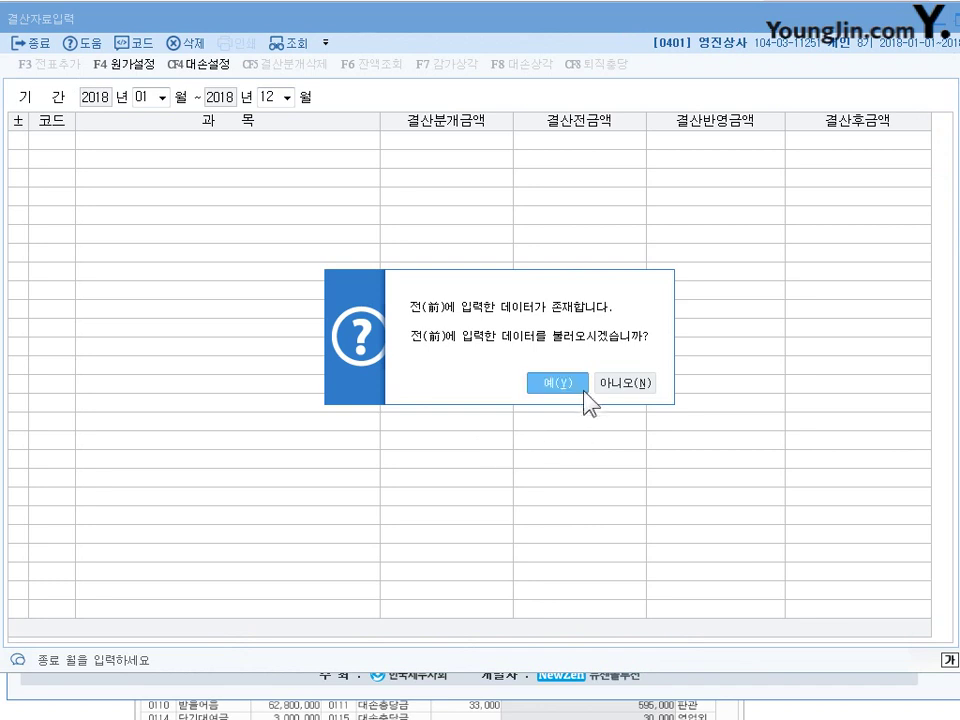
left_click(581, 388)
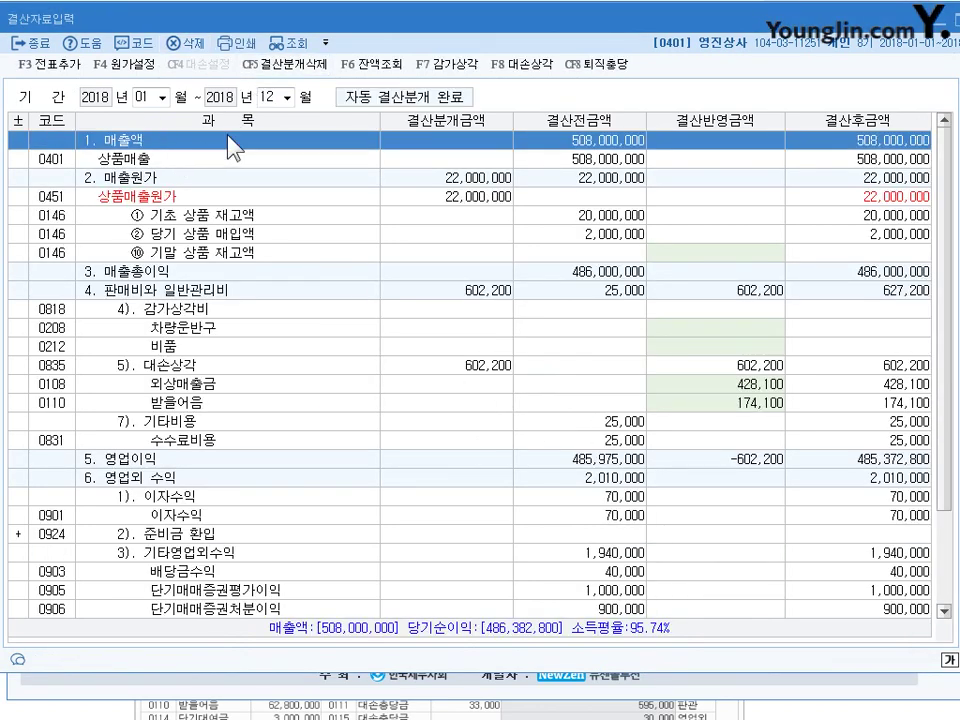
Delete the existing closing entries from 일반전표 and add them again from the current closing data
left_click(57, 68)
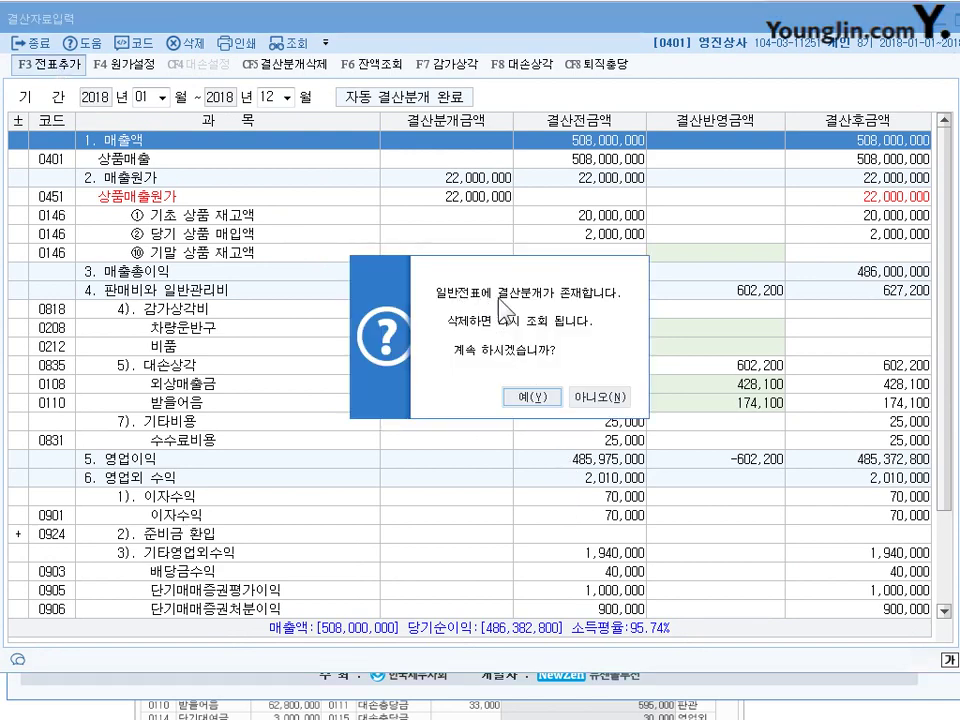
left_click(525, 398)
left_click(57, 65)
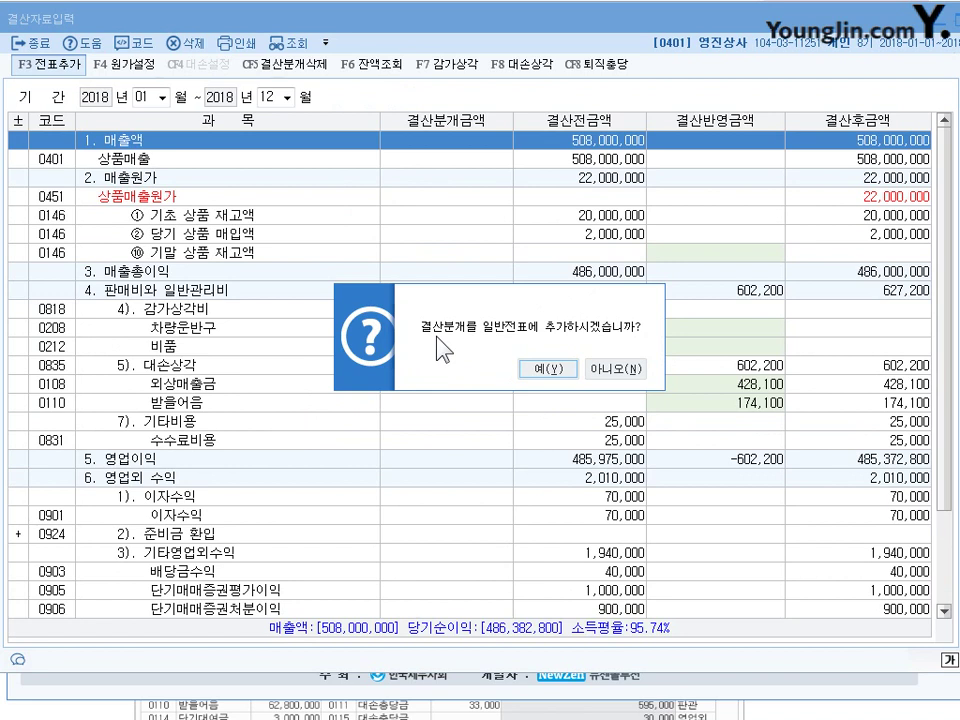
left_click(547, 374)
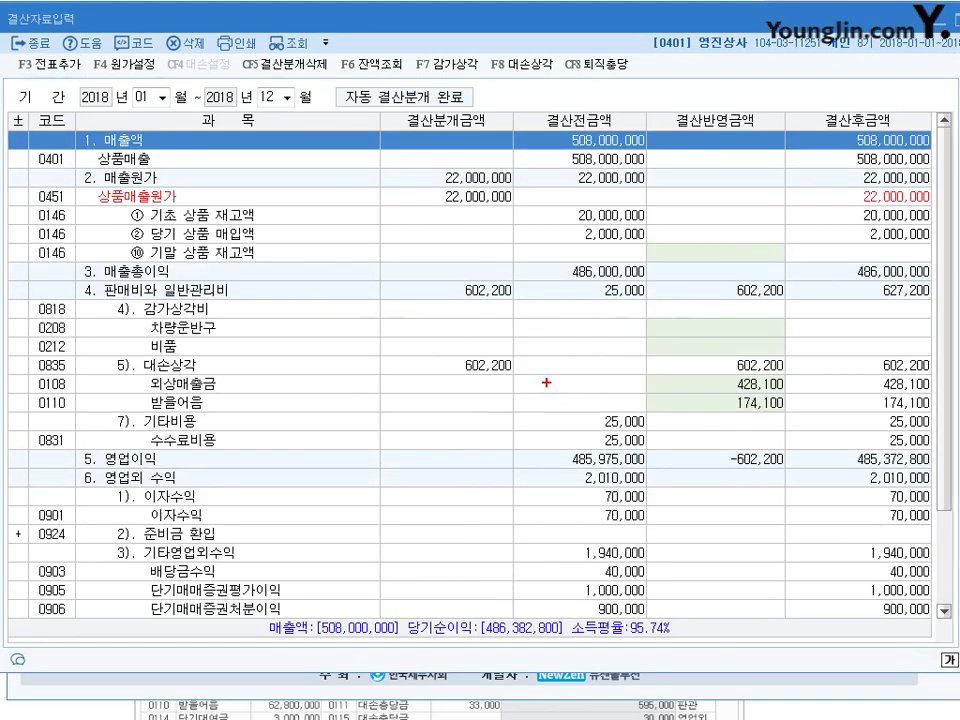
left_click_drag(445, 68, 430, 97)
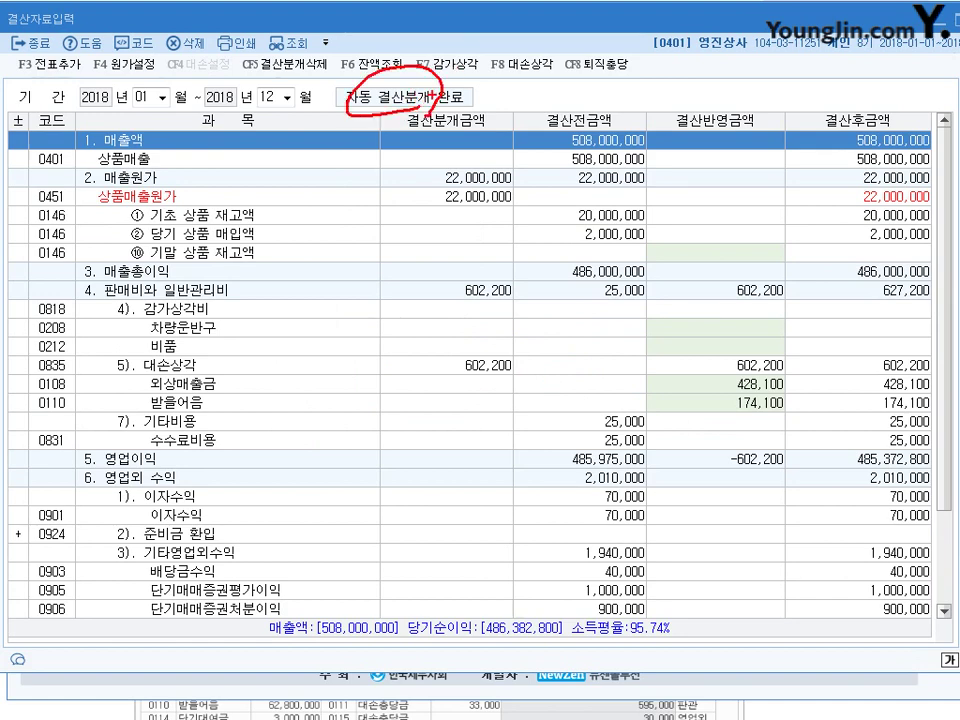
key("Escape")
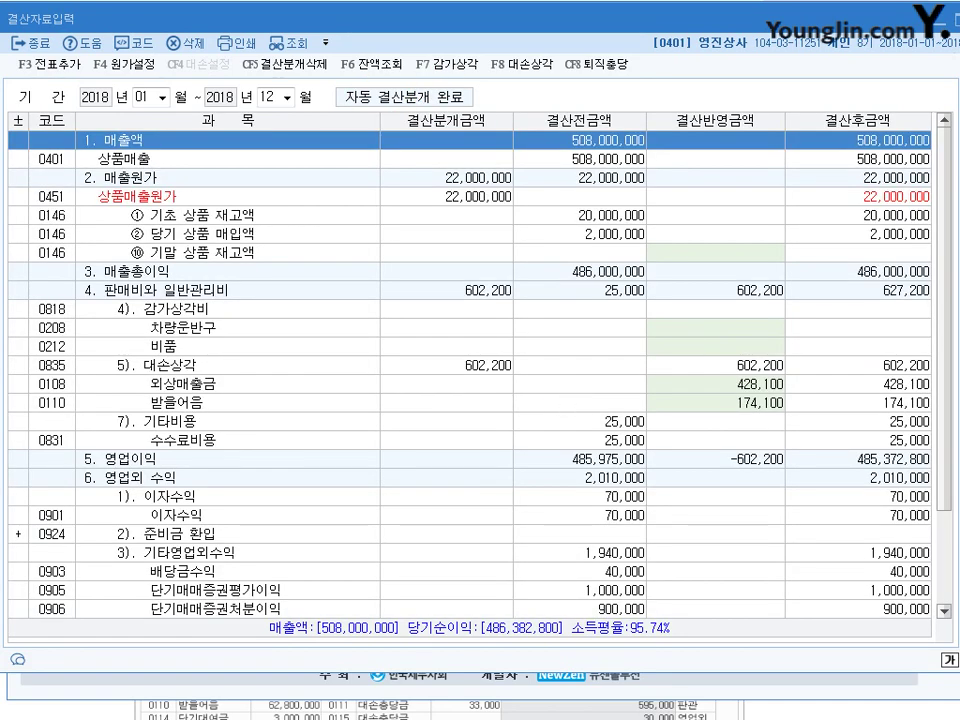
Open 일반전표입력 for 12월 31일, widen the 계정과목 column and review the automatic closing entries
key("Escape")
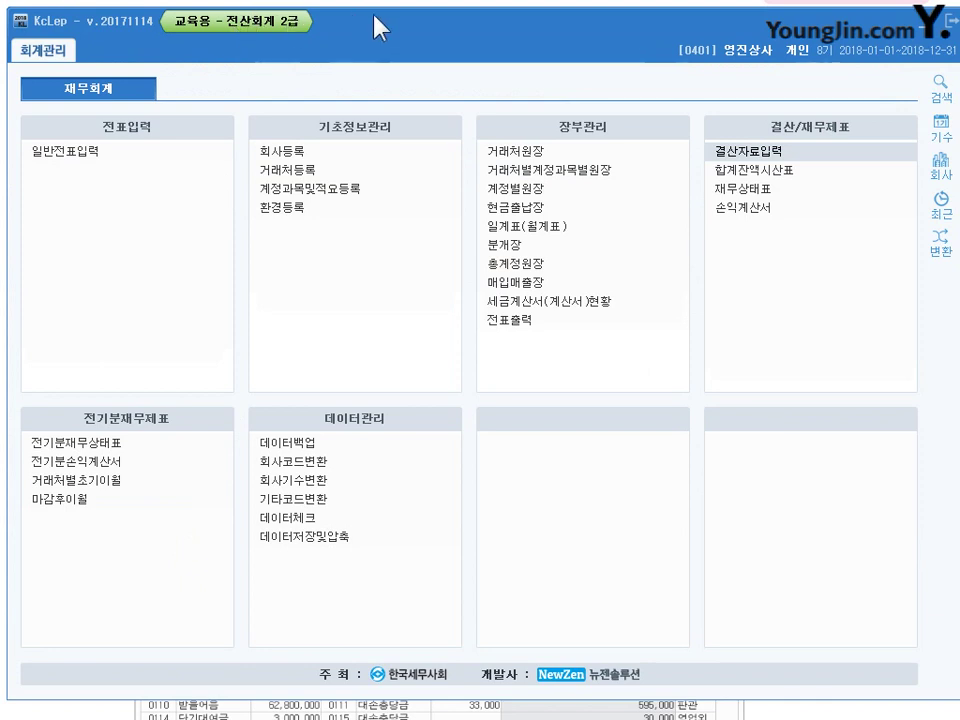
left_click(99, 158)
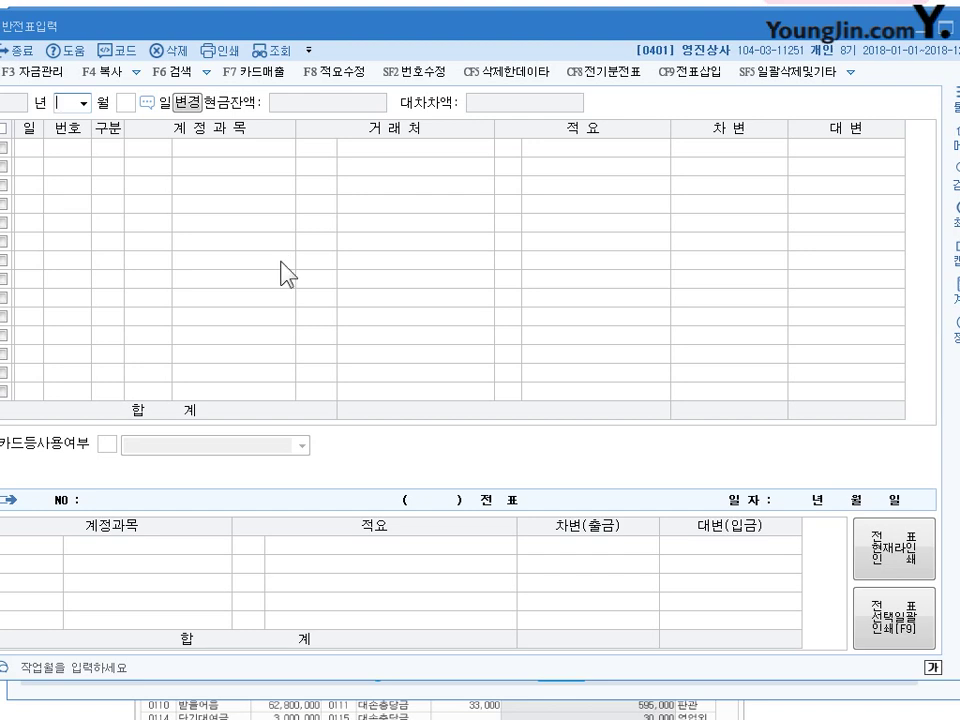
type("12")
key("Return")
type("31")
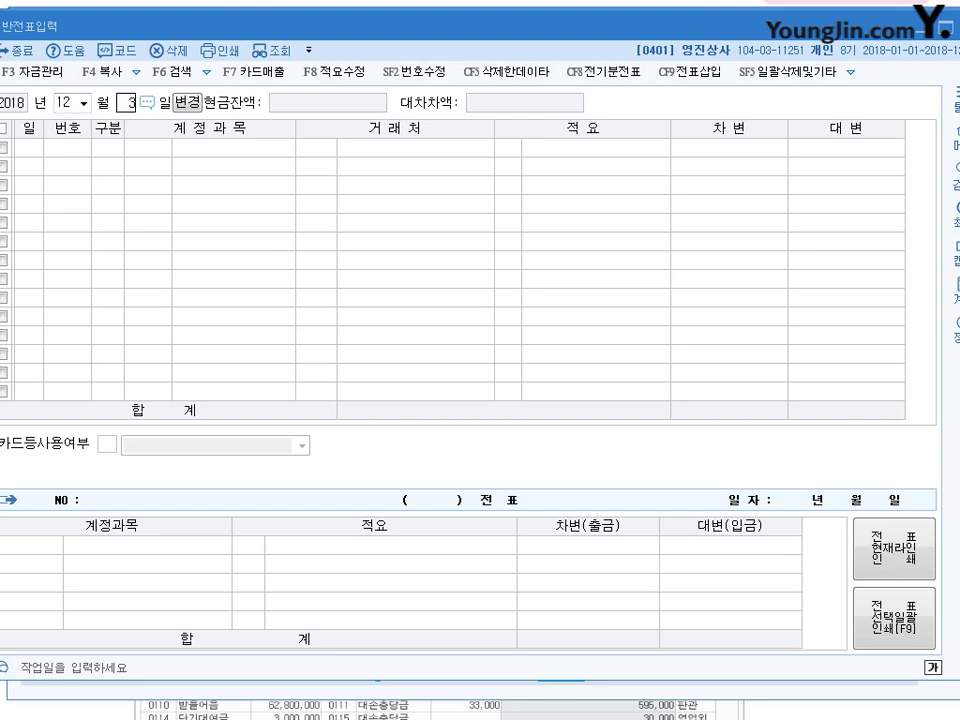
key("Return")
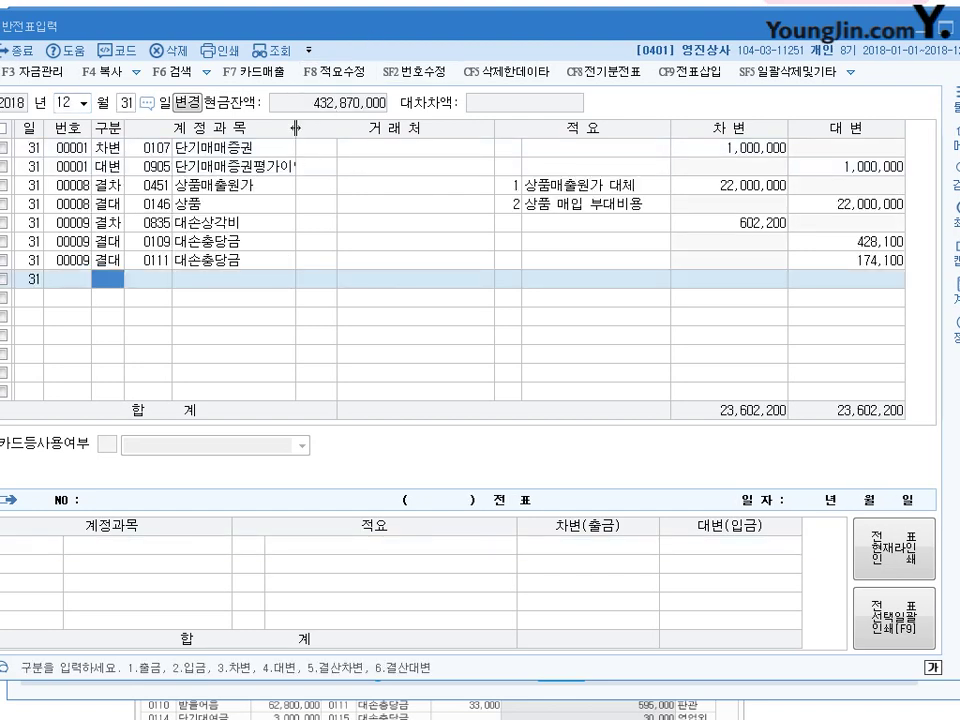
left_click_drag(295, 128, 320, 128)
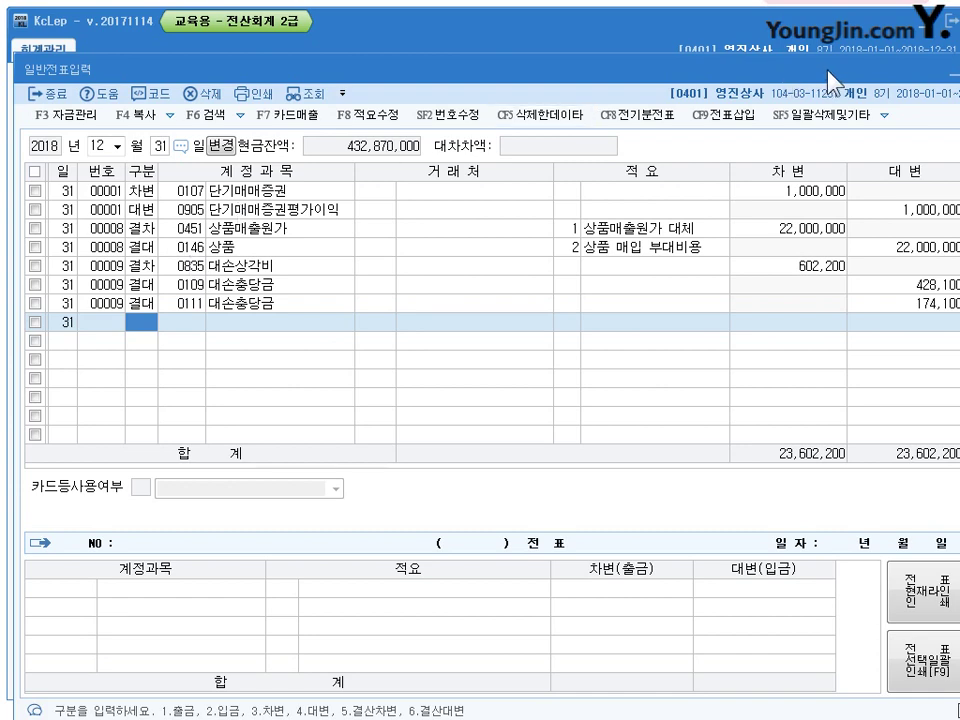
key("Escape")
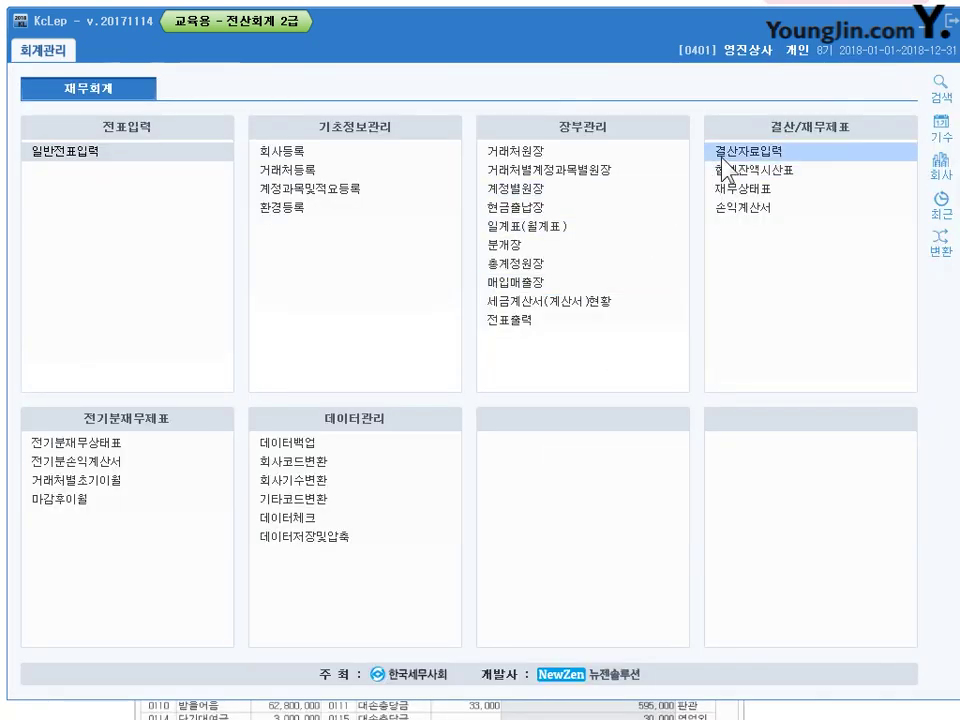
Reopen 결산자료입력 for 2018년 01월 to 12월 with the previous data and delete its automatic closing entries
key("Right")
key("Right")
key("Right")
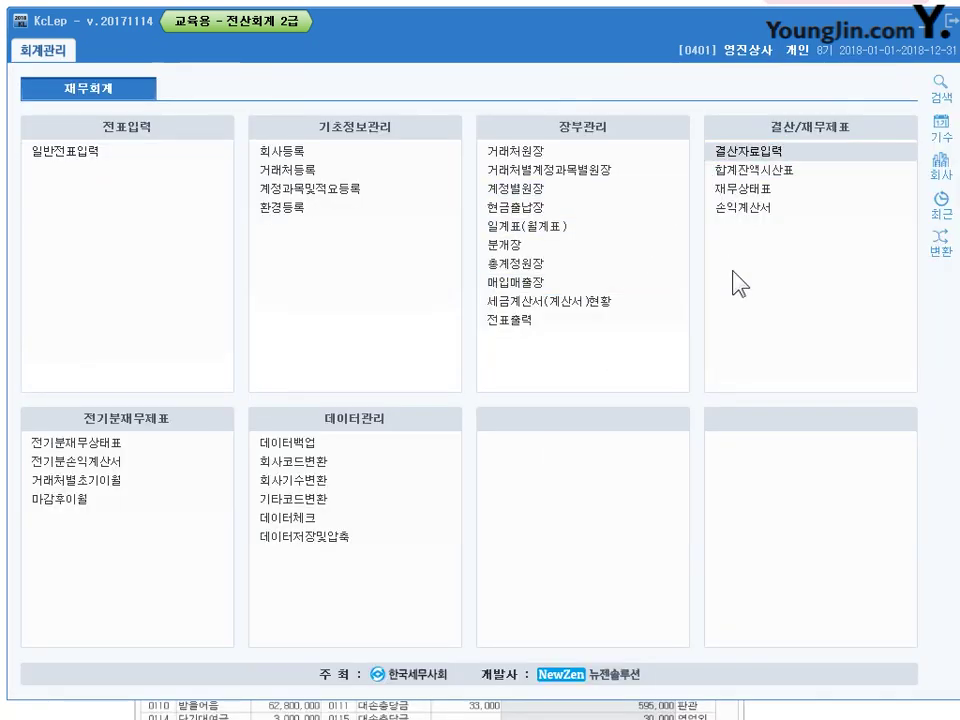
key("Return")
type("01")
key("Return")
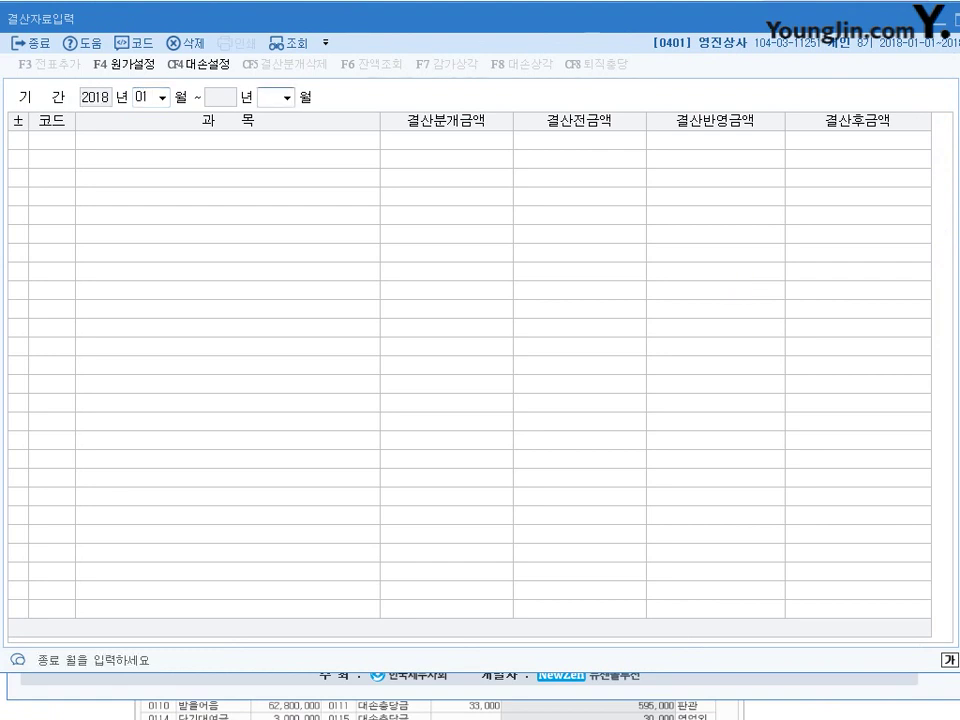
type("12")
key("Return")
left_click(566, 400)
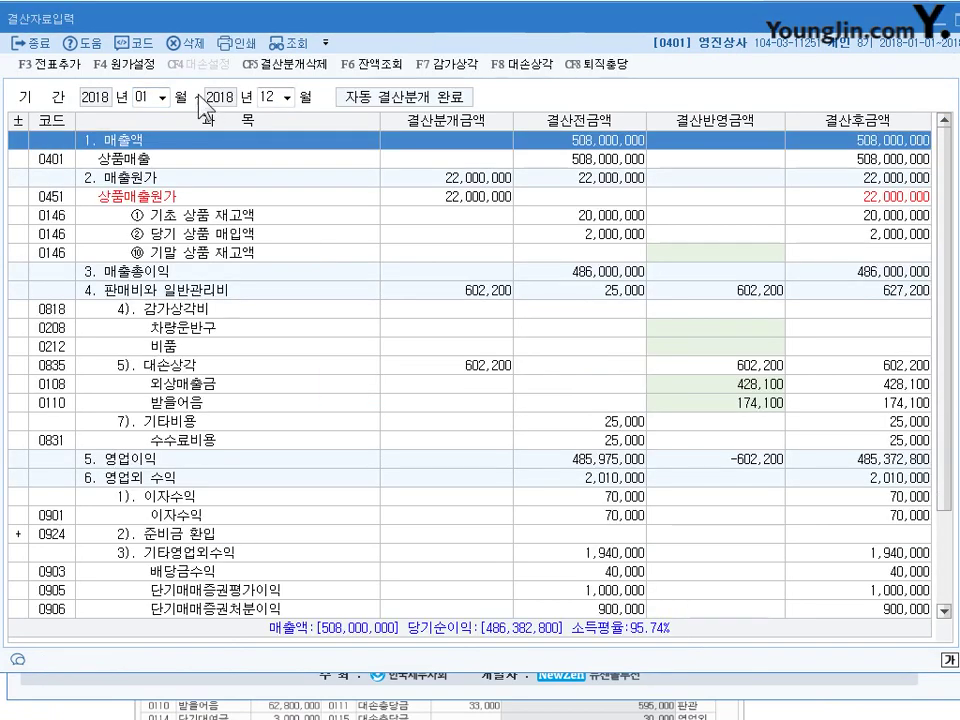
left_click(285, 64)
left_click(556, 384)
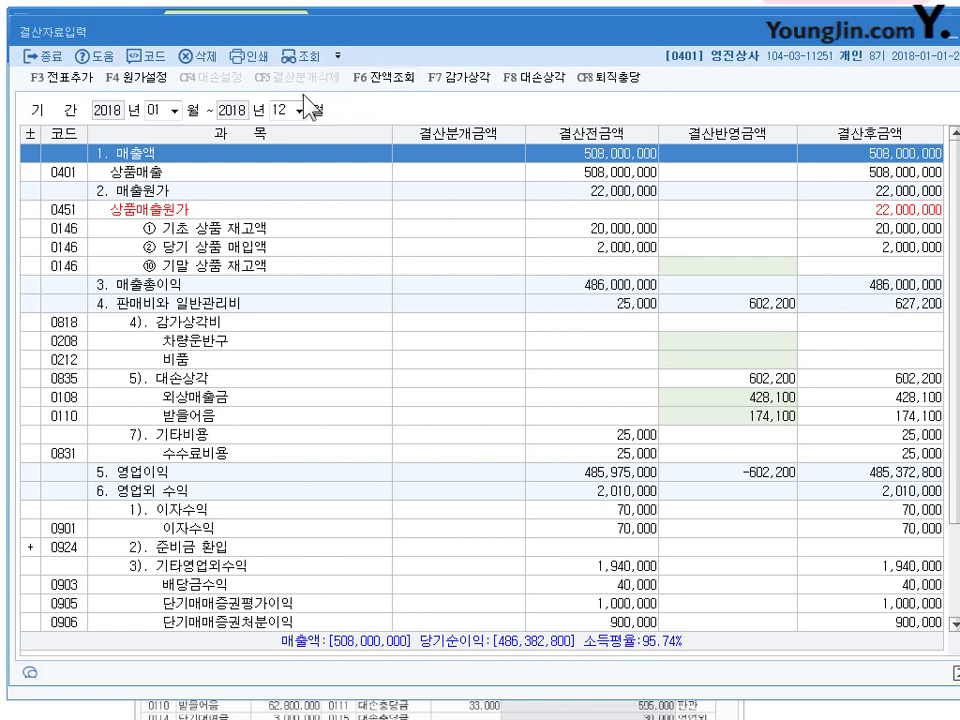
Enter 1,000,000 as the closing amount for 기말 상품 재고액 and check the 상품매출원가 calculation
left_click(705, 265)
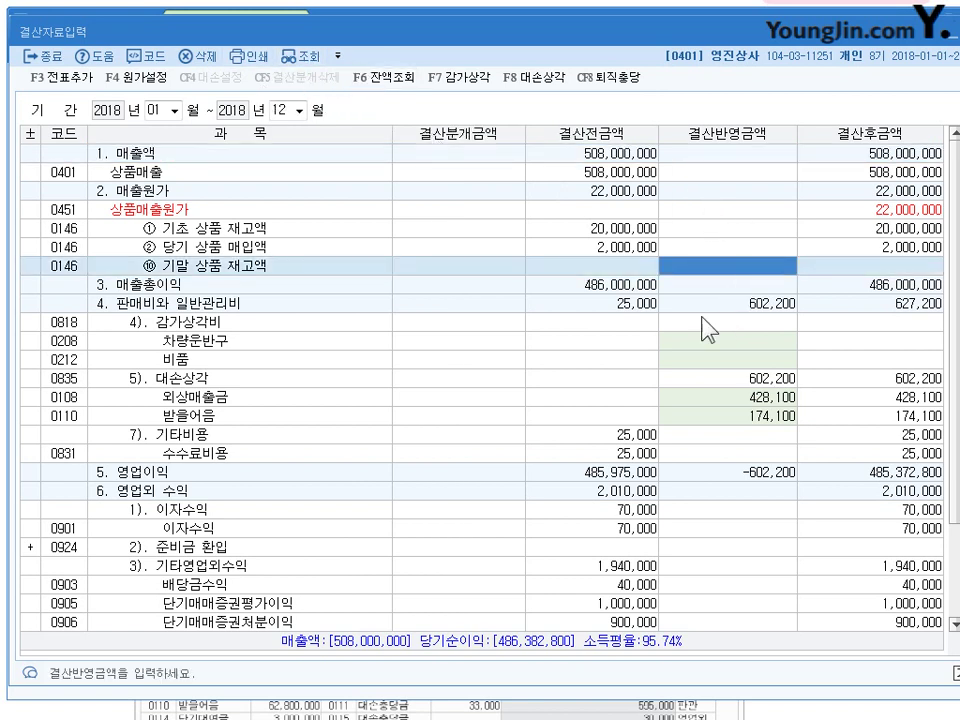
type("1,000")
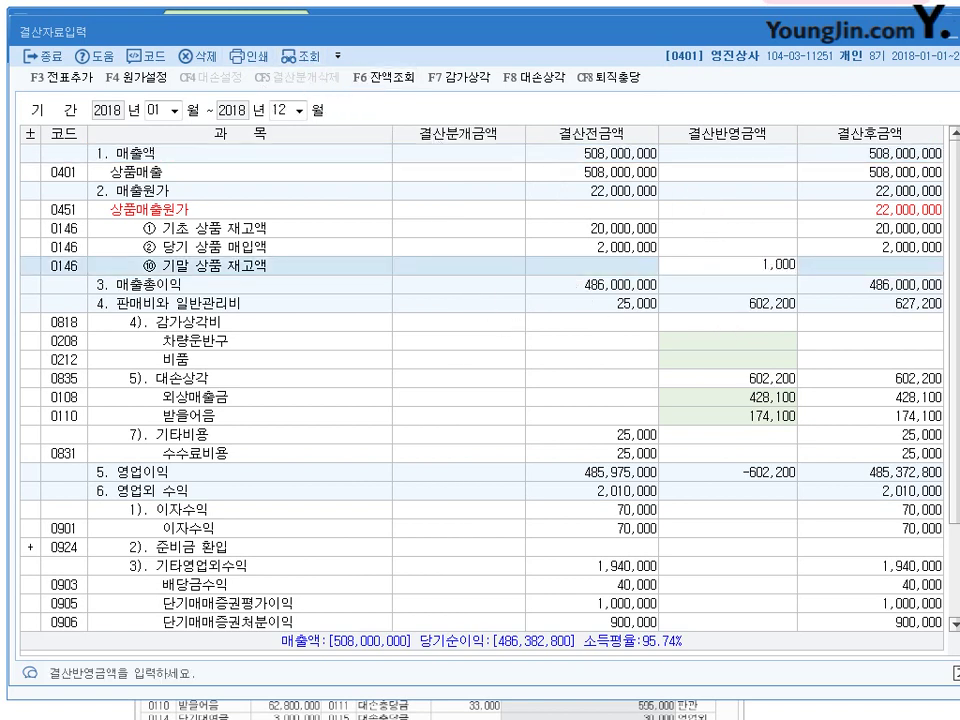
type(",000")
key("Return")
left_click(476, 209)
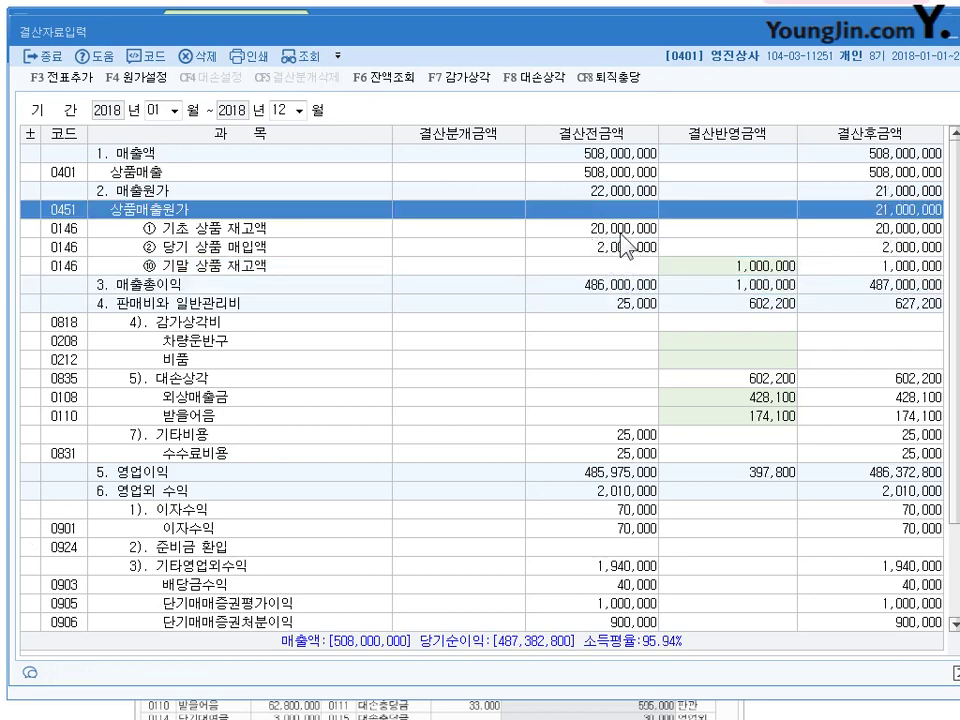
left_click(645, 248)
left_click(872, 214)
Enter 1,000,000 as the closing depreciation amount for 차량운반구 under 감가상각비
left_click(700, 340)
type("1,000,000")
key("Return")
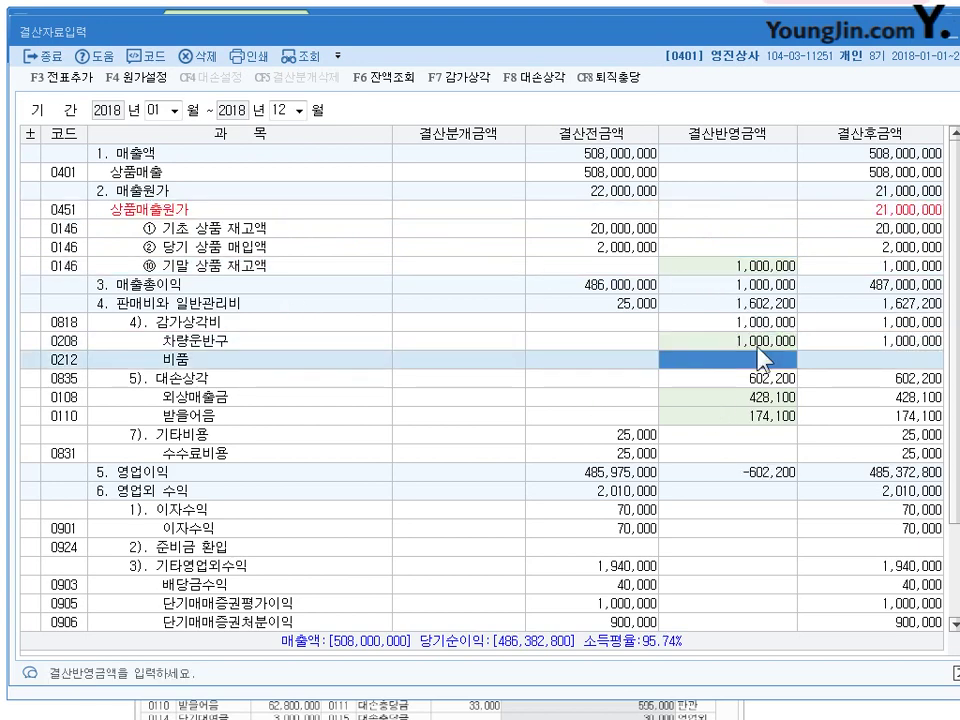
key("Up")
Review the 대손상각 calculation for 외상매출금 and 받을어음 at a 1.00% 대손율 and apply it to the closing data
left_click(720, 398)
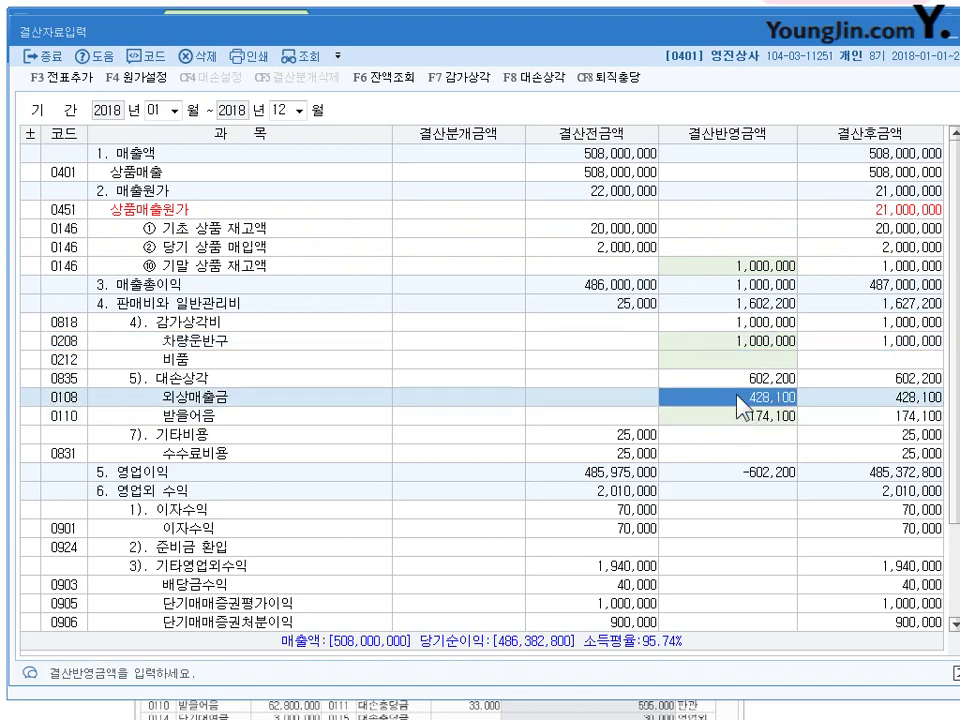
left_click(742, 414)
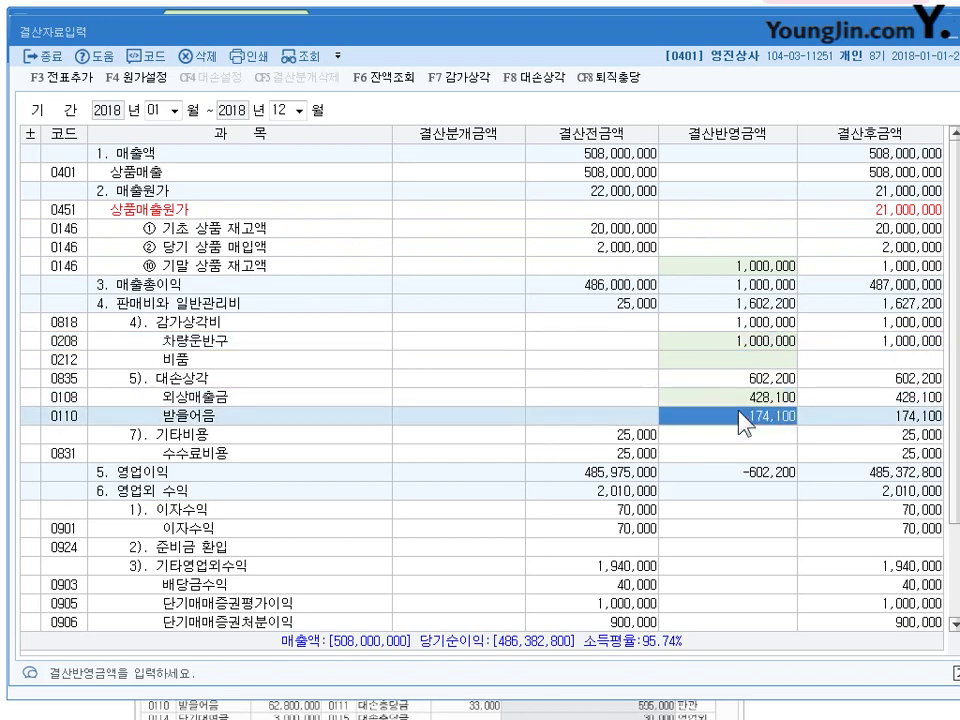
left_click(537, 77)
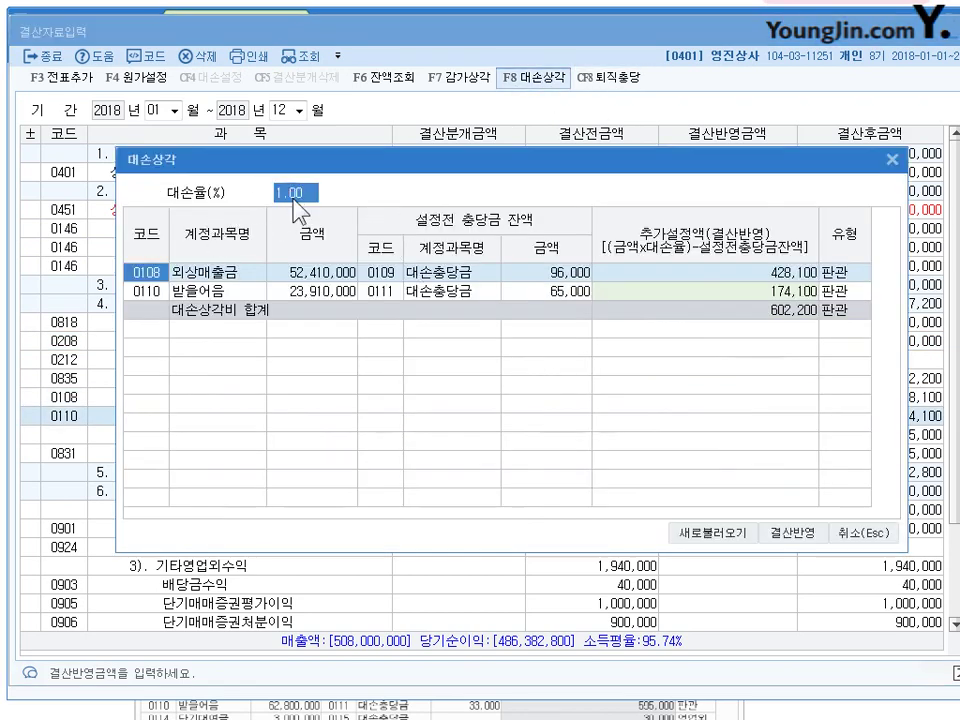
left_click_drag(284, 166, 279, 146)
left_click(779, 270)
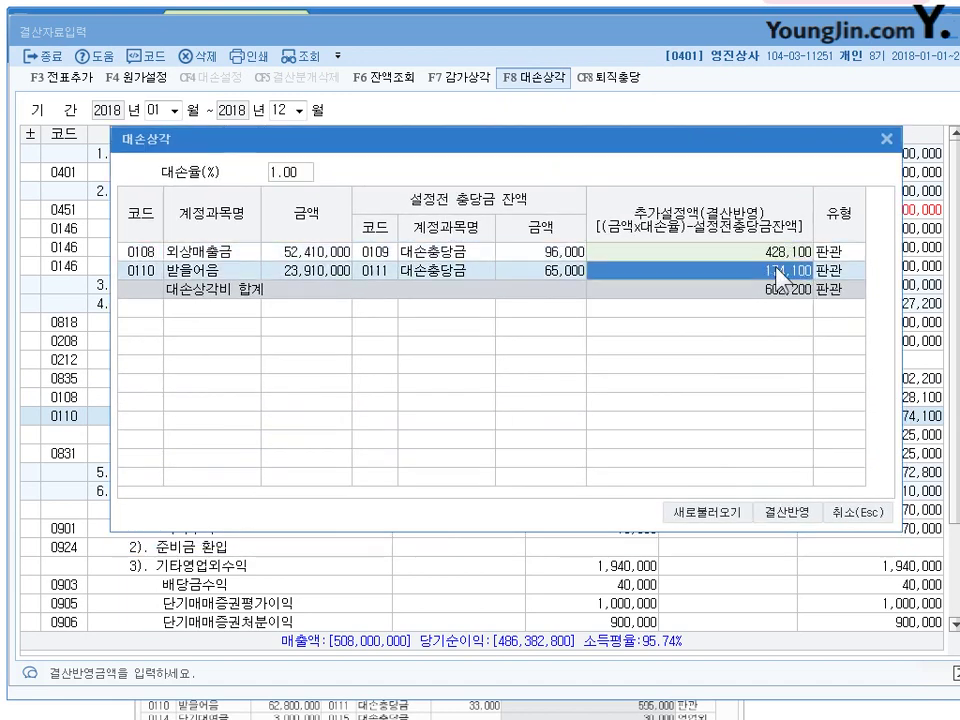
left_click(781, 512)
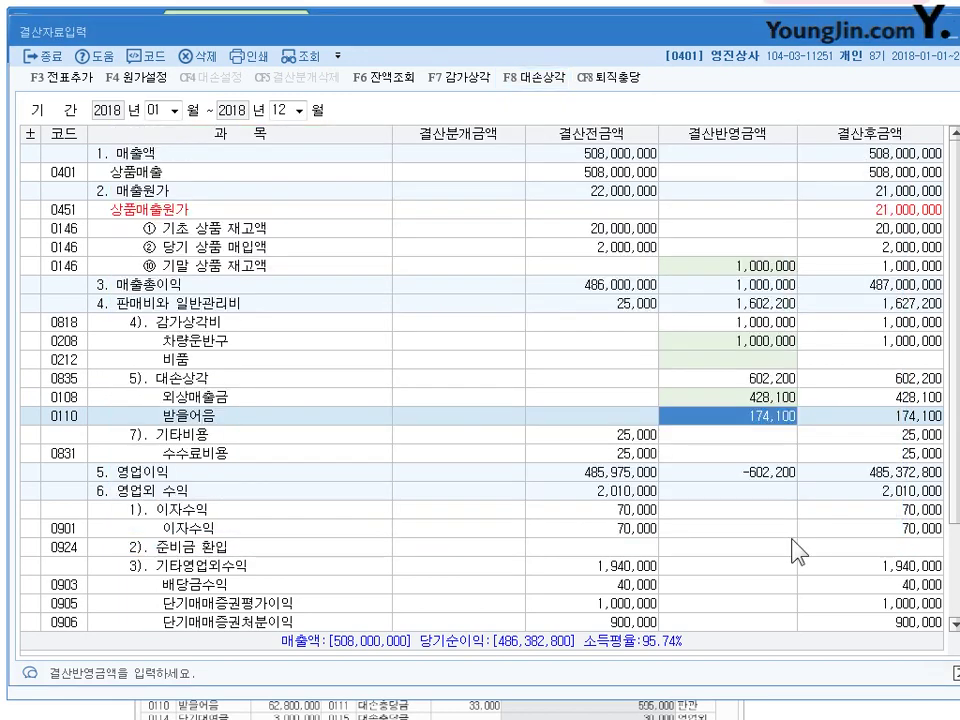
Add the closing entries to 일반전표 and close 결산자료입력
left_click_drag(504, 35, 502, 35)
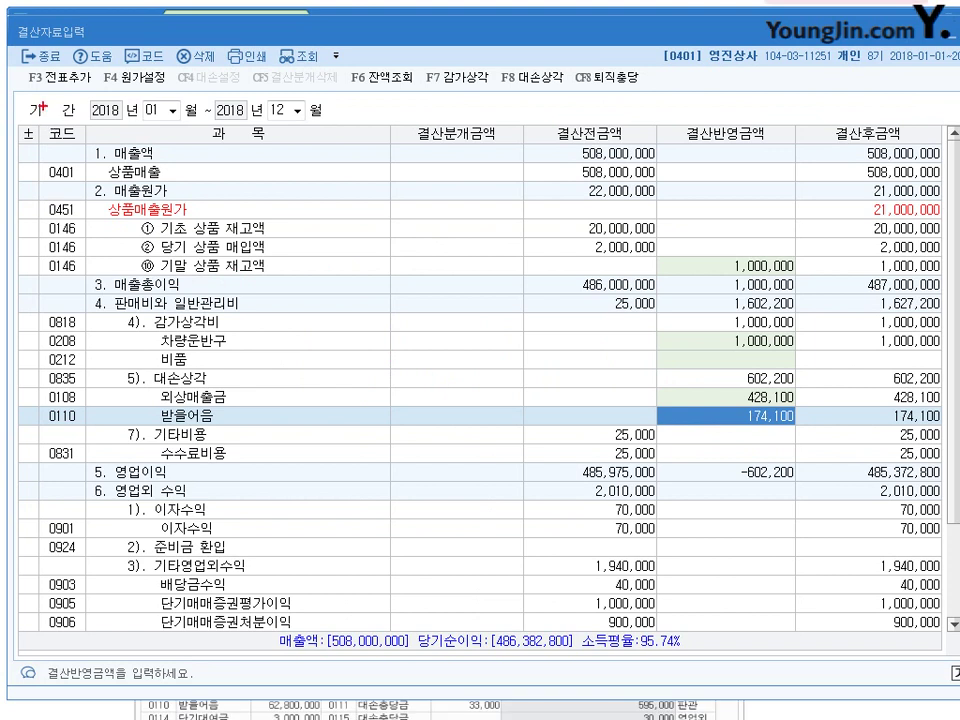
left_click_drag(83, 95, 62, 95)
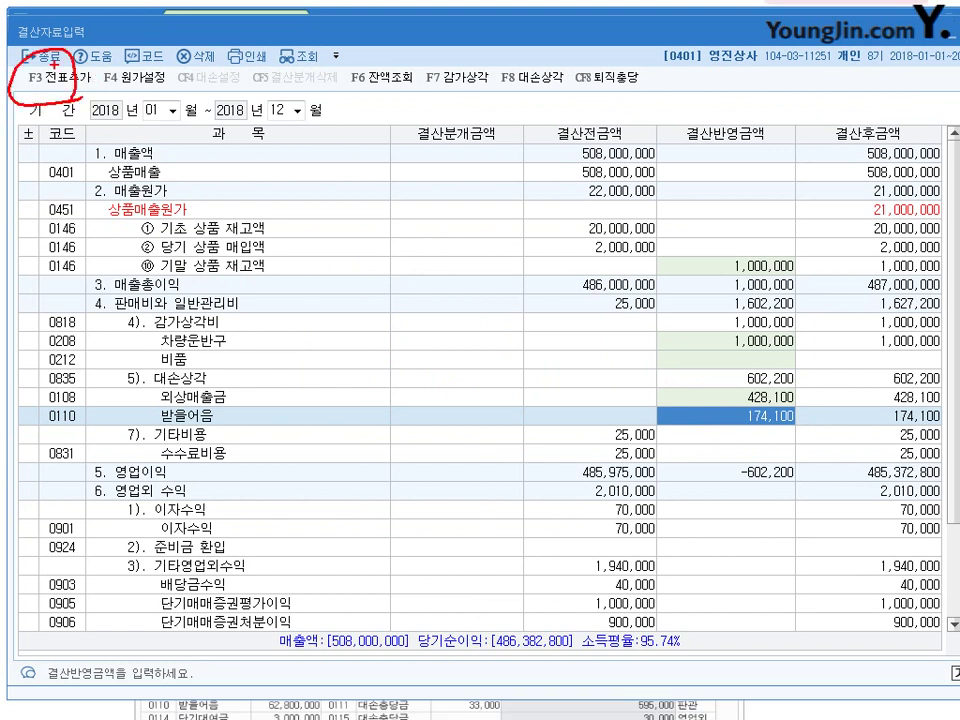
key("Escape")
left_click(55, 77)
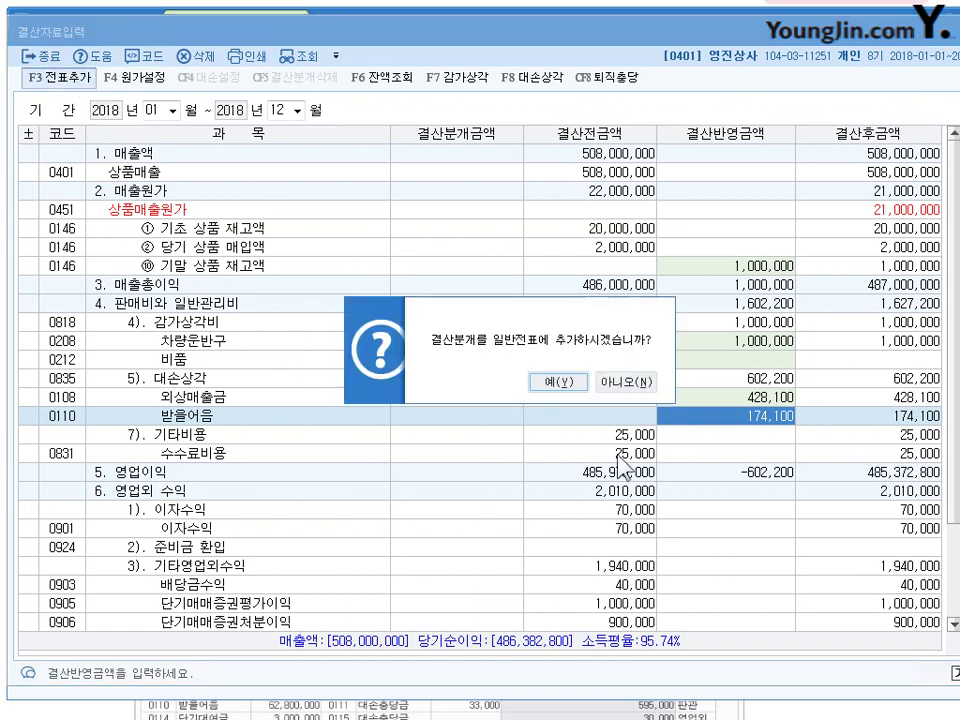
left_click(552, 441)
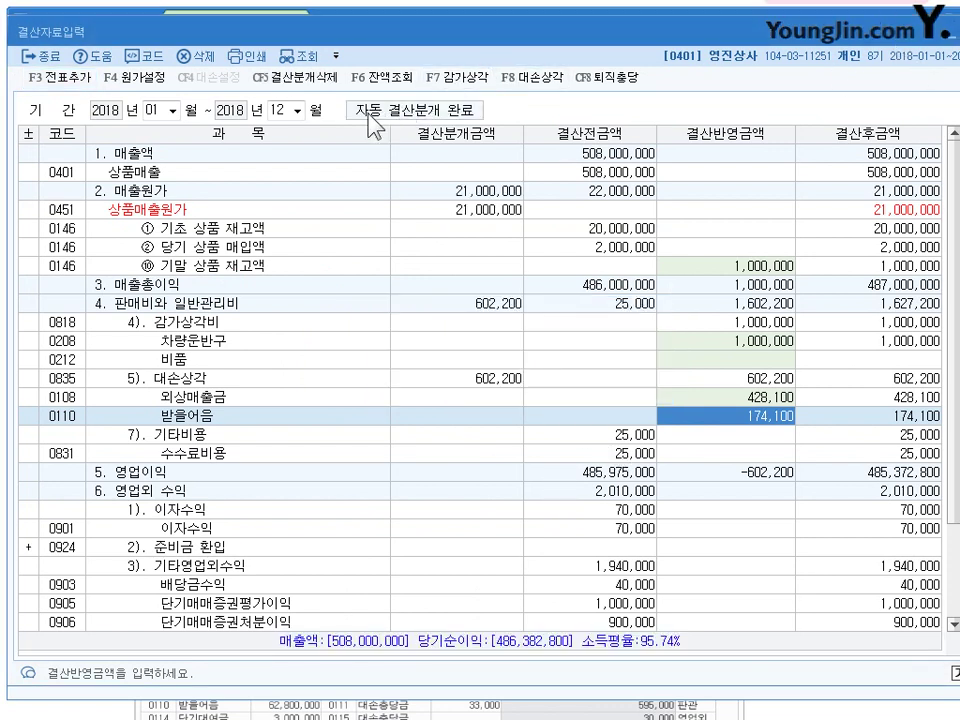
key("Escape")
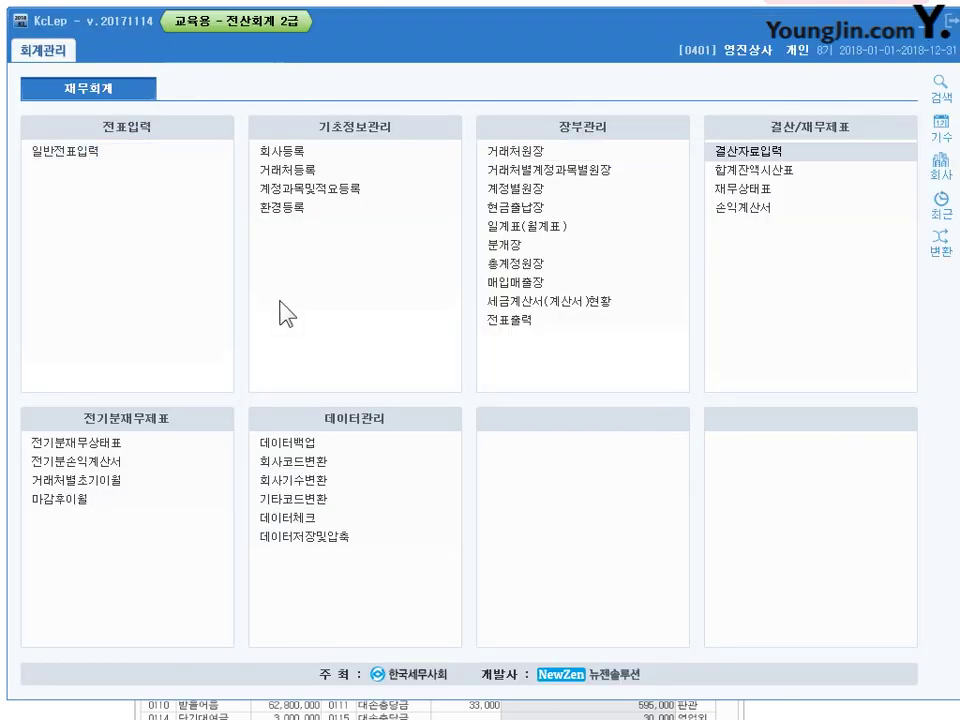
Open 일반전표입력 for 12월 31일 and check the 상품매출원가 closing entry and the 결산차변 and 결산대변 types
key("Return")
type("1231")
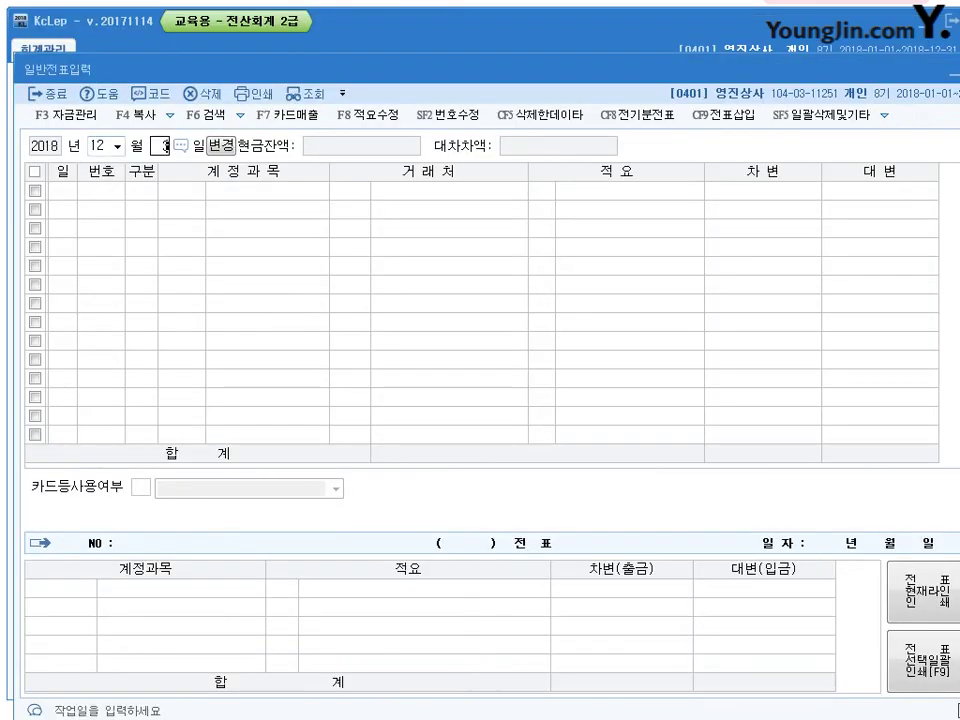
left_click_drag(360, 69, 332, 43)
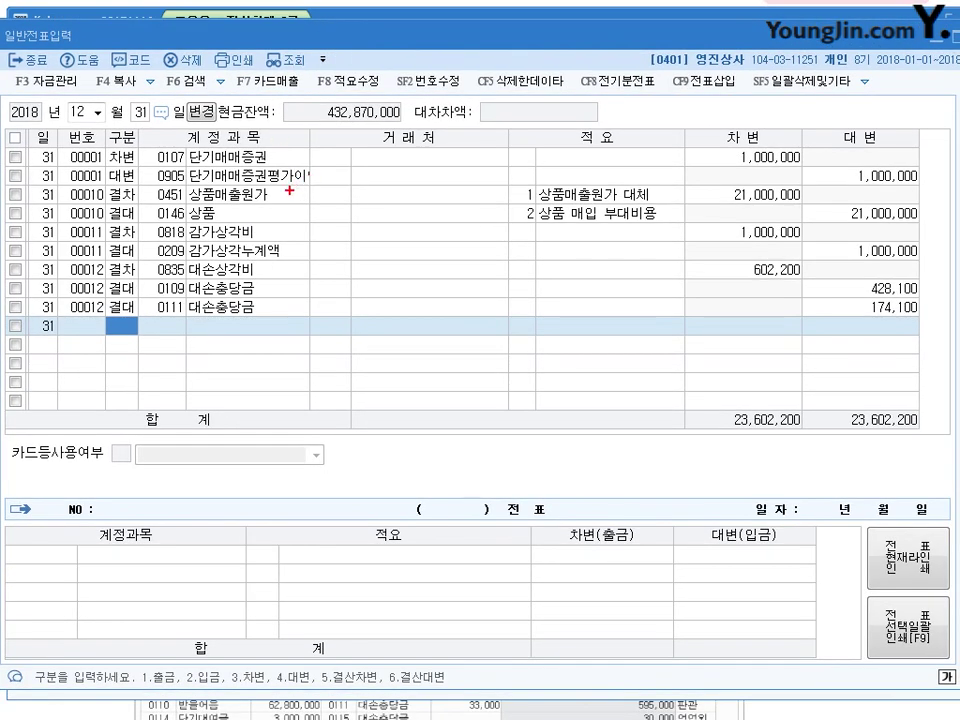
left_click_drag(818, 183, 797, 226)
left_click_drag(109, 194, 98, 216)
left_click_drag(346, 643, 360, 686)
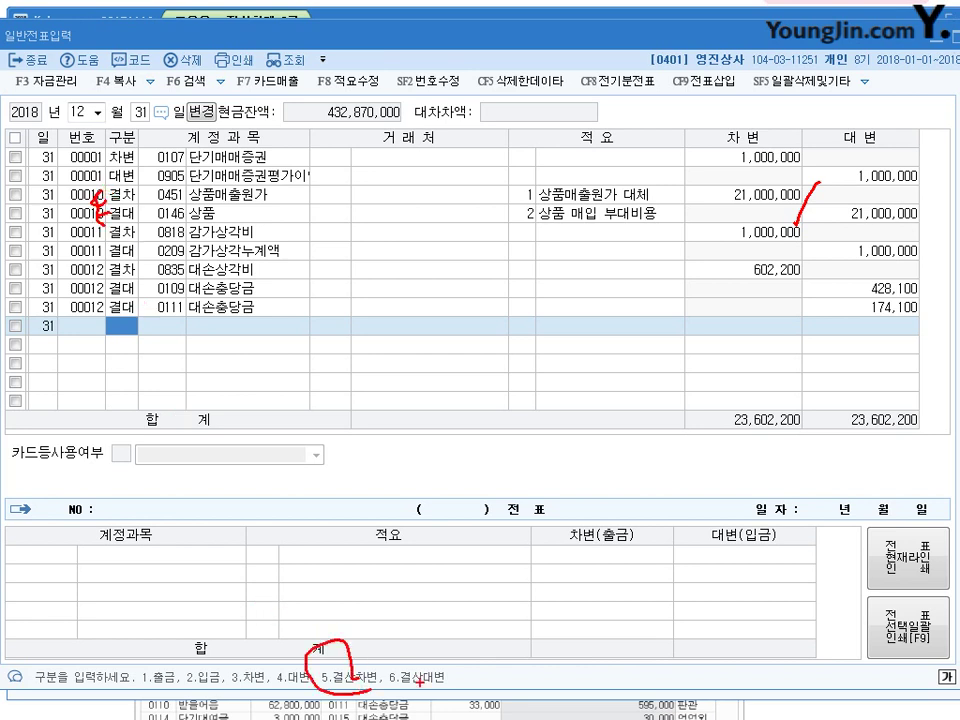
left_click_drag(412, 644, 426, 688)
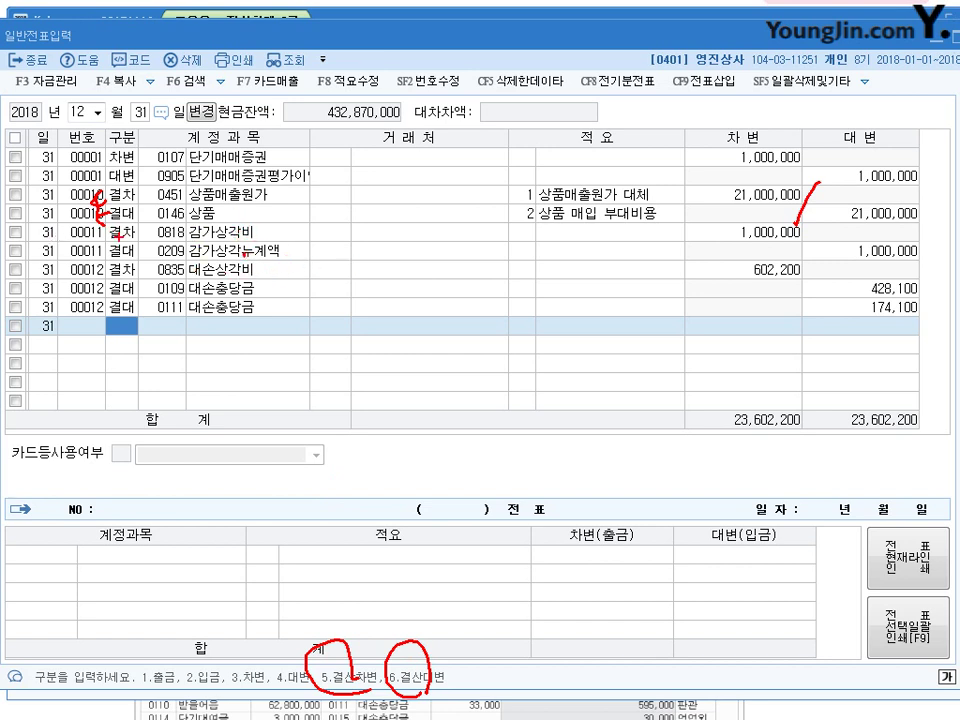
Check the 감가상각비 and 대손상각비 closing entries with their contra accounts, and close 일반전표입력
mouse_move(111, 228)
left_mouse_down()
mouse_move(94, 261)
mouse_move(103, 258)
left_mouse_up()
left_click_drag(112, 227, 107, 261)
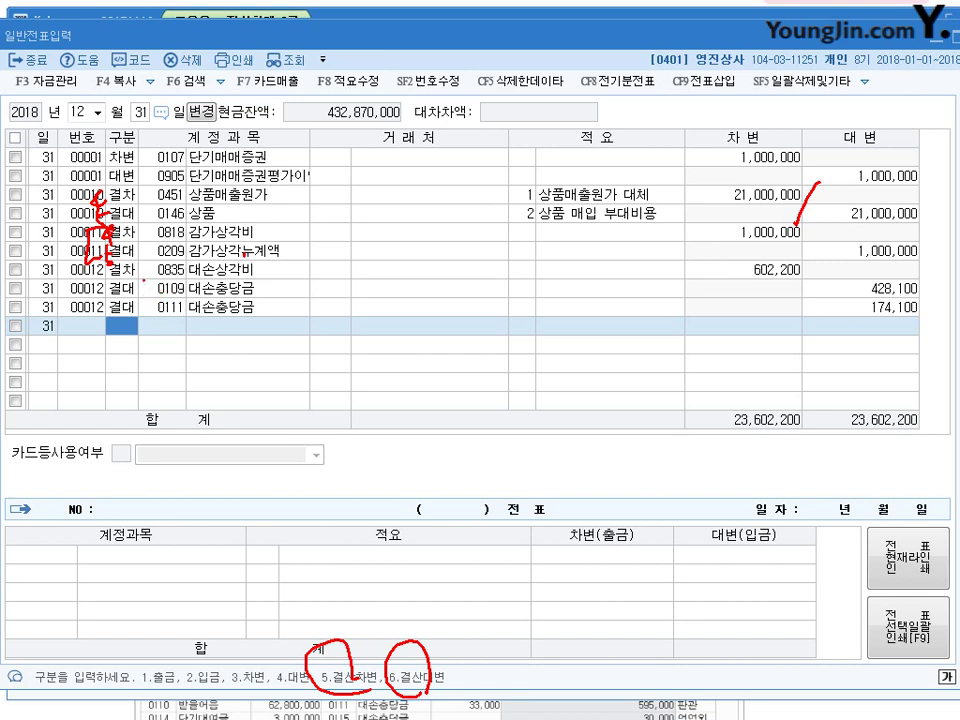
left_click_drag(143, 281, 158, 282)
left_click_drag(255, 284, 256, 311)
left_click_drag(236, 266, 224, 262)
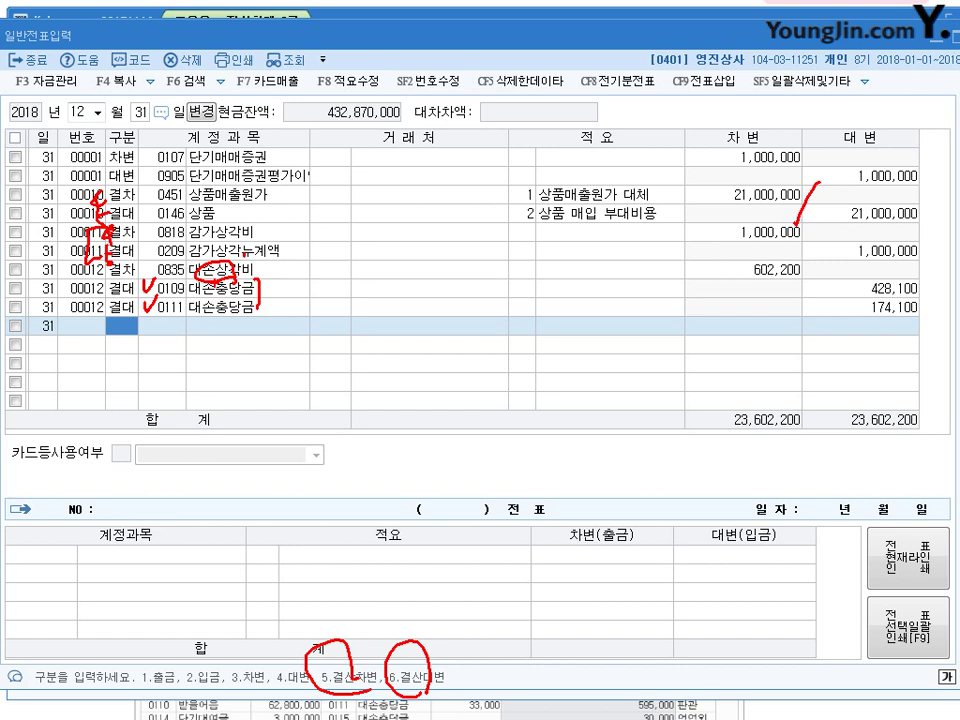
key("Escape")
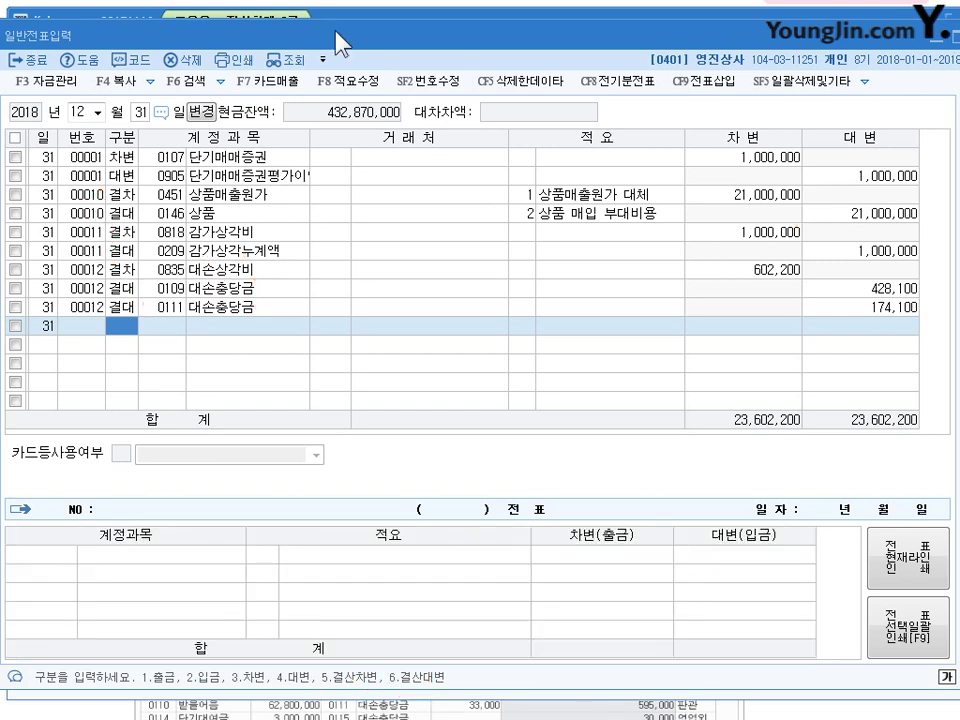
key("Escape")
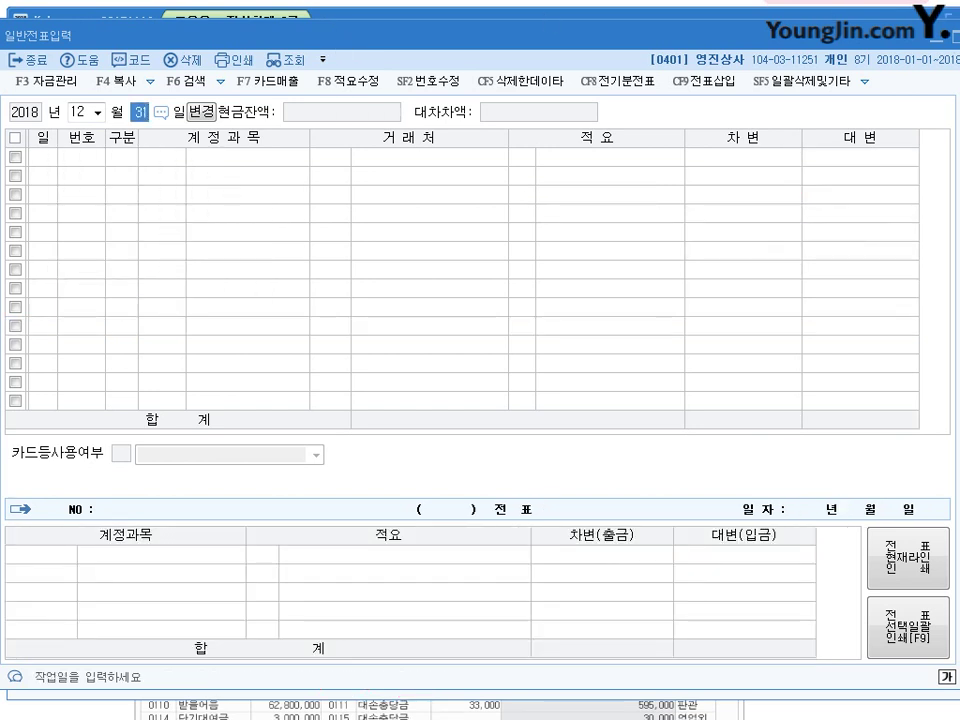
key("Escape")
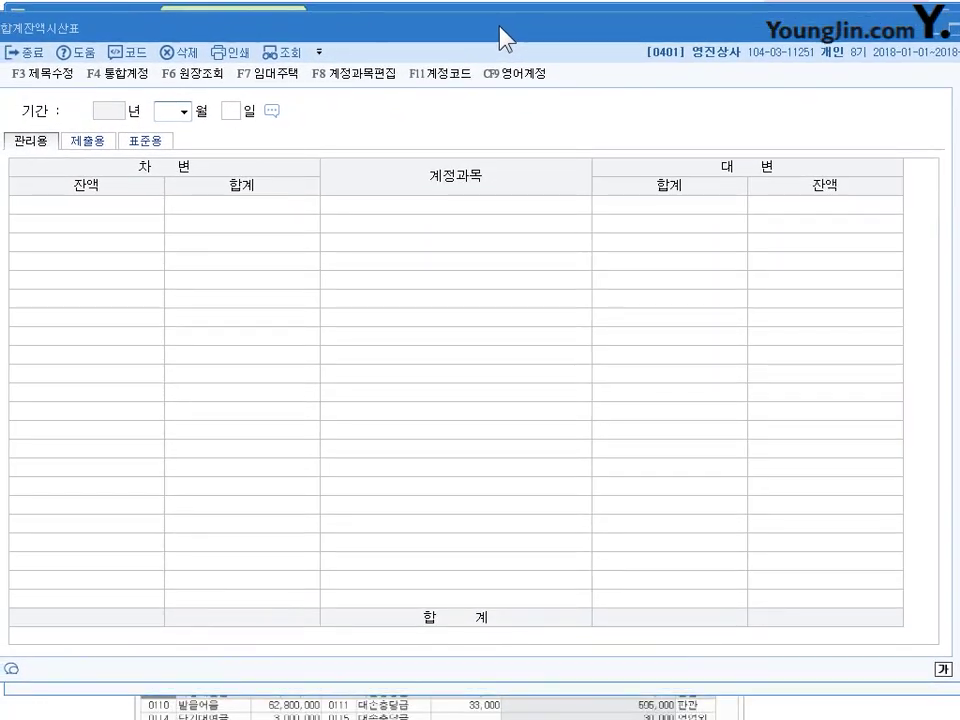
View 합계잔액시산표 as of 2018년 01월 01일 and close it
type("1")
key("Return")
type("1")
key("Return")
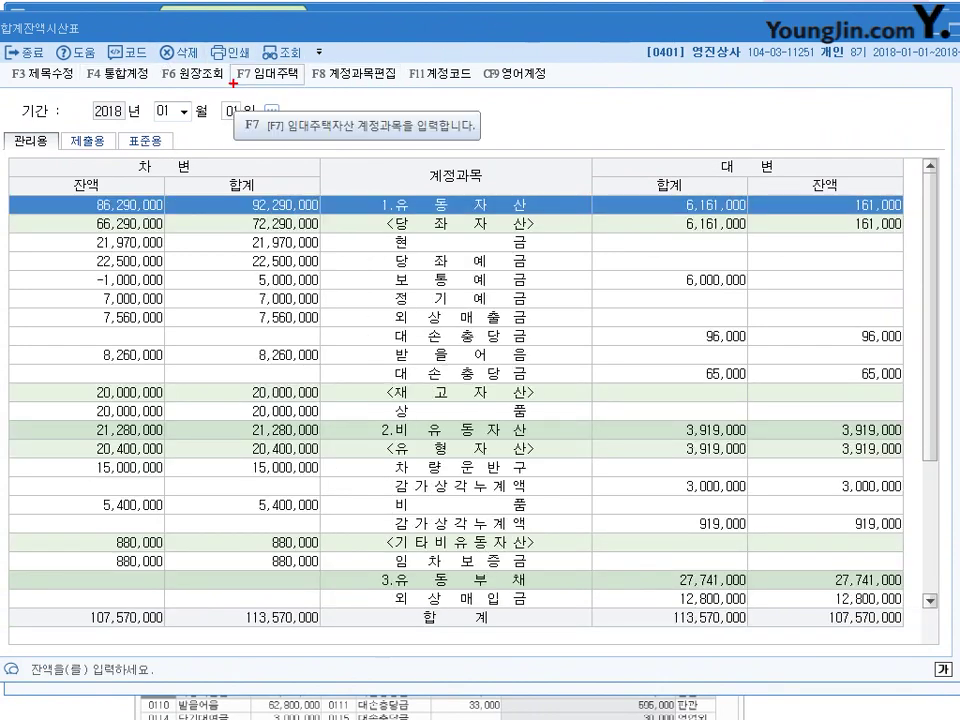
key("ctrl+2")
mouse_move(170, 88)
left_mouse_down()
mouse_move(236, 126)
mouse_move(214, 129)
left_mouse_up()
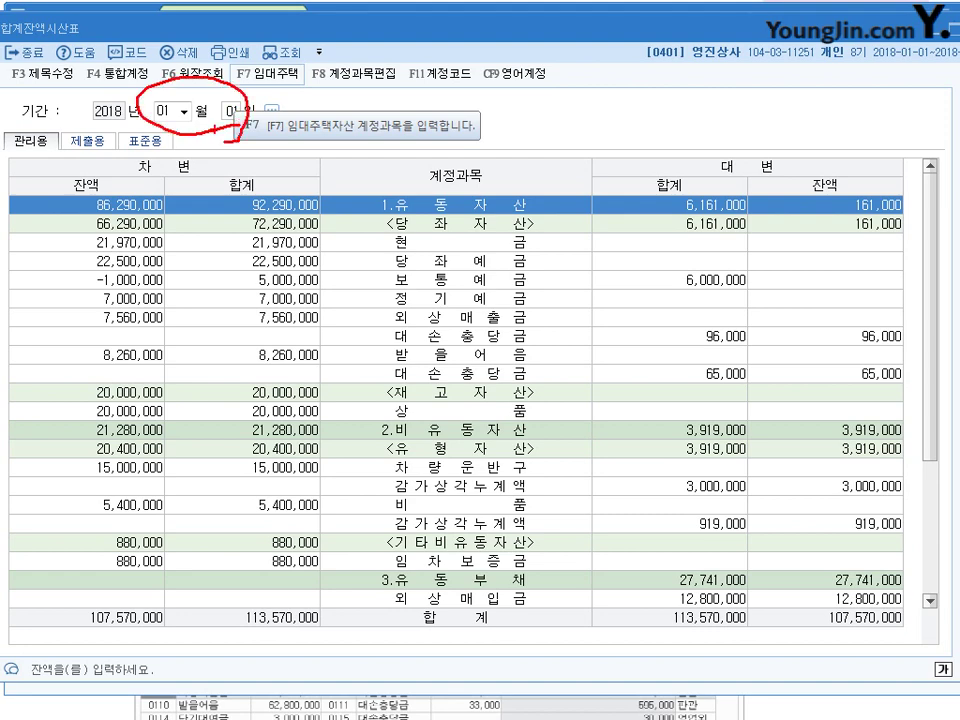
key("Escape")
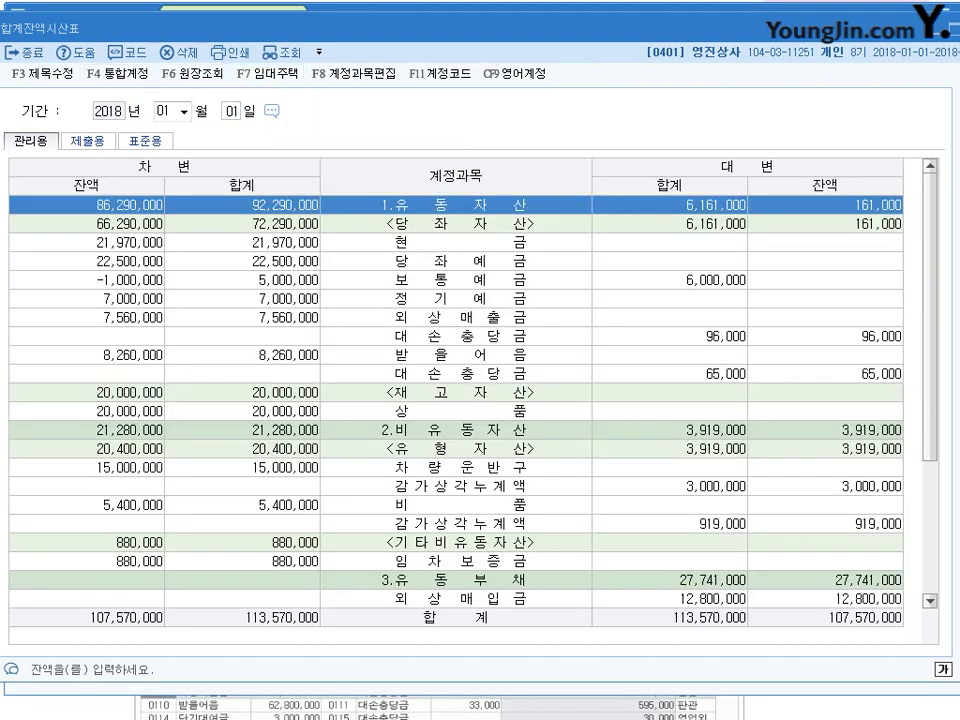
key("Escape")
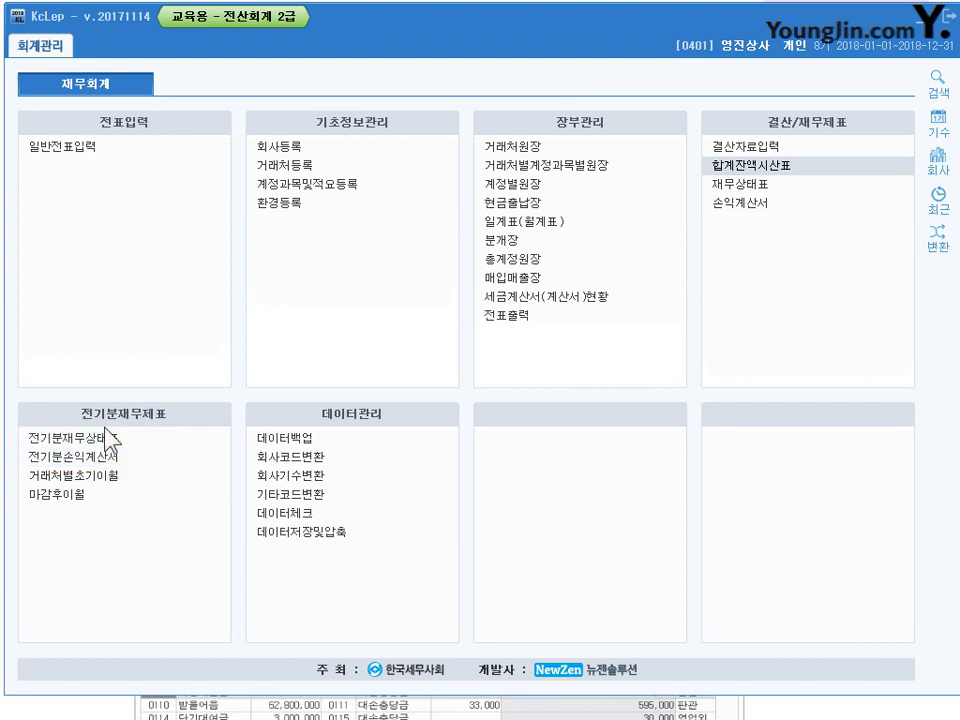
Reopen 합계잔액시산표 and view the balances as of 2018년 01월 31일
left_click(740, 171)
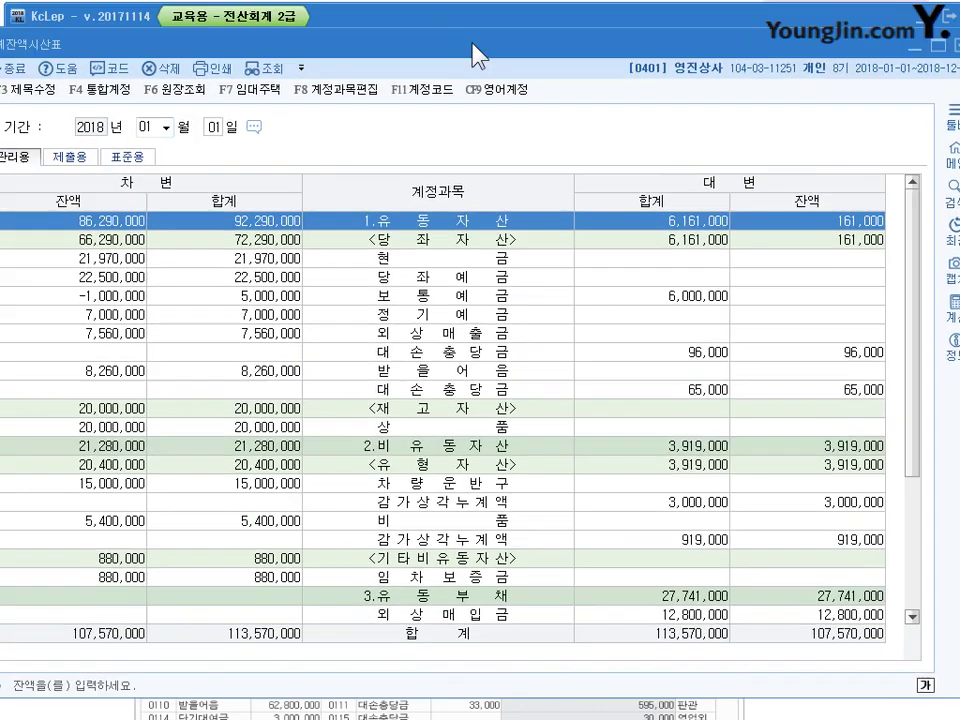
left_click_drag(473, 43, 489, 11)
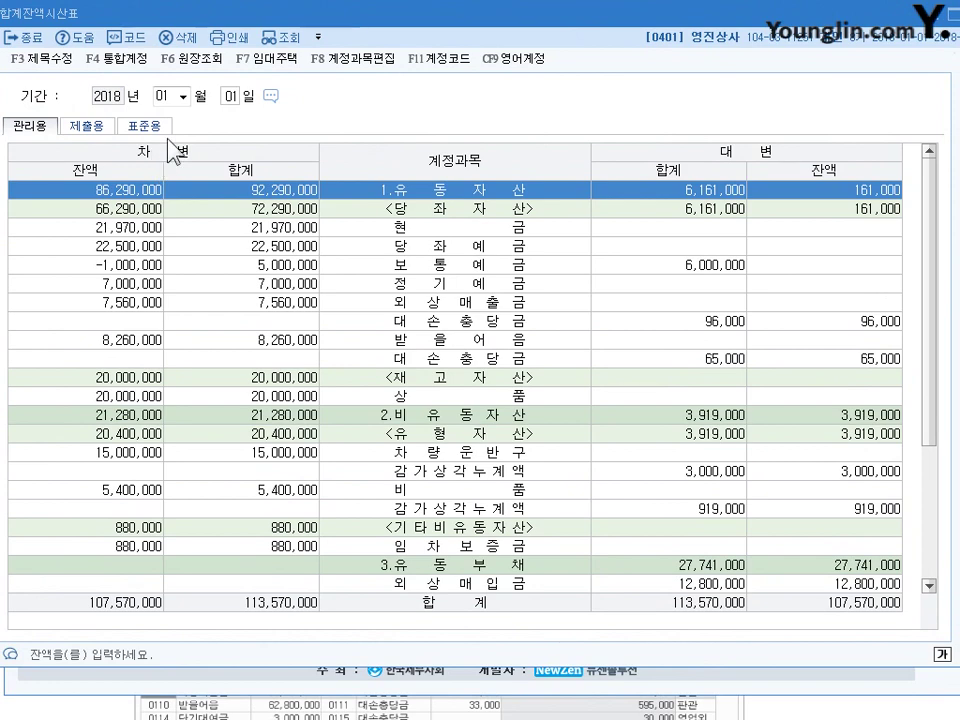
left_click(230, 98)
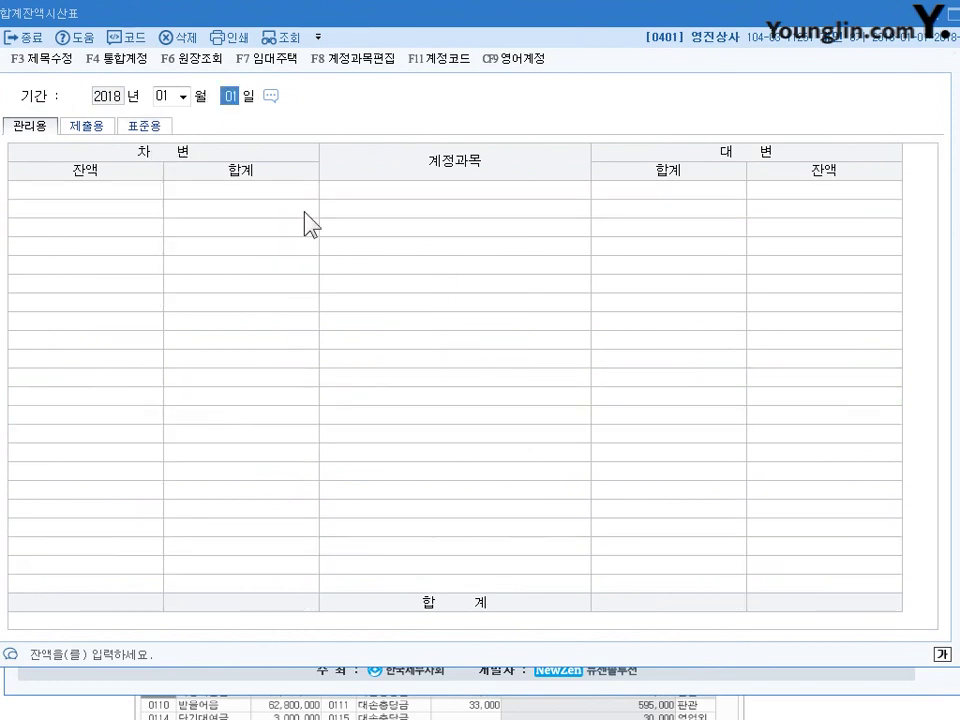
type("31")
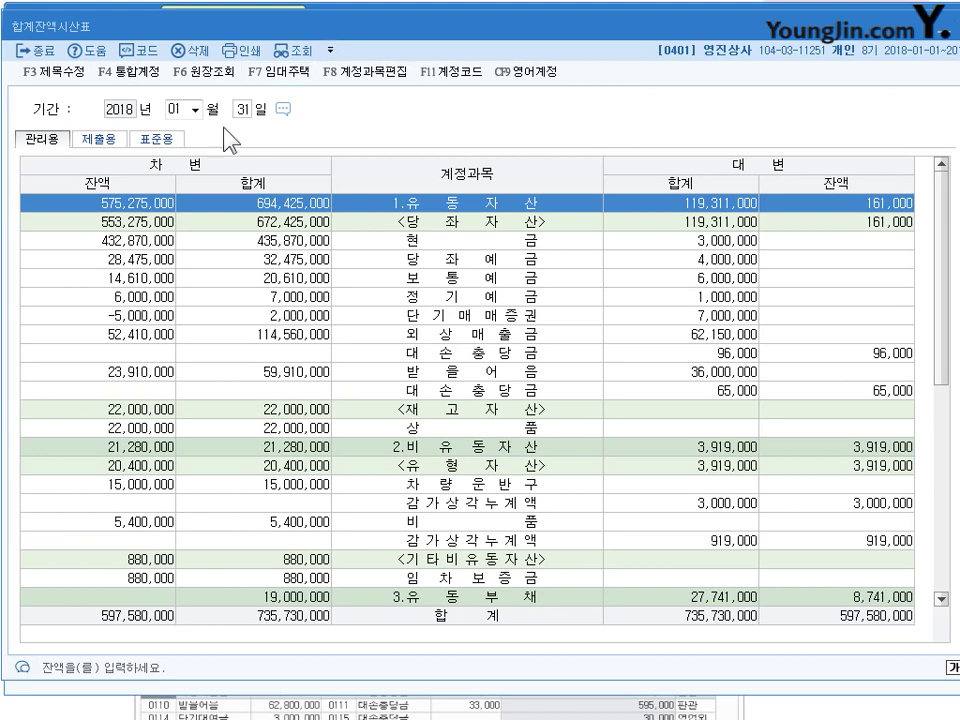
View the 합계잔액시산표 balances as of 02월 28일 and for 03월
left_click(181, 108)
type("02")
key("Return")
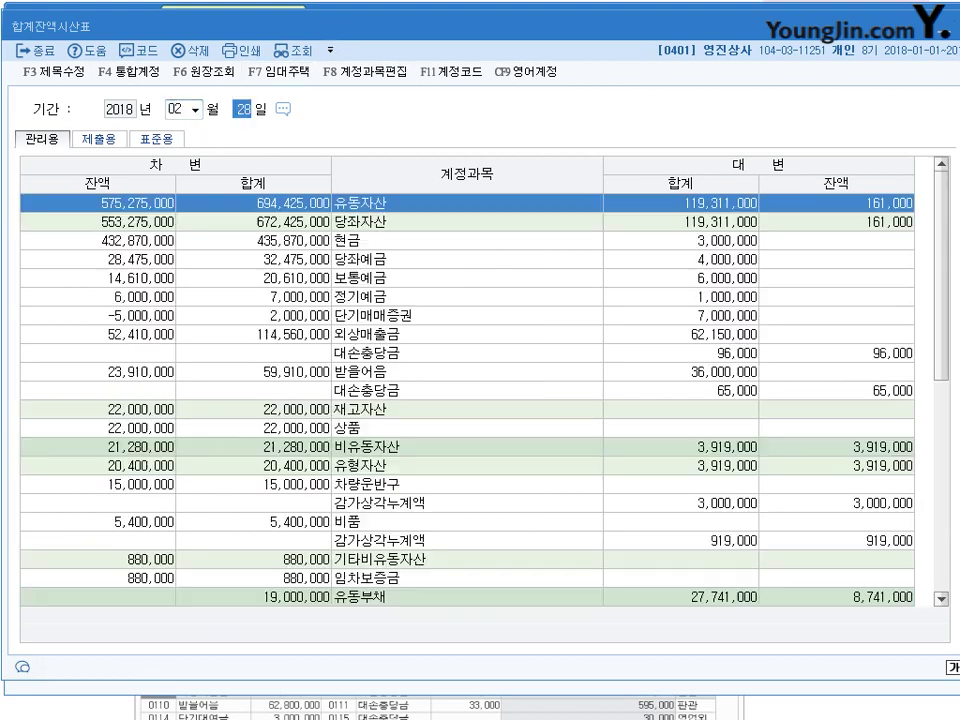
key("shift+Tab")
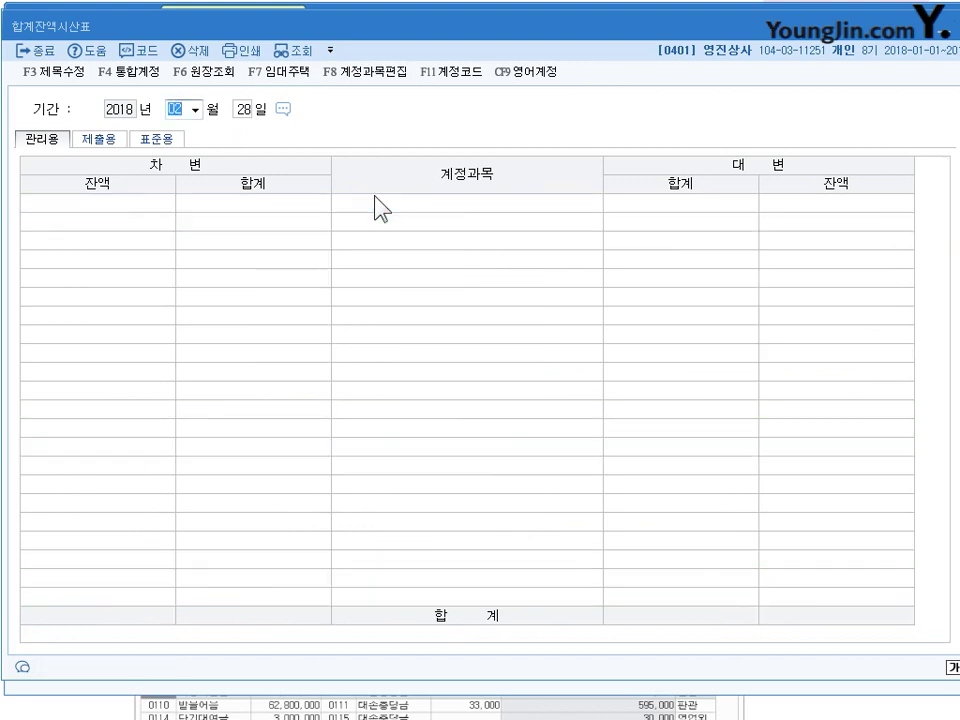
type("03")
key("Return")
View the year-end 합계잔액시산표 as of 12월 31일 and close it
key("shift+Tab")
type("12")
key("Return")
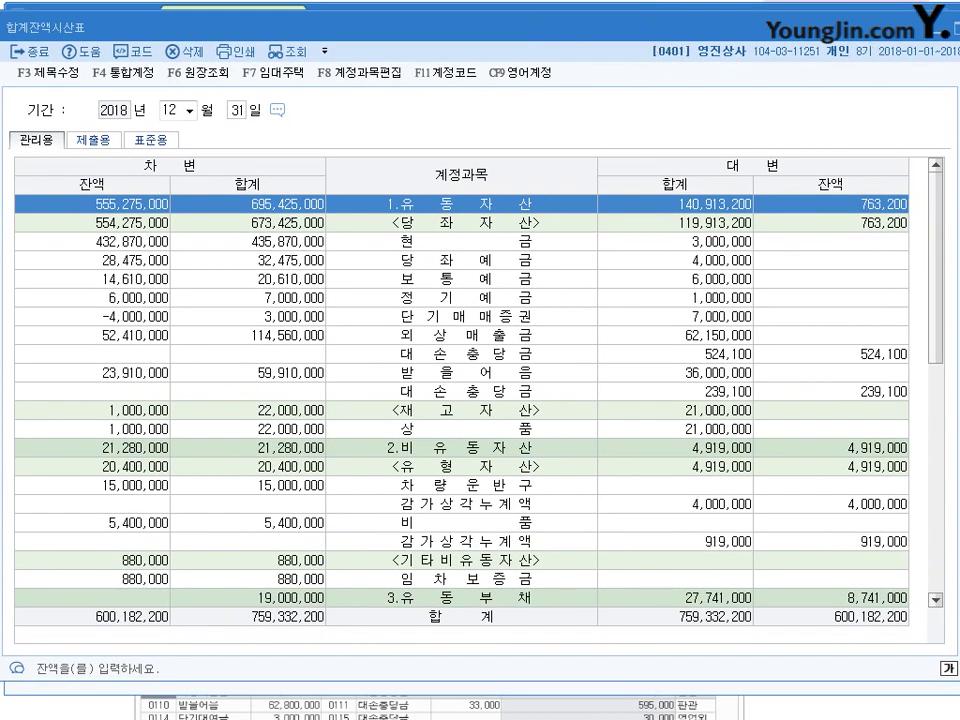
key("Escape")
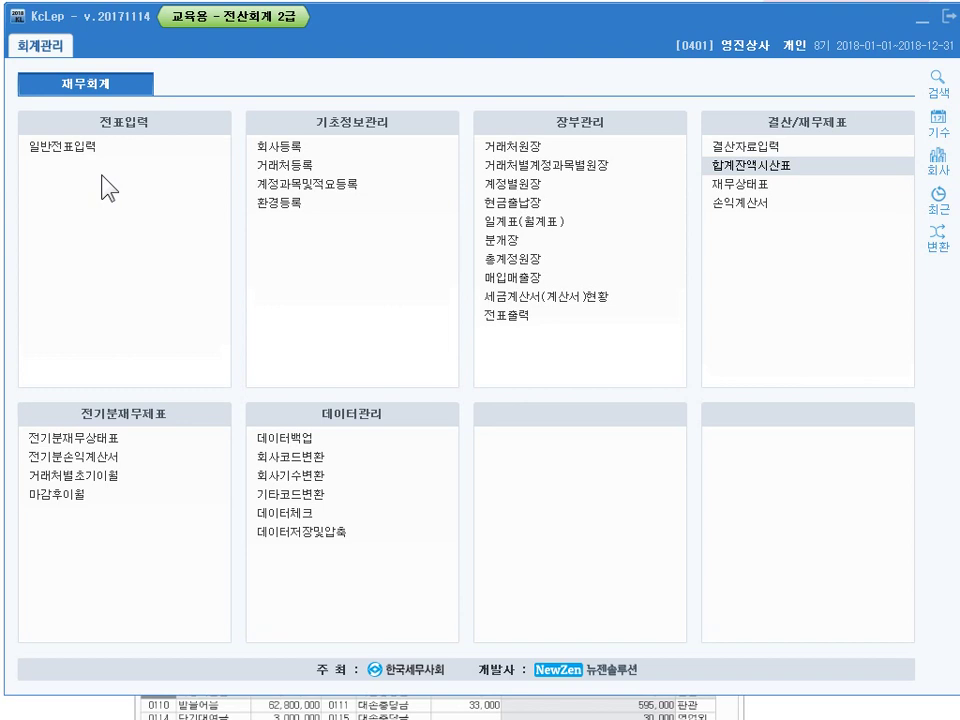
Switch to the textbook and review section 4 on 대손충당금 설정 분개, marking 대손율, the 추가설정액 amounts to delete and 결산반영
left_click(748, 165)
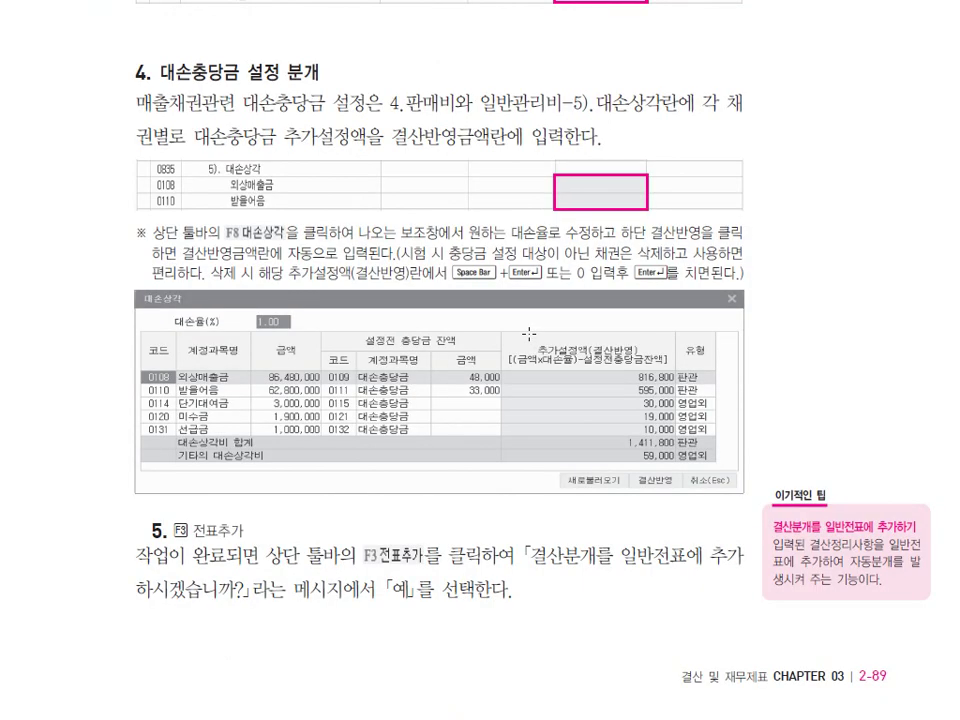
scroll(528, 333, "down", 1)
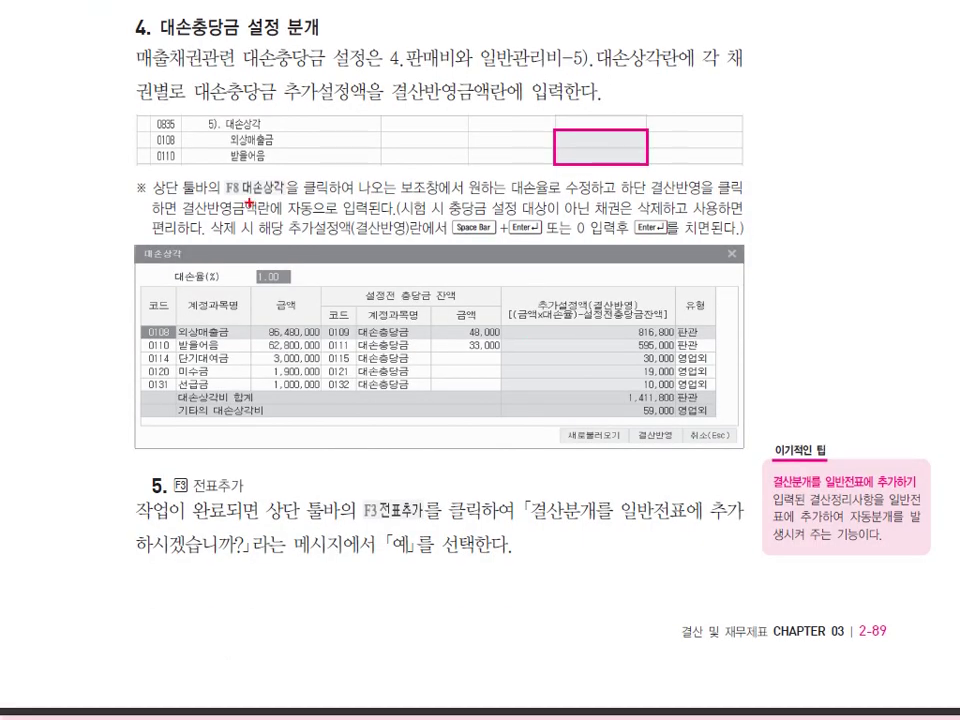
mouse_move(205, 152)
left_mouse_down()
mouse_move(194, 178)
mouse_move(245, 208)
left_mouse_up()
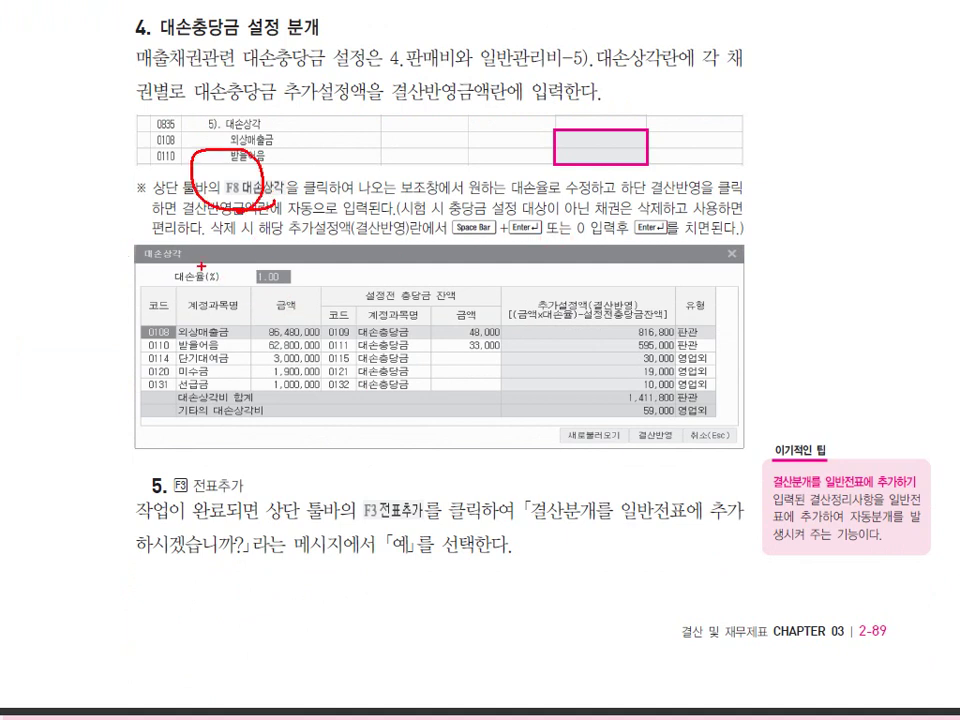
mouse_move(270, 312)
left_mouse_down()
mouse_move(203, 296)
mouse_move(270, 324)
left_mouse_up()
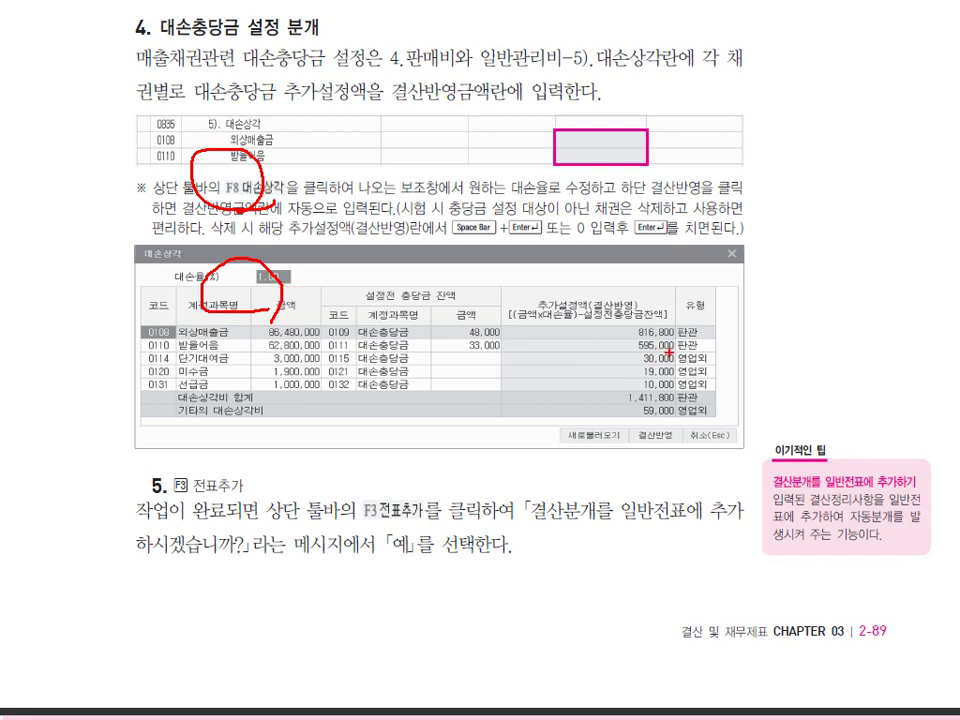
mouse_move(668, 352)
left_mouse_down()
mouse_move(640, 354)
mouse_move(664, 336)
mouse_move(641, 395)
left_mouse_up()
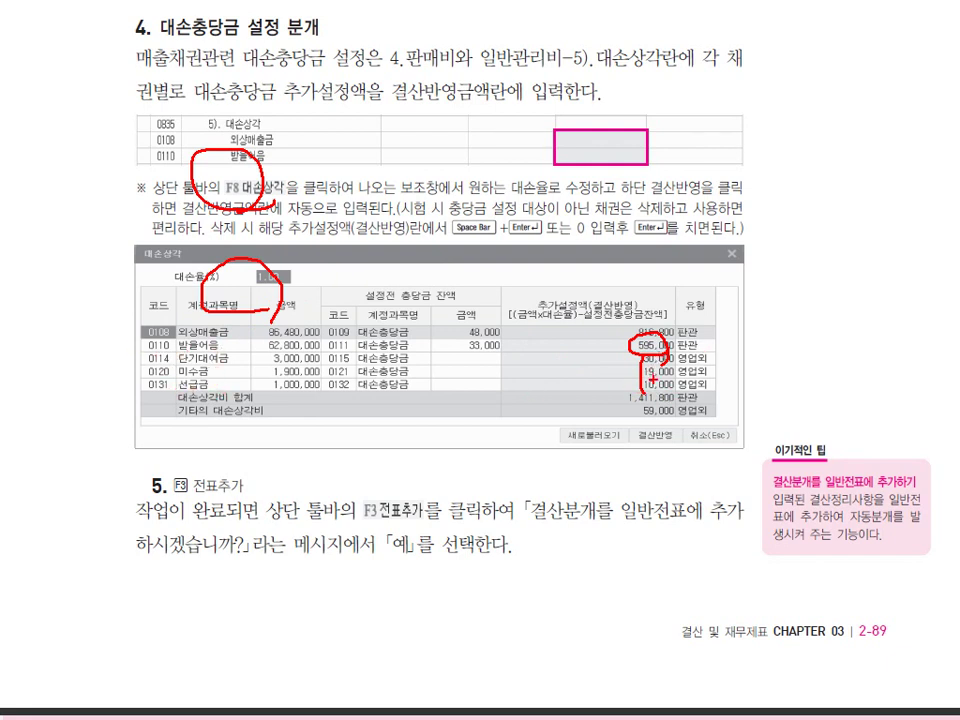
left_click_drag(470, 212, 483, 241)
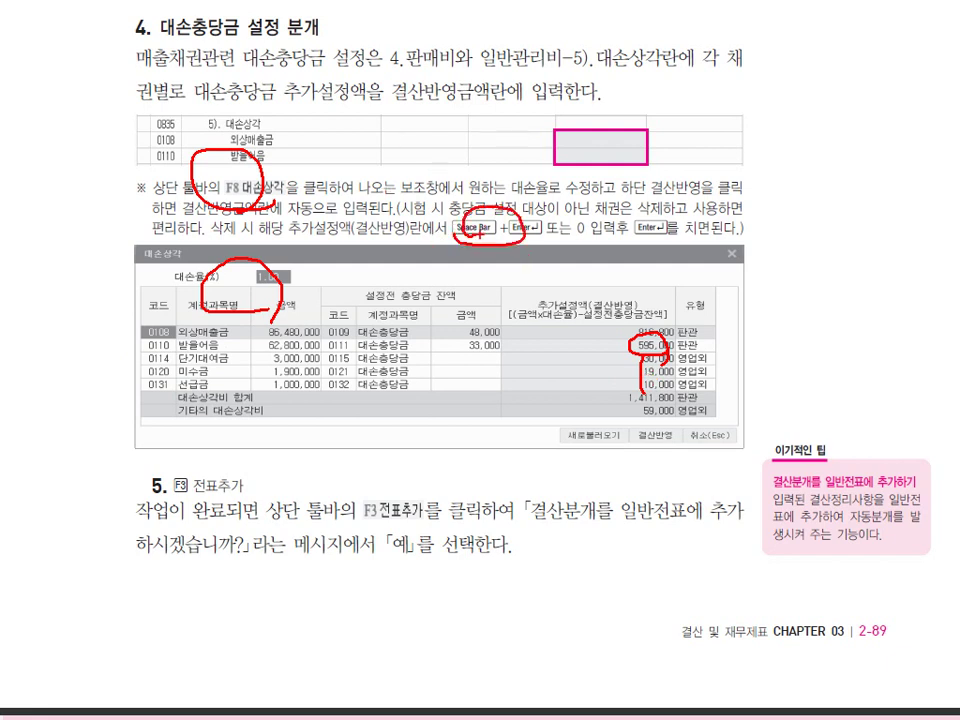
mouse_move(620, 248)
left_mouse_down()
mouse_move(600, 236)
mouse_move(588, 250)
left_mouse_up()
mouse_move(660, 214)
left_mouse_down()
mouse_move(684, 238)
mouse_move(676, 252)
left_mouse_up()
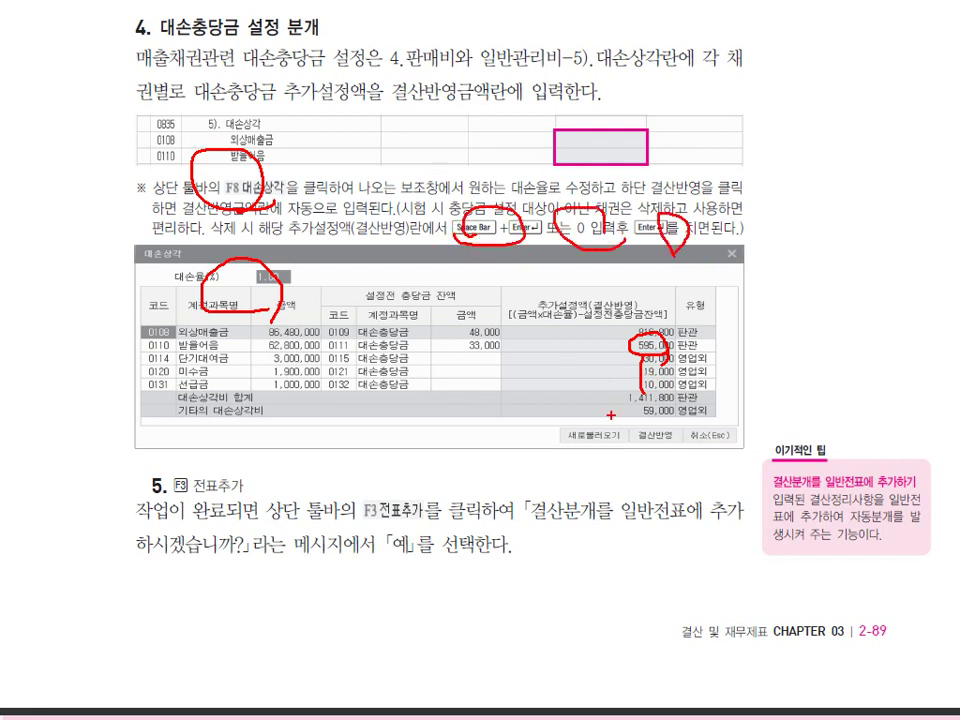
mouse_move(628, 428)
left_mouse_down()
mouse_move(640, 458)
mouse_move(666, 460)
mouse_move(698, 430)
left_mouse_up()
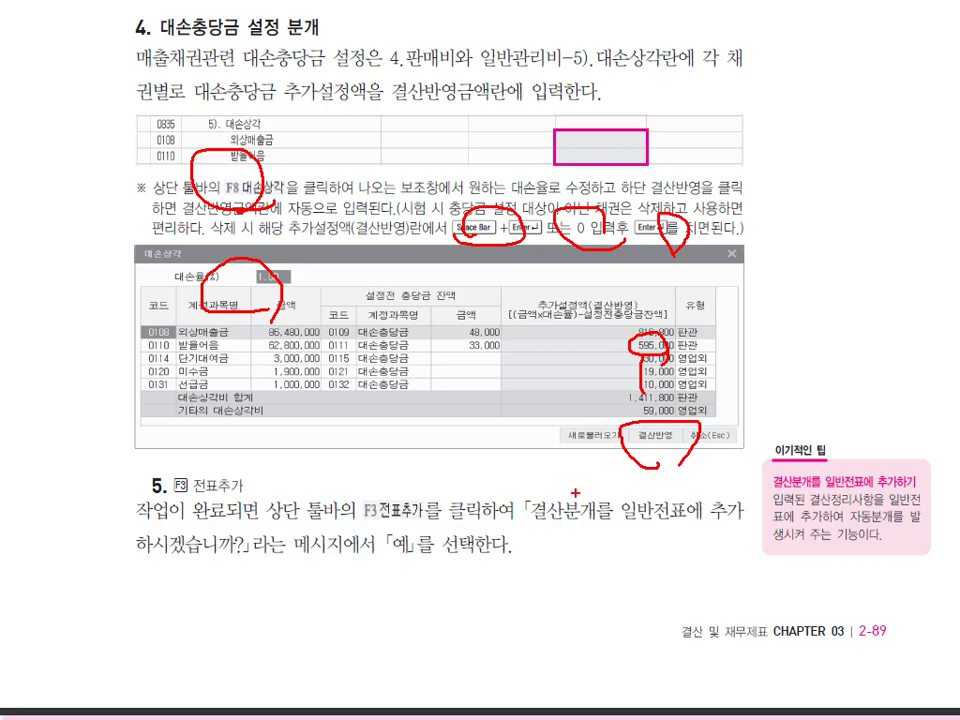
key("Escape")
Review section 5 on F3 전표추가 in the textbook, marking the passage and clearing the marks
scroll(354, 476, "down", 3)
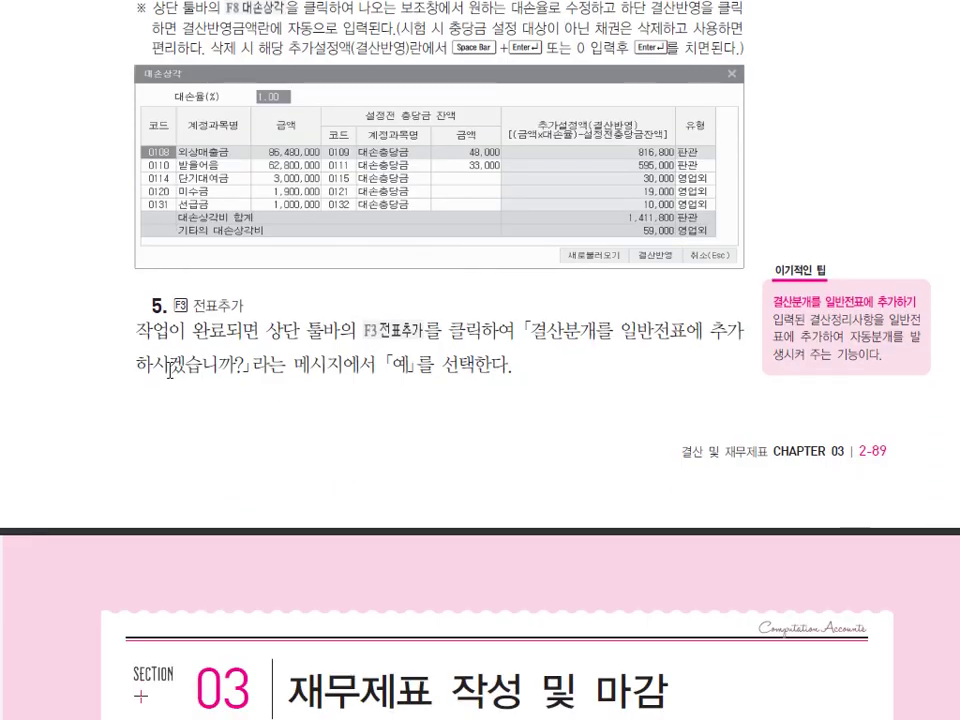
mouse_move(212, 247)
left_mouse_down()
mouse_move(160, 318)
mouse_move(175, 245)
left_mouse_up()
left_click_drag(262, 259, 260, 324)
key("Escape")
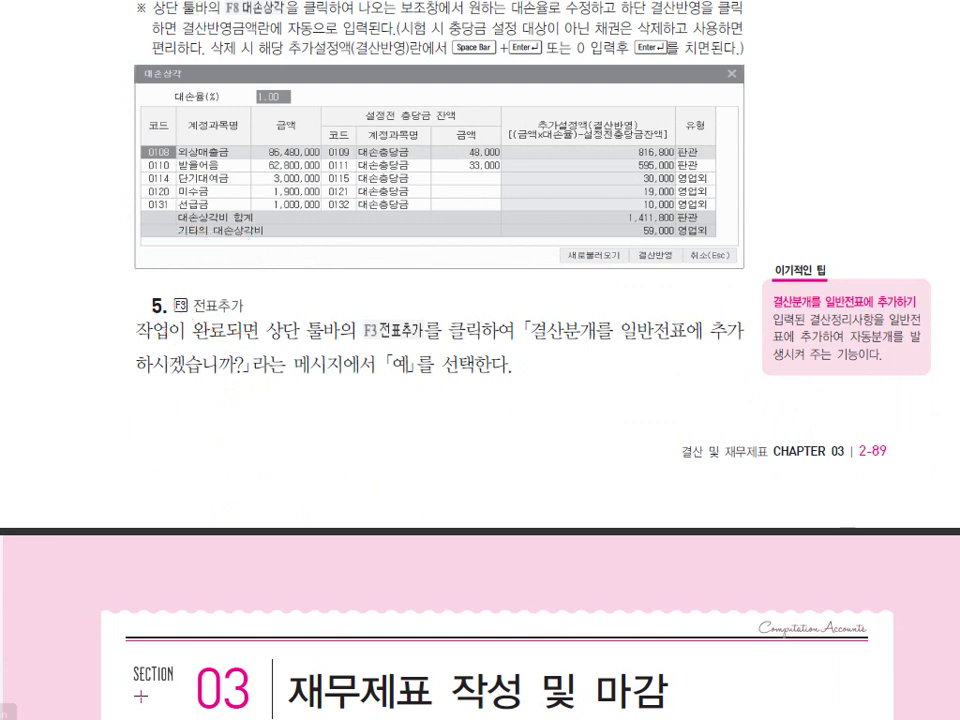
Switch back to KcLep and open 손익계산서 for 2018년 12월
left_click(200, 716)
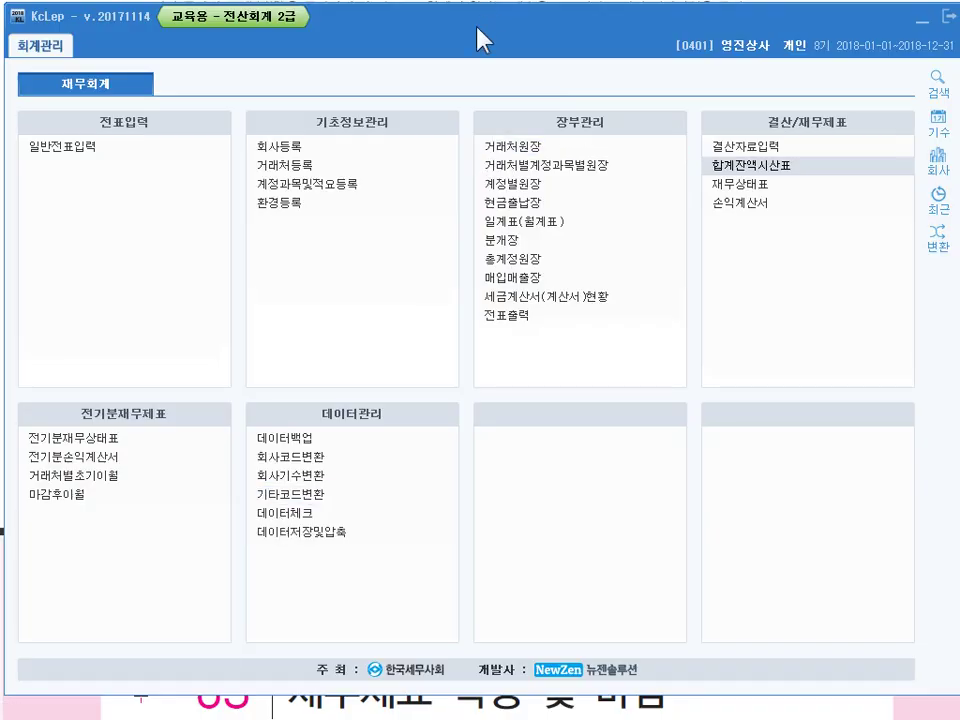
left_click_drag(470, 22, 469, 22)
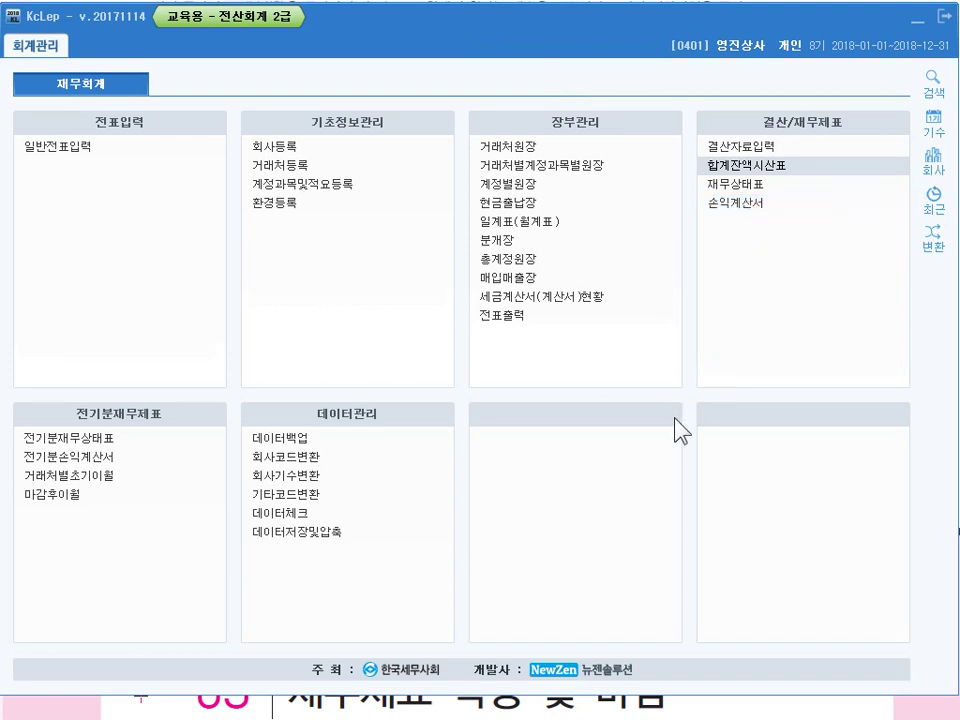
key("Down")
key("Down")
key("Return")
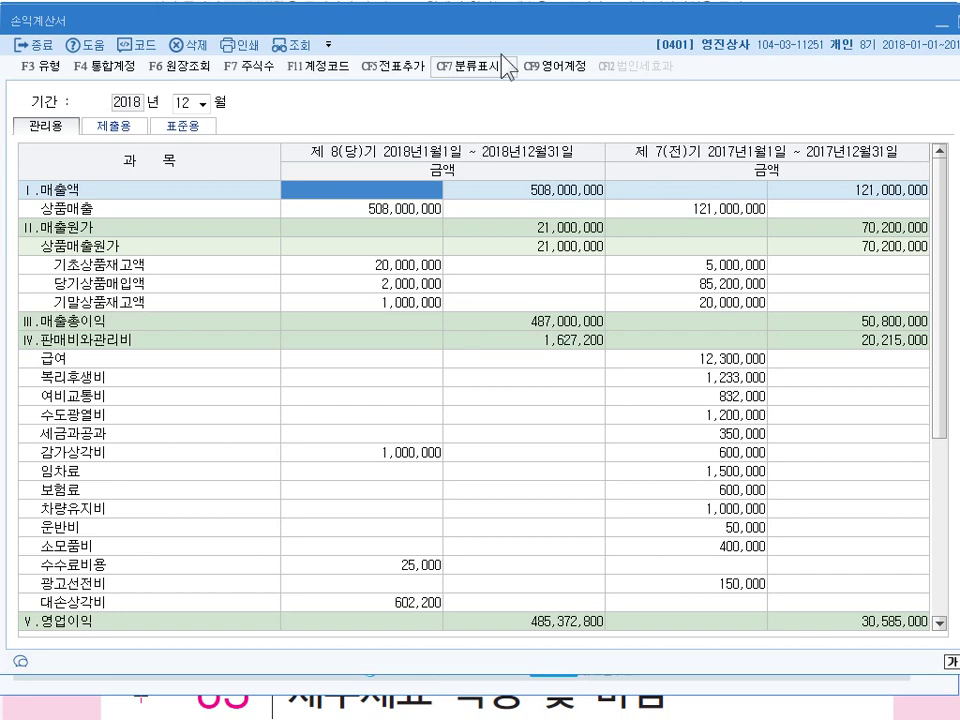
left_click_drag(491, 30, 483, 18)
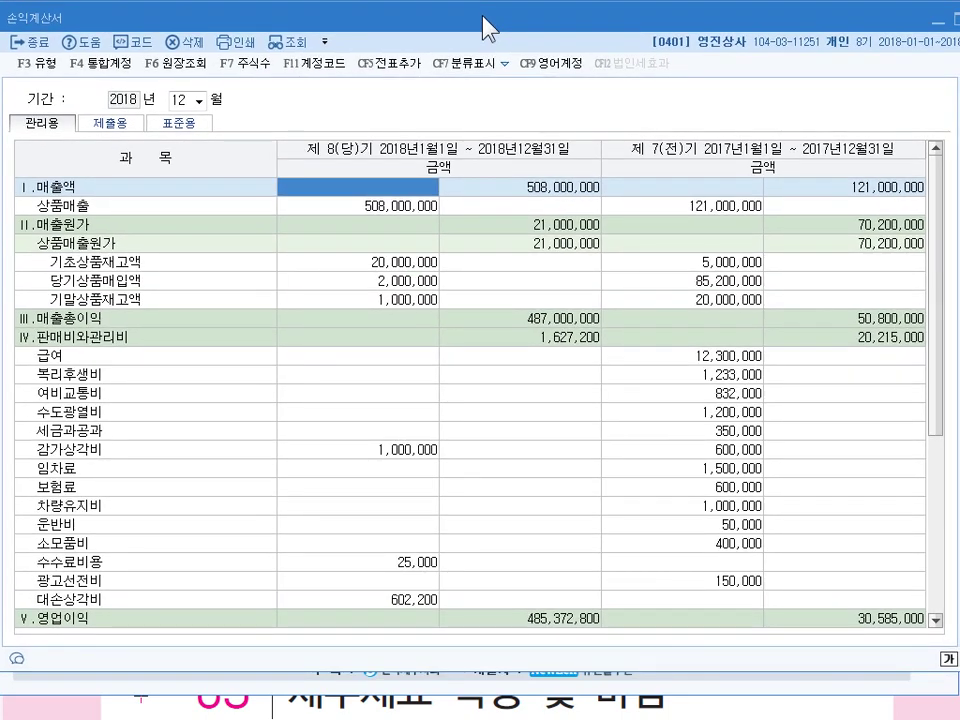
Add the 손익계산서 closing entries to 일반전표 with 전표추가, acknowledge the message and close the statement
left_click(392, 70)
left_click_drag(508, 336, 489, 182)
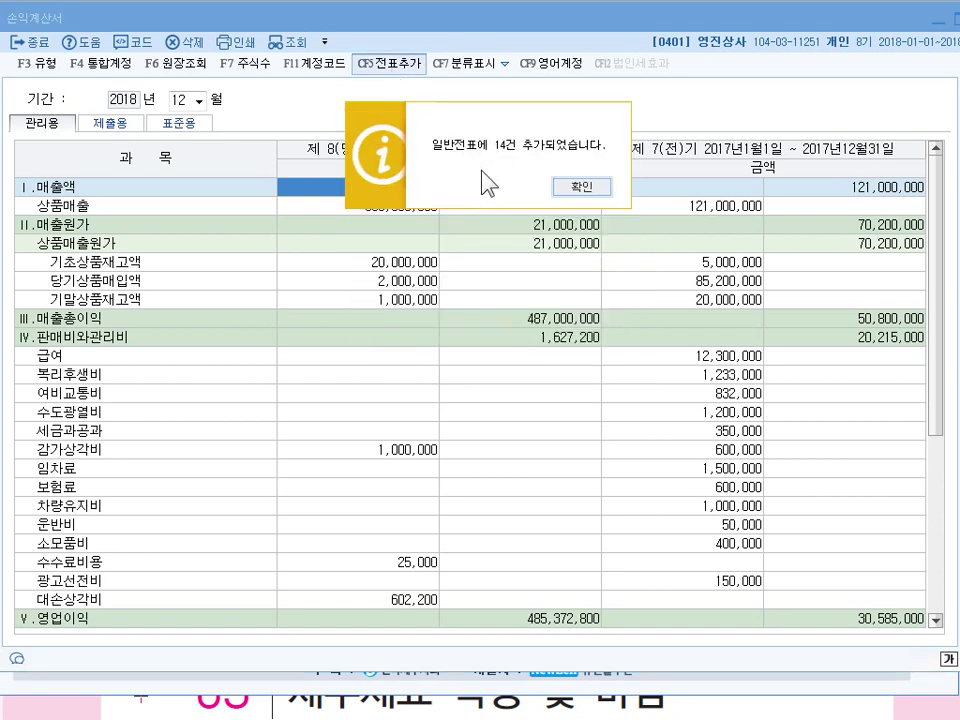
left_click(565, 187)
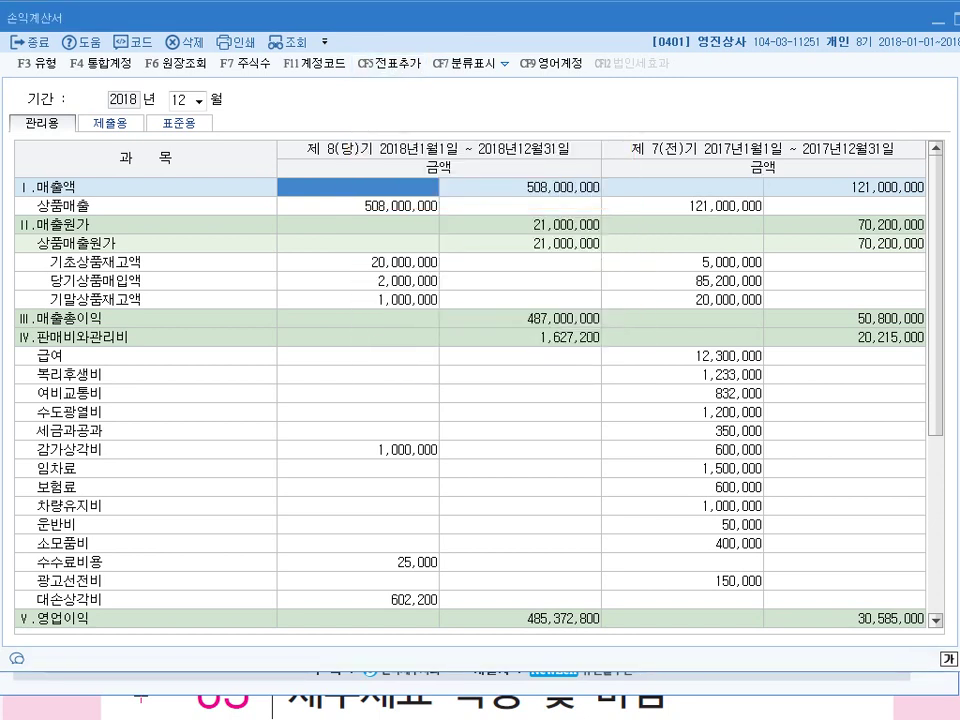
key("Escape")
Open 일반전표입력 for 2018년 12월 31일 and look through the added 손익 transfer entries
left_click(57, 155)
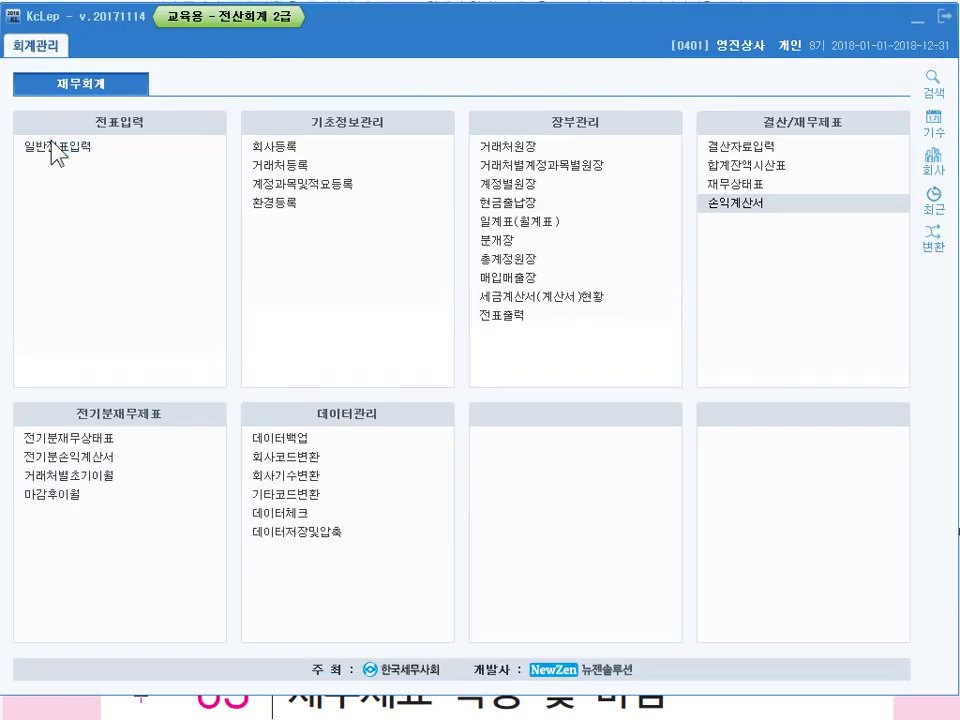
left_click(52, 150)
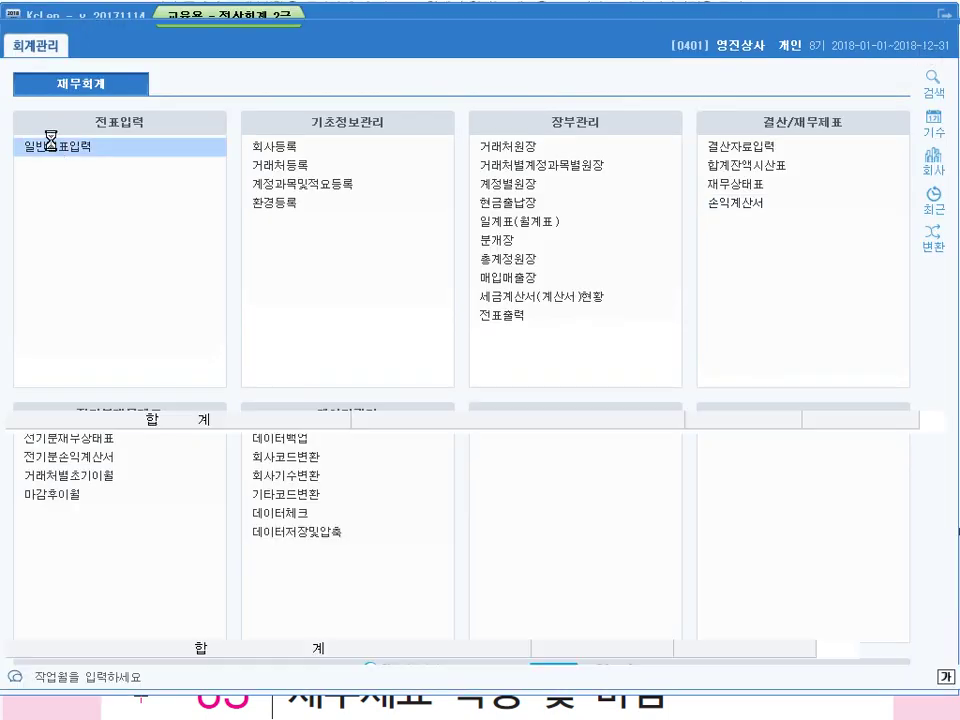
type("31")
key("Return")
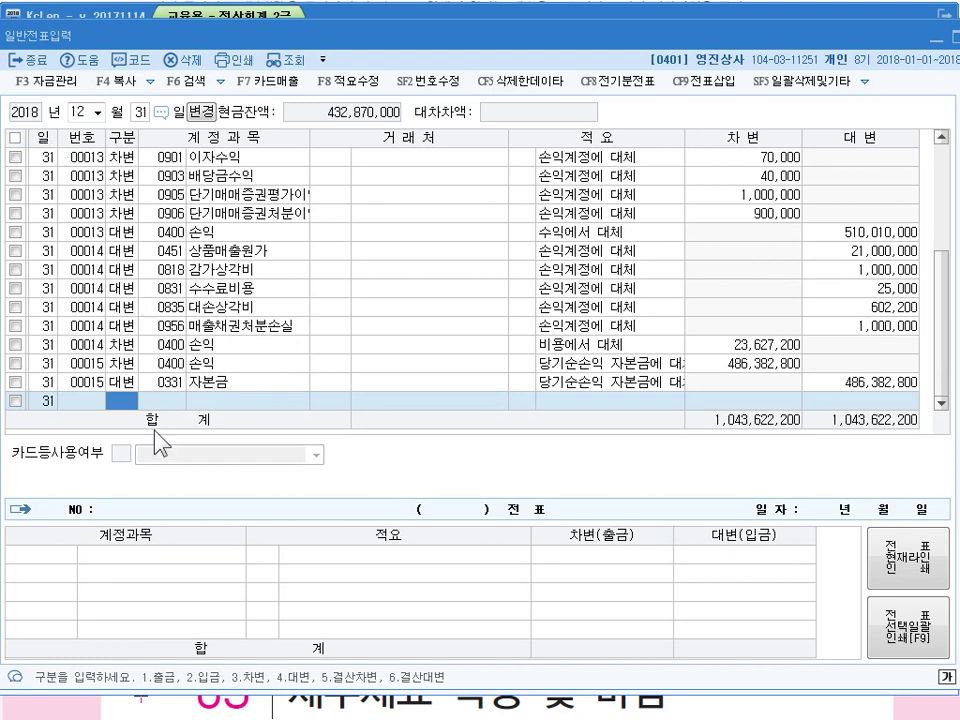
scroll(357, 398, "up", 2)
scroll(182, 214, "down", 3)
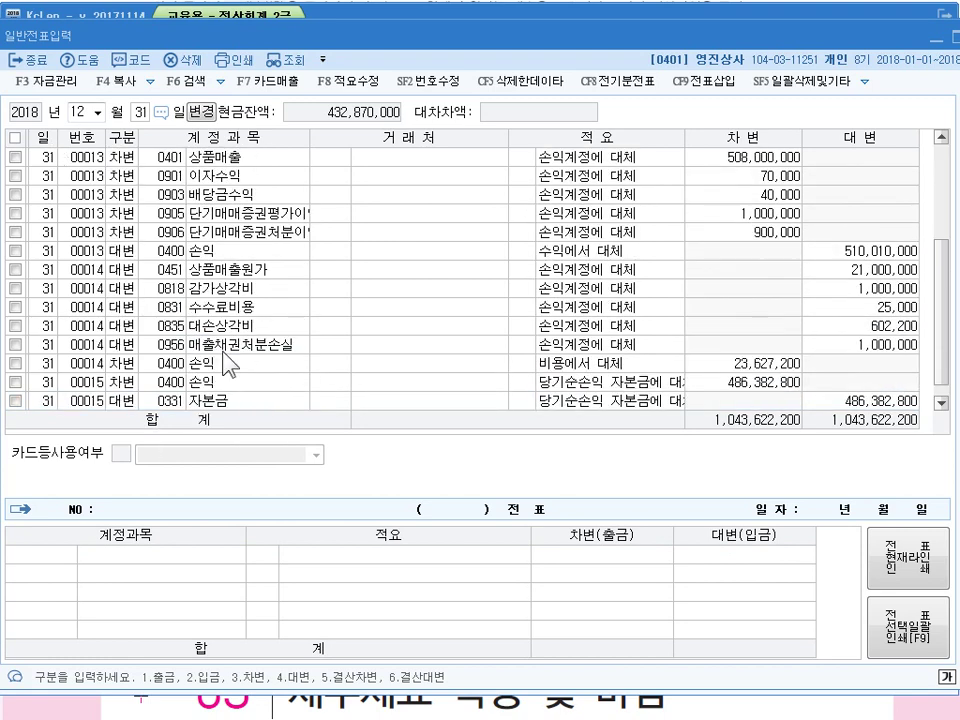
Examine the 손익 lines of vouchers 00013 and 00015, including the 자본금 transfer, and close 일반전표입력
left_click(175, 251)
scroll(160, 275, "down", 1)
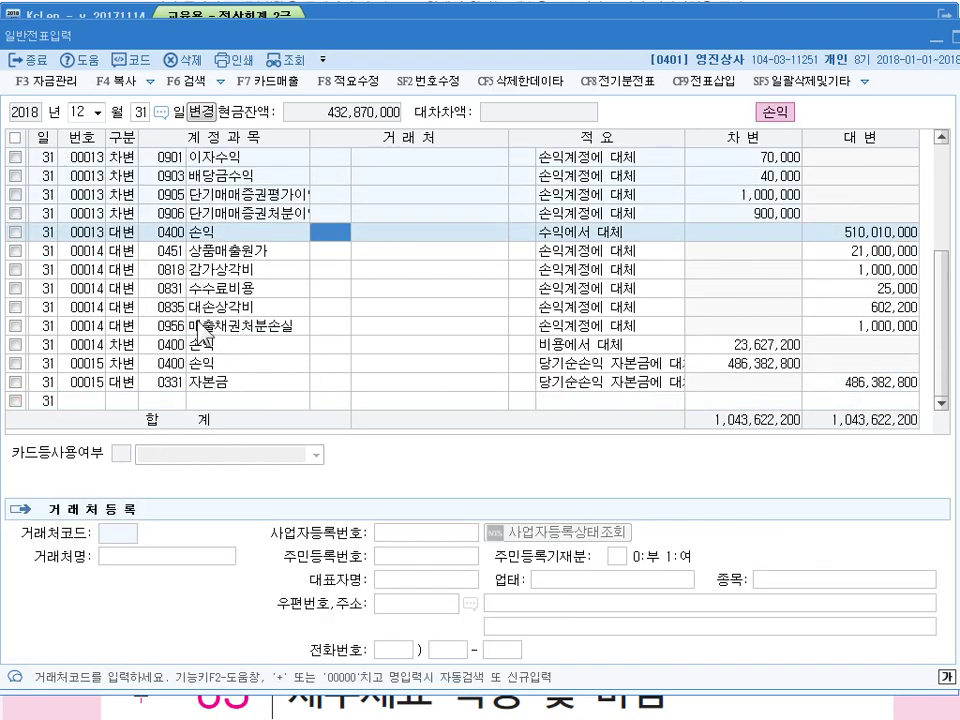
left_click(158, 365)
key("Return")
key("Return")
key("Return")
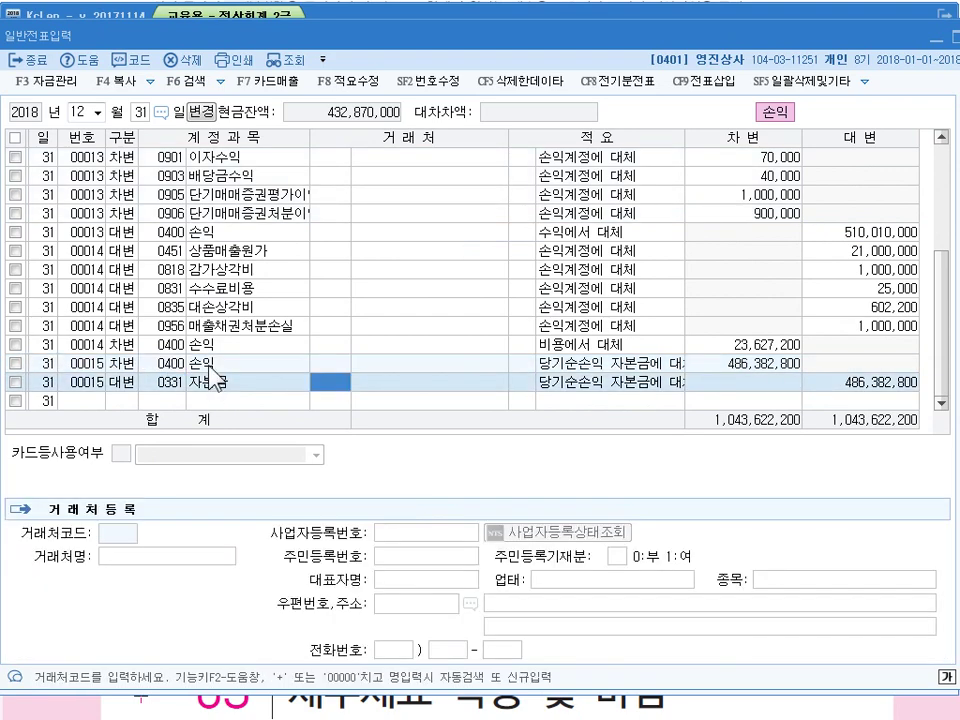
left_click(212, 379)
left_click(213, 369)
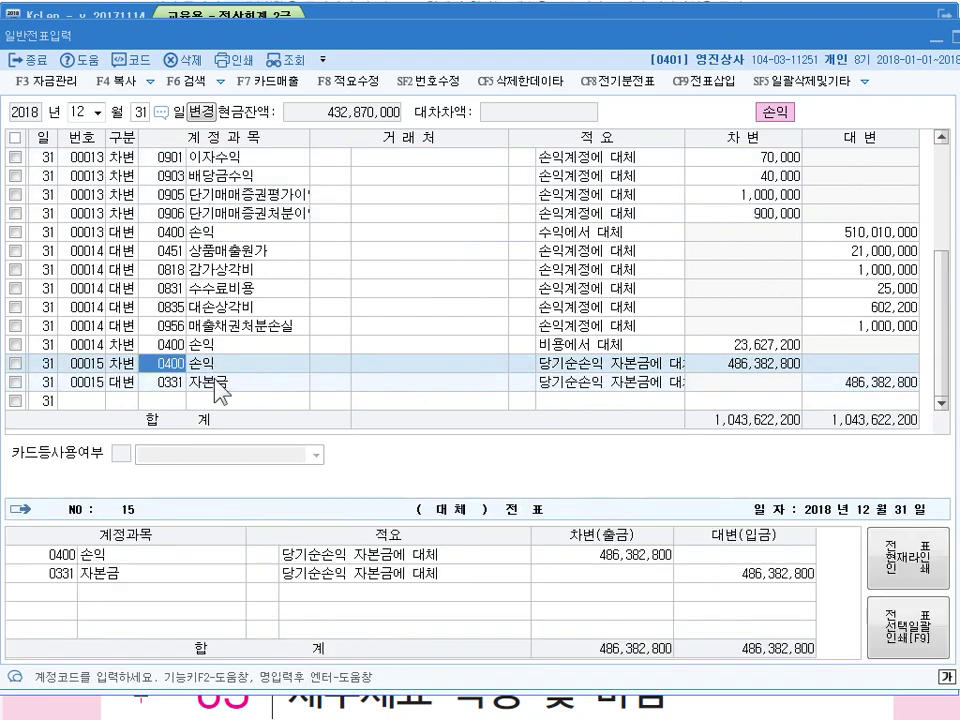
left_click(213, 379)
left_click(215, 369)
left_click(215, 380)
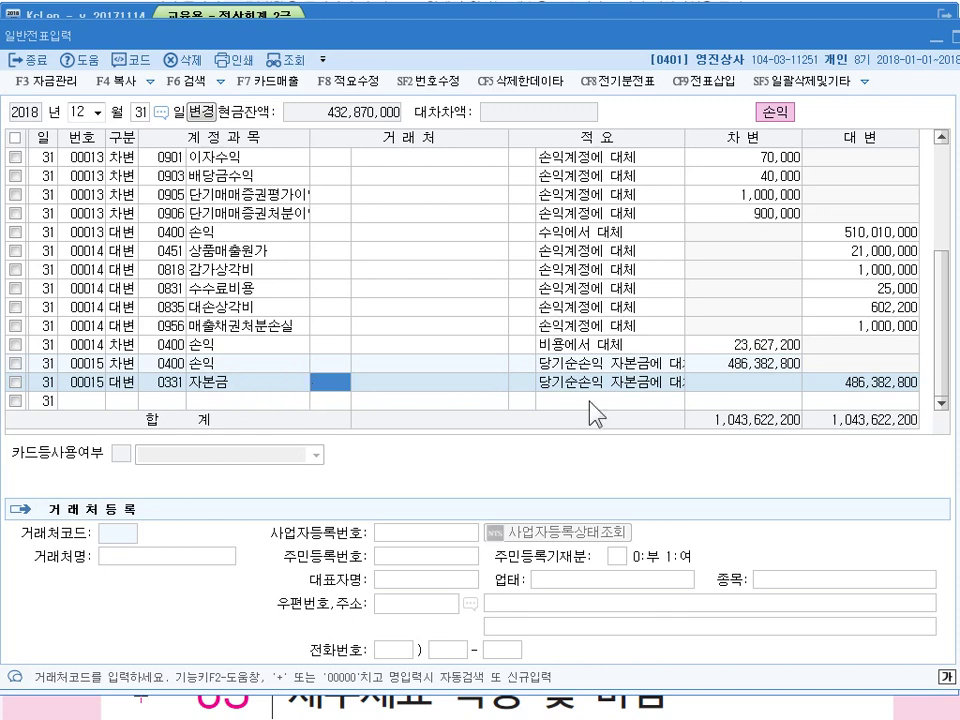
key("Escape")
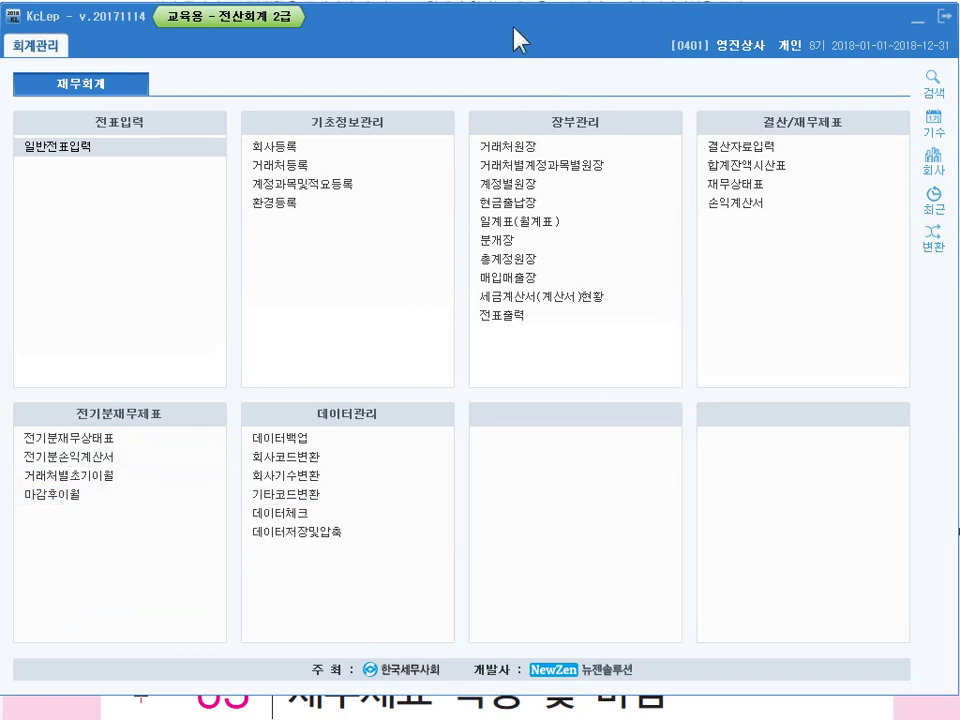
View 재무상태표 for 2018년 12월 and close it
left_click_drag(515, 38, 519, 40)
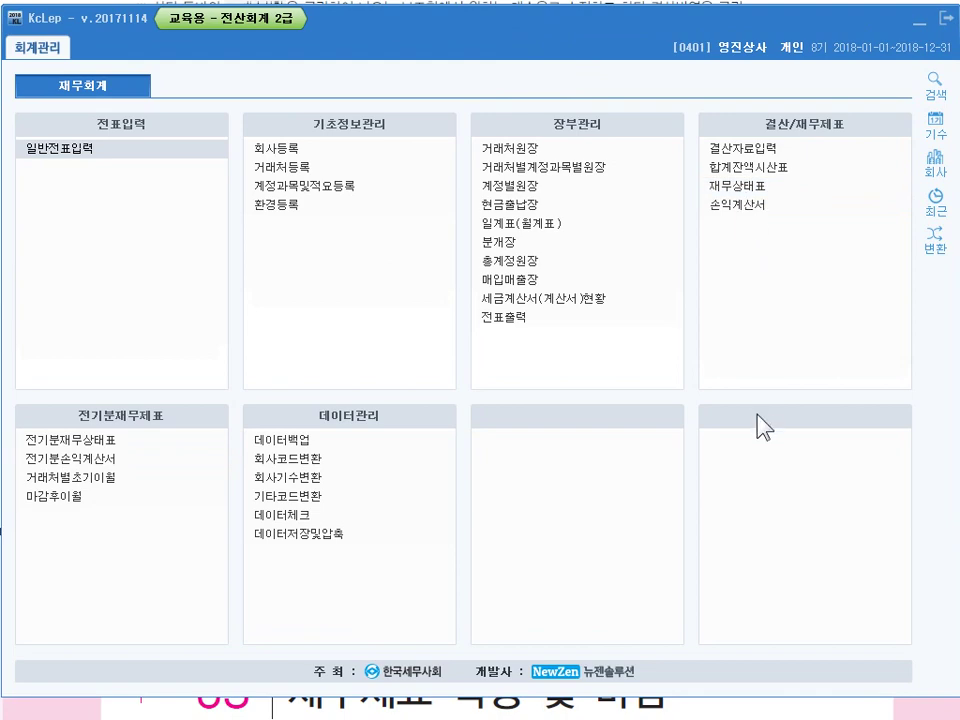
type("1")
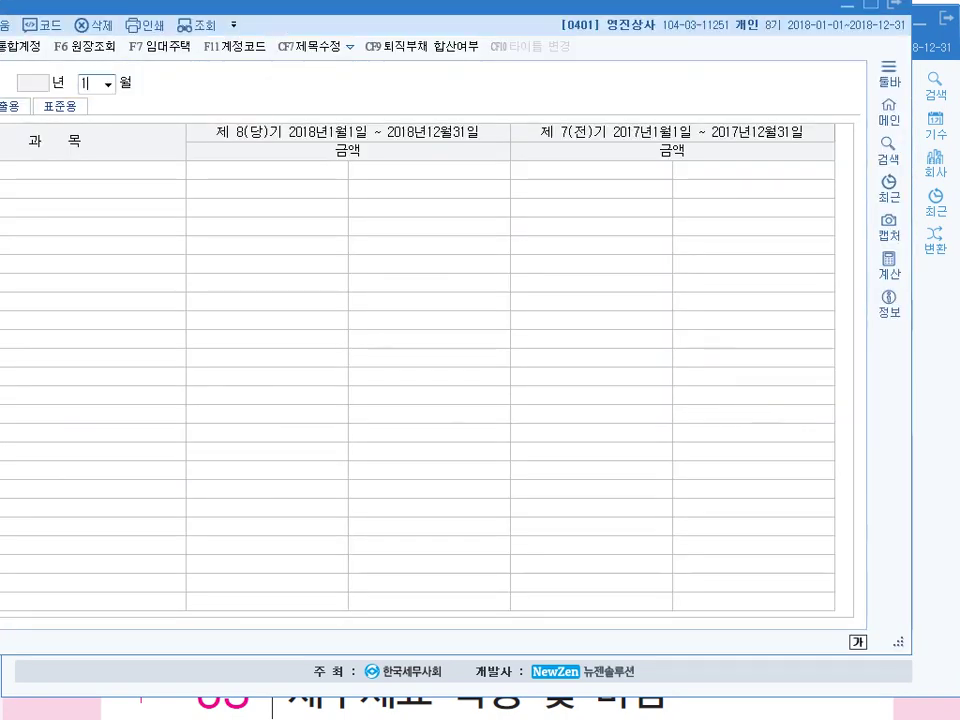
type("2")
key("Return")
left_click_drag(528, 13, 608, 33)
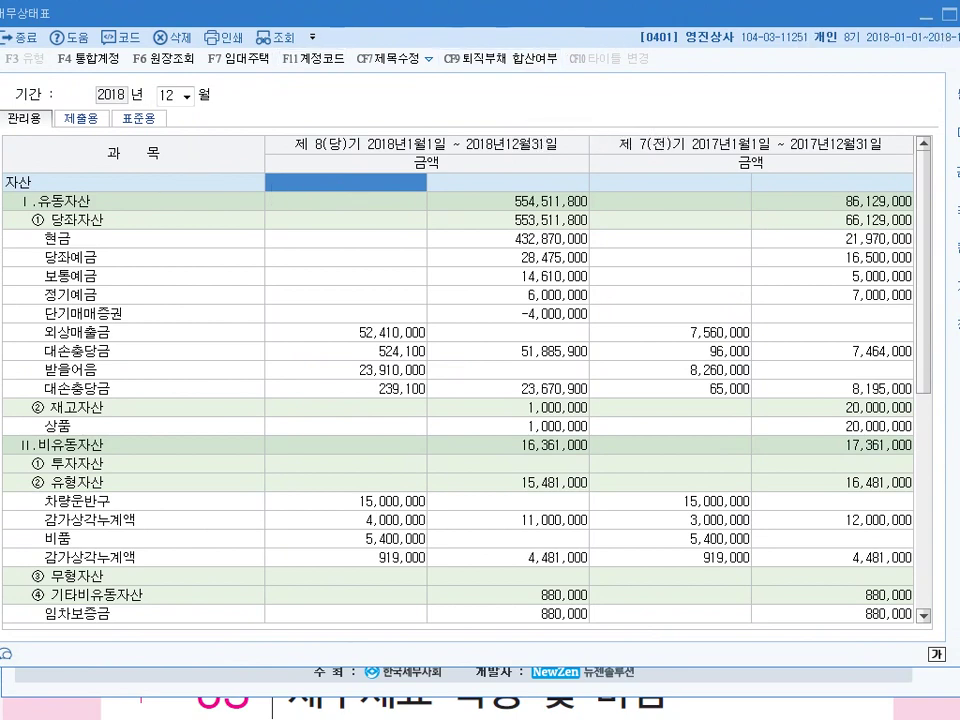
key("Escape")
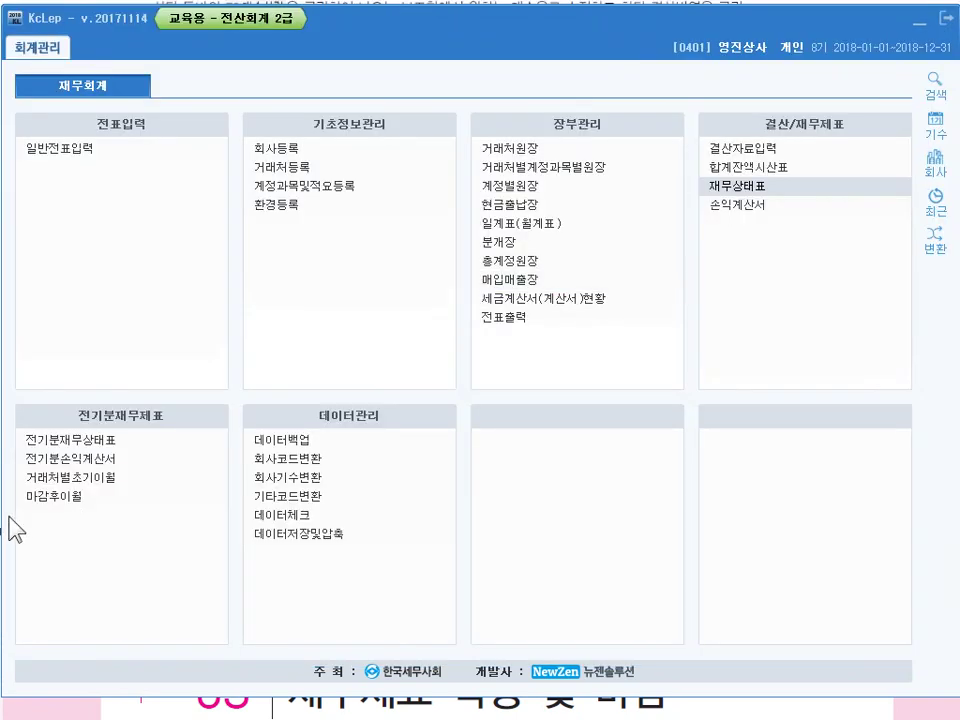
Open 마감후이월, run 마감실행 to carry 제 8기 over to 제 9기, acknowledge completion and close the window
left_click(207, 576)
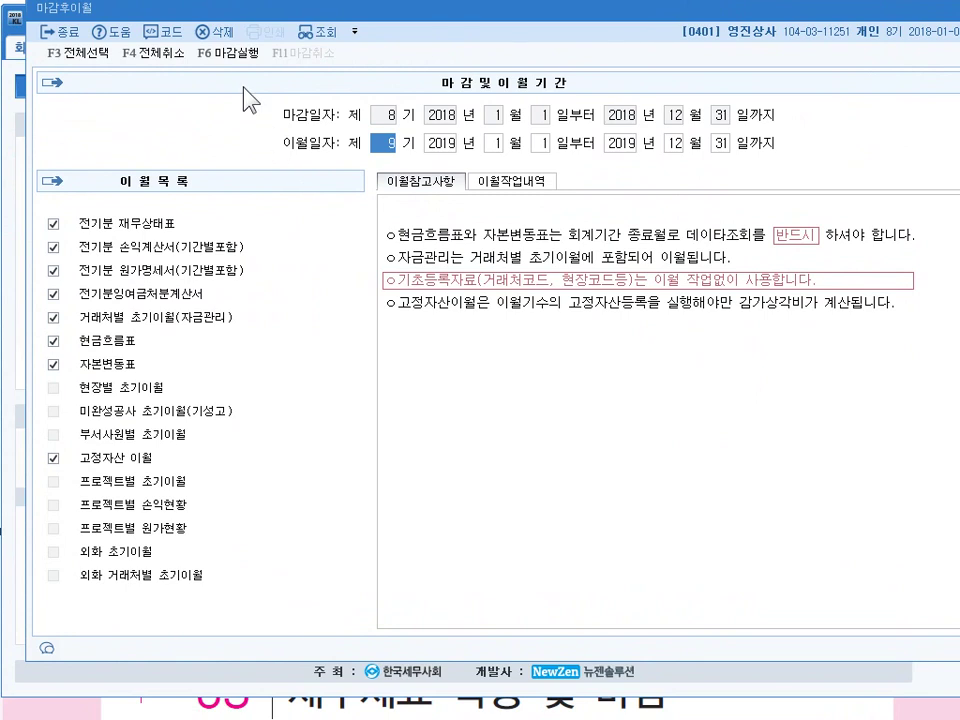
mouse_move(205, 45)
left_mouse_down()
mouse_move(225, 88)
mouse_move(268, 100)
left_mouse_up()
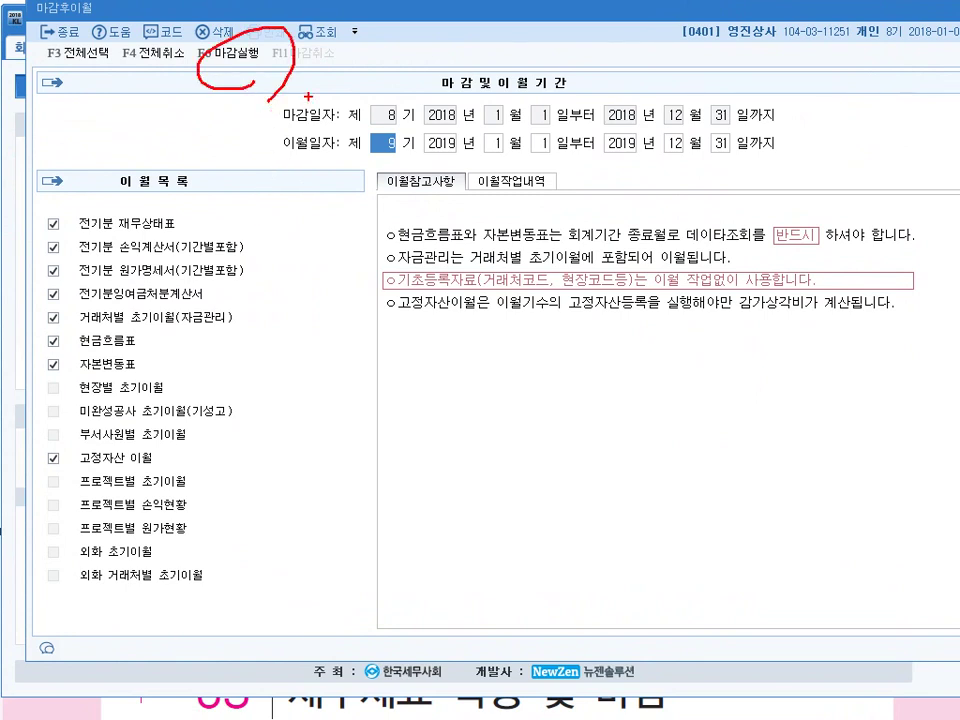
key("Escape")
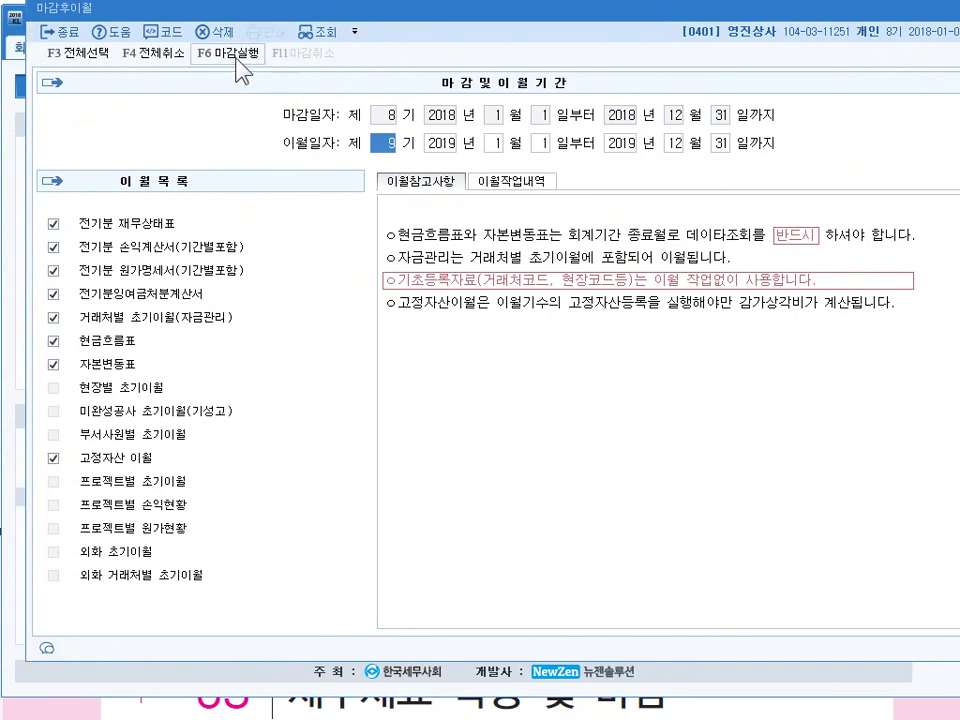
left_click(228, 52)
left_click(651, 385)
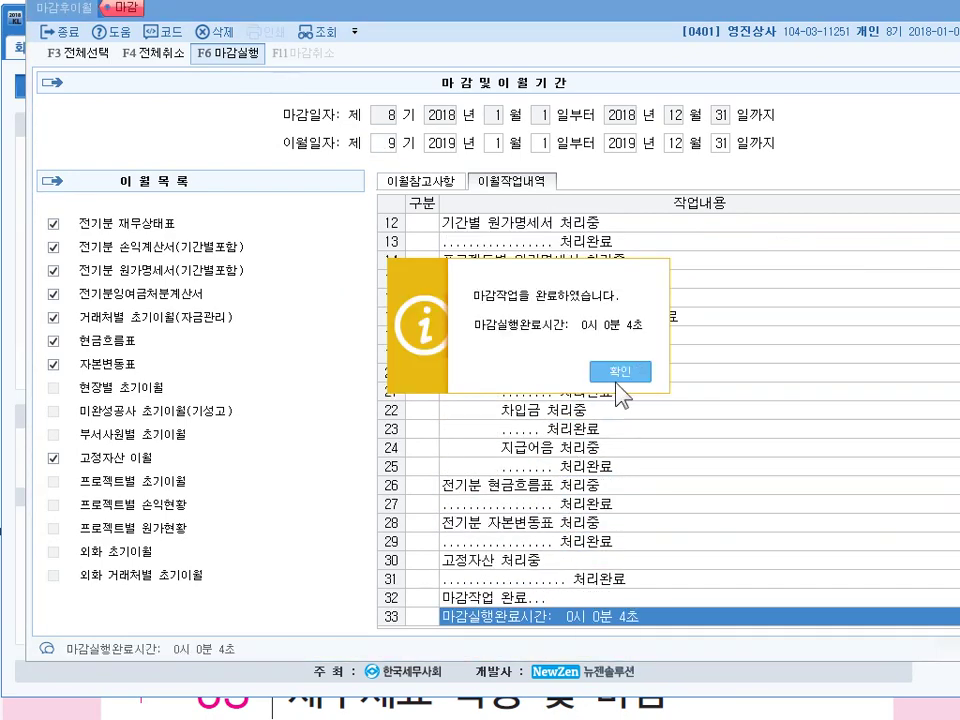
left_click(596, 374)
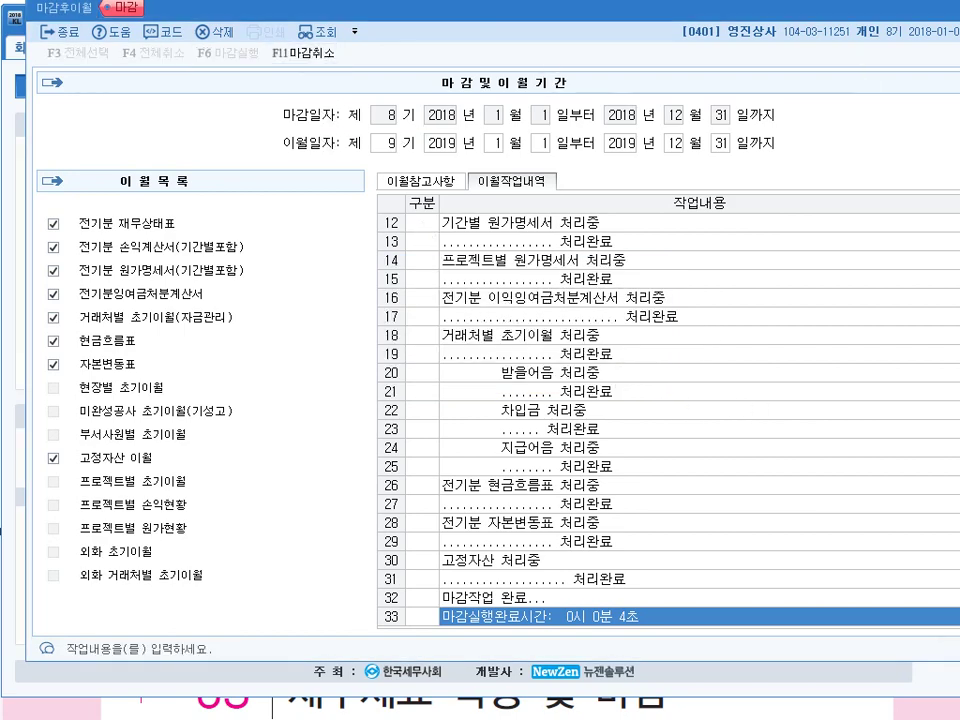
left_click(957, 8)
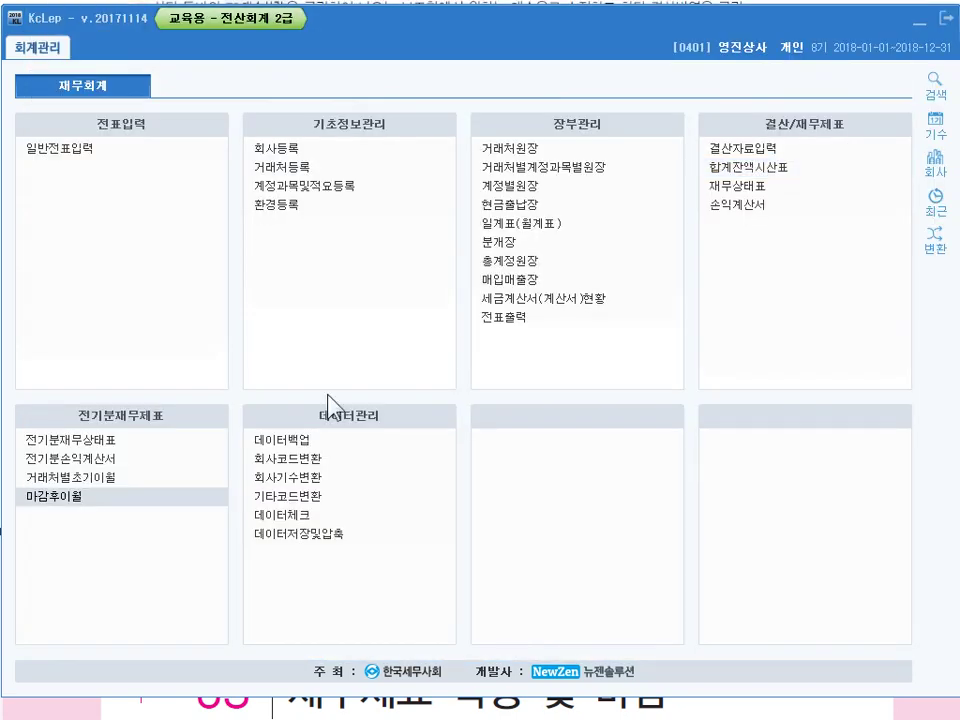
Change the 회계연도 of company 0401 in 회사등록 to 제 9기, year 2019, and close the window
left_click(292, 212)
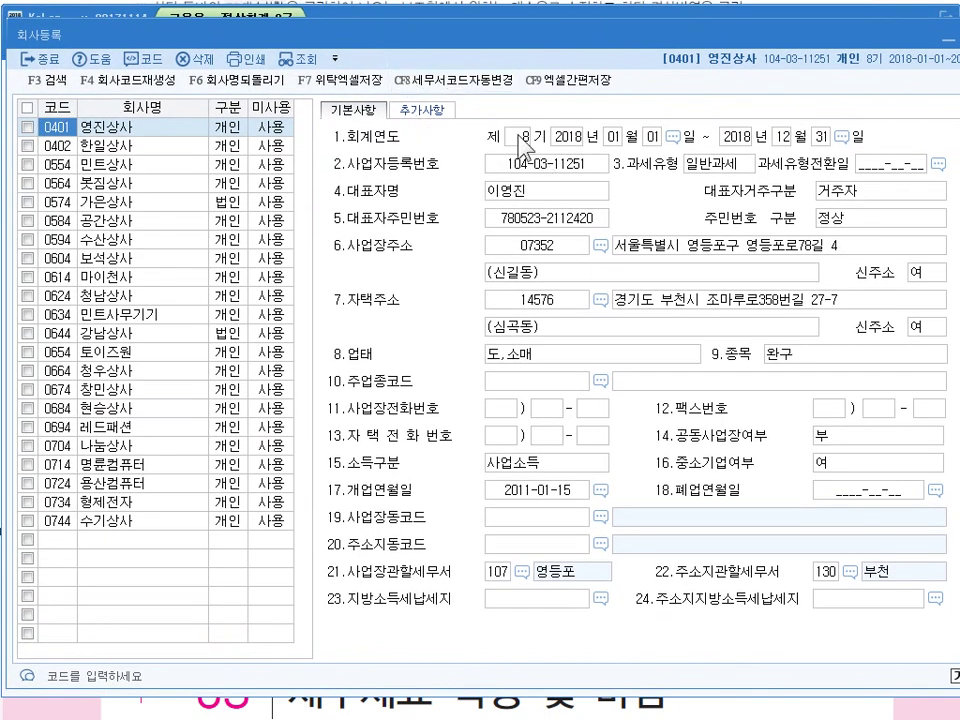
left_click(522, 137)
type("9")
key("Return")
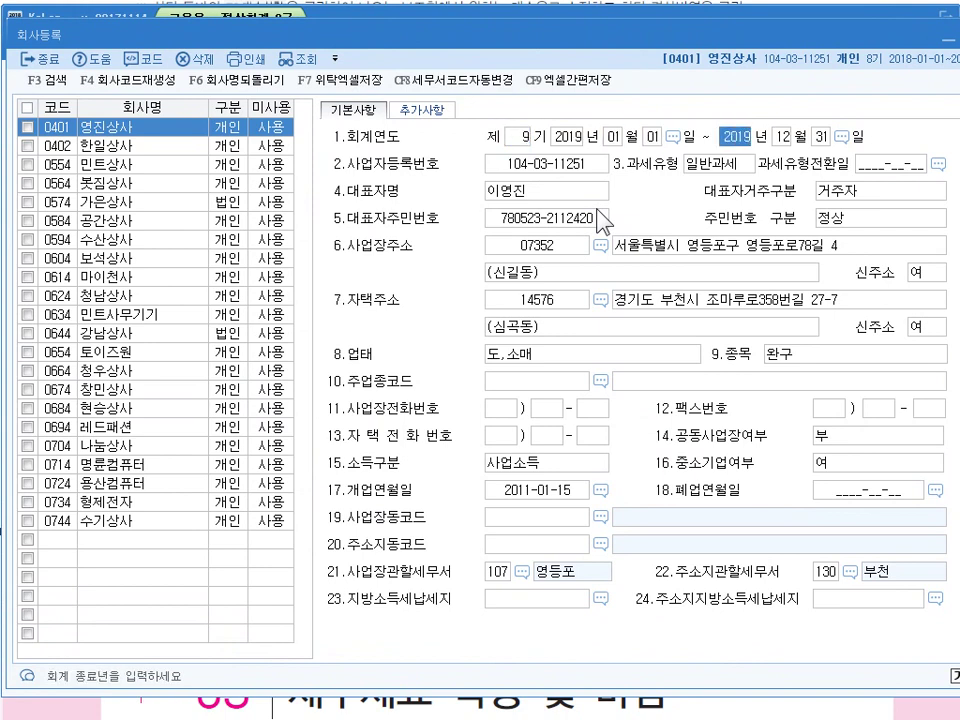
key("Escape")
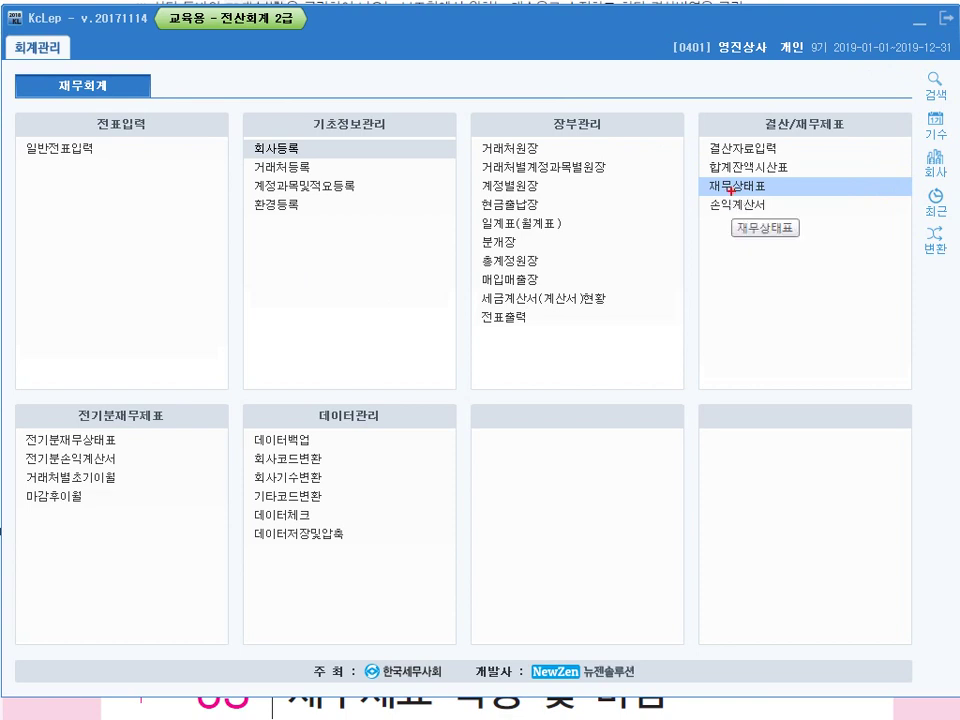
mouse_move(707, 180)
left_mouse_down()
mouse_move(392, 287)
mouse_move(186, 392)
mouse_move(118, 443)
mouse_move(130, 437)
left_mouse_up()
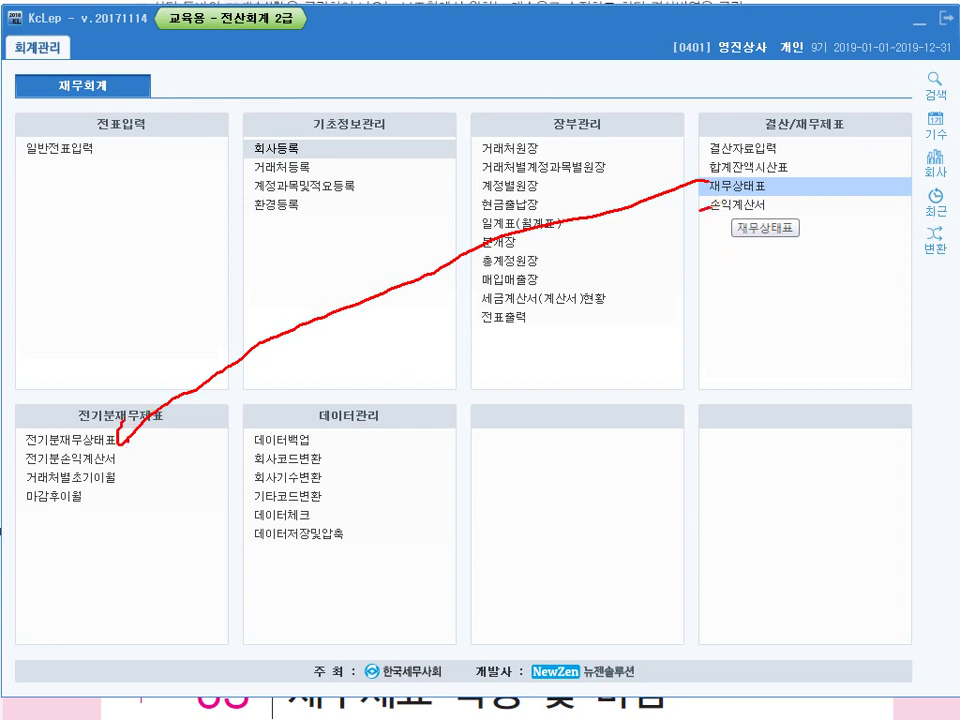
mouse_move(710, 207)
left_mouse_down()
mouse_move(392, 328)
mouse_move(300, 376)
left_mouse_up()
mouse_move(193, 430)
left_mouse_down()
mouse_move(119, 452)
mouse_move(134, 468)
left_mouse_up()
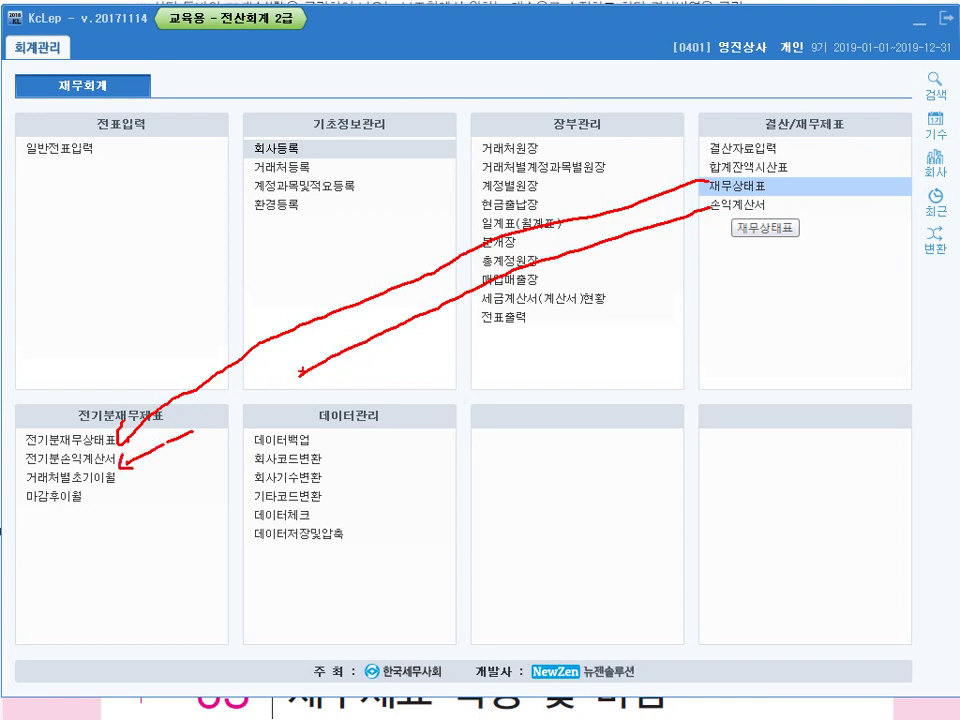
left_click_drag(297, 378, 200, 428)
mouse_move(72, 406)
left_mouse_down()
mouse_move(95, 460)
mouse_move(90, 490)
left_mouse_up()
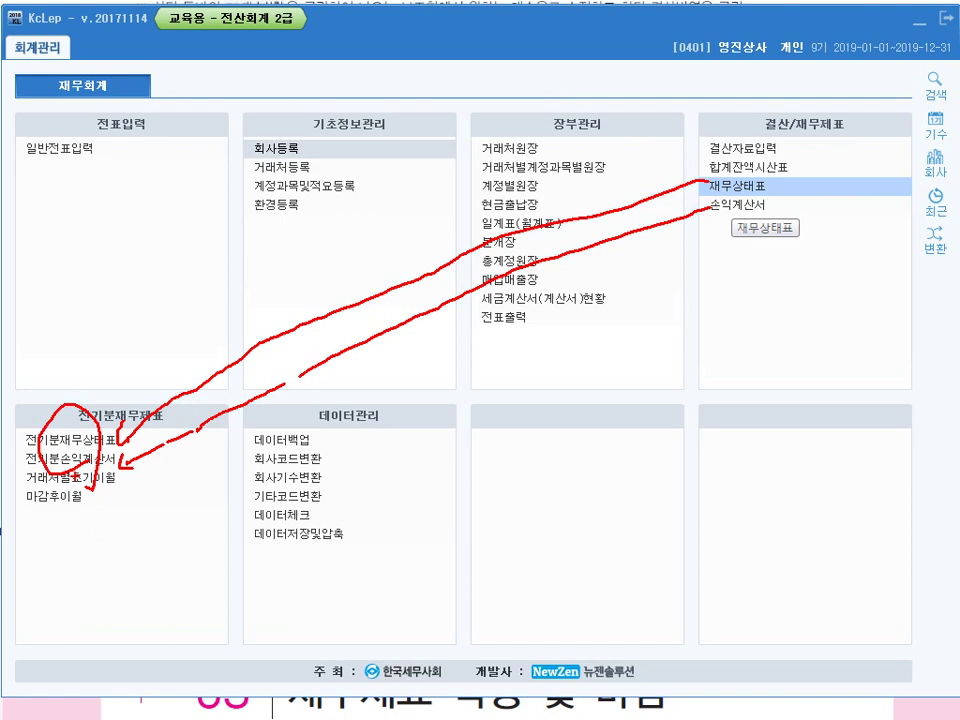
key("Escape")
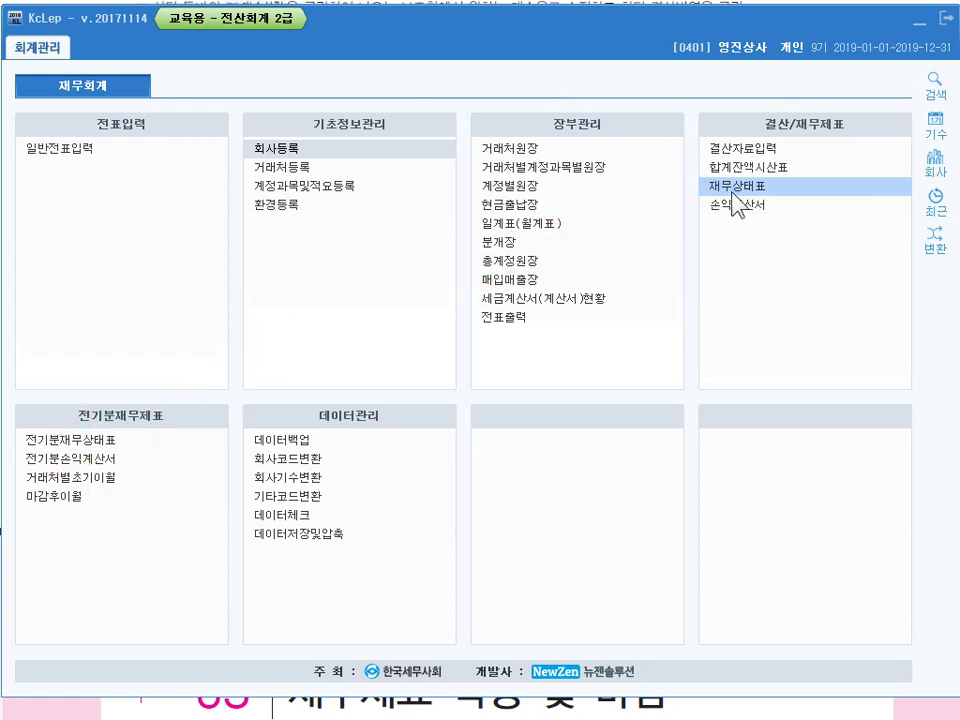
Open 전기분재무상태표 for 제 9기, review the balances carried forward, and close it
left_click(77, 443)
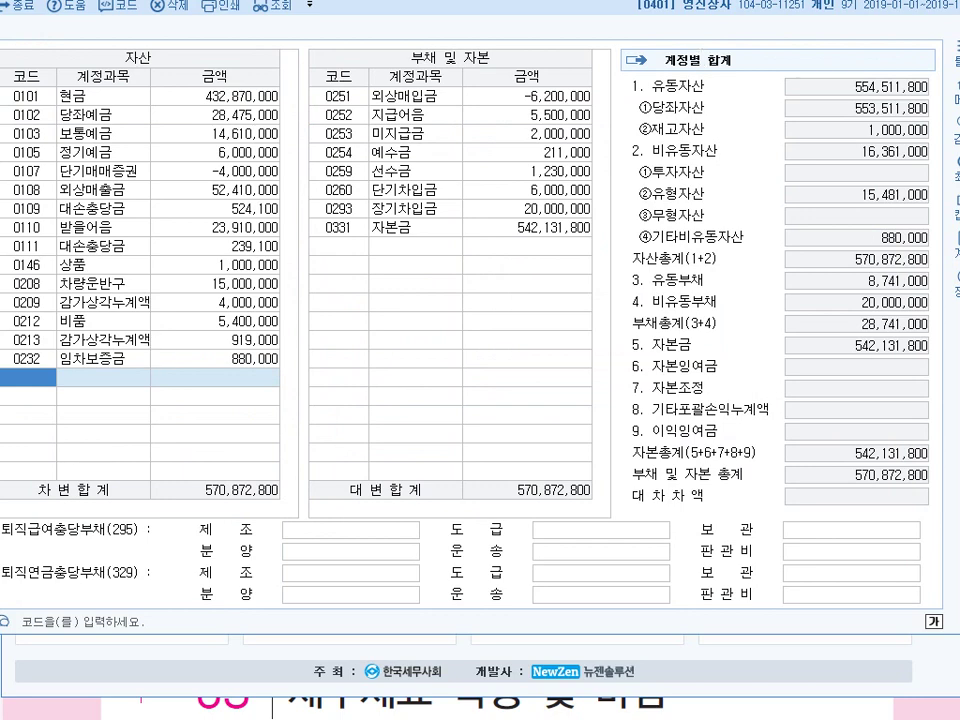
left_click_drag(832, 0, 820, 21)
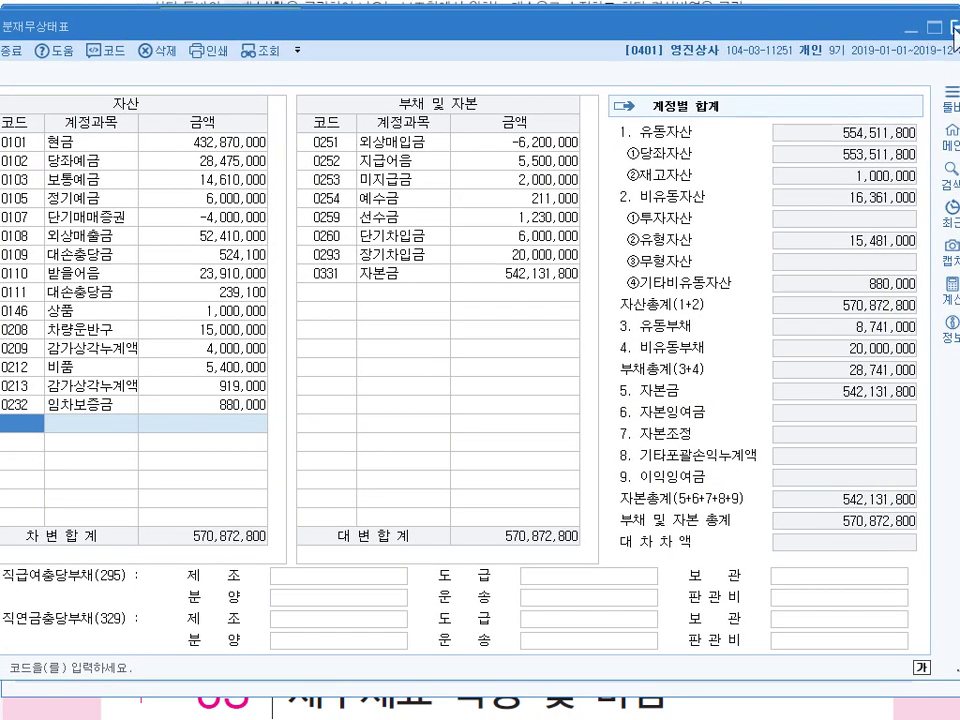
key("Escape")
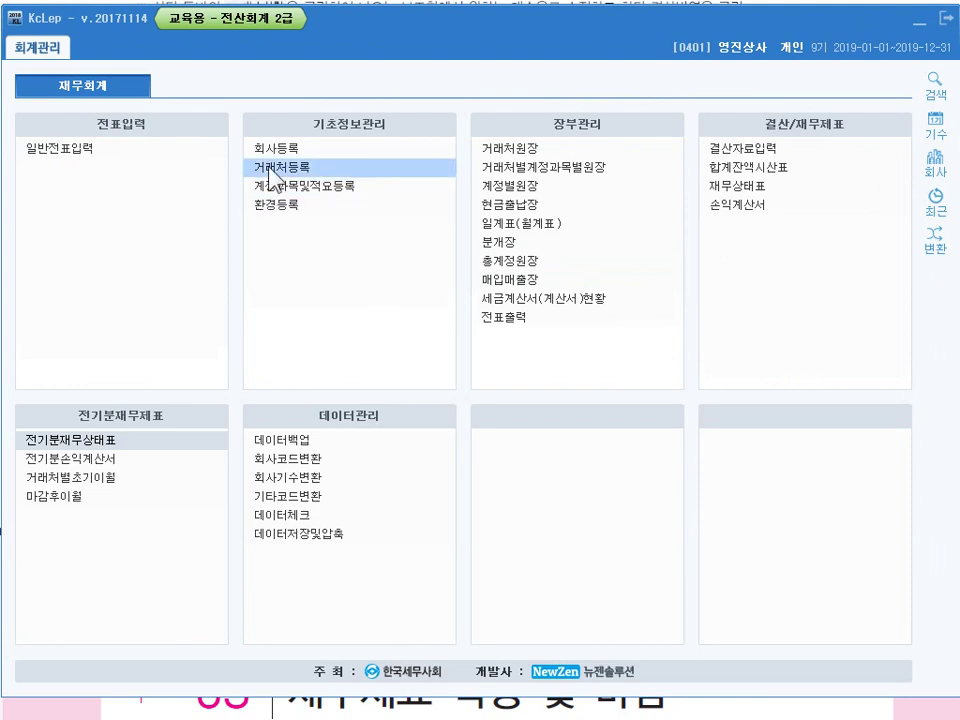
Set the 회계연도 of company 0401 in 회사등록 back to 제 8기, year 2018, and close the window
double_click(349, 318)
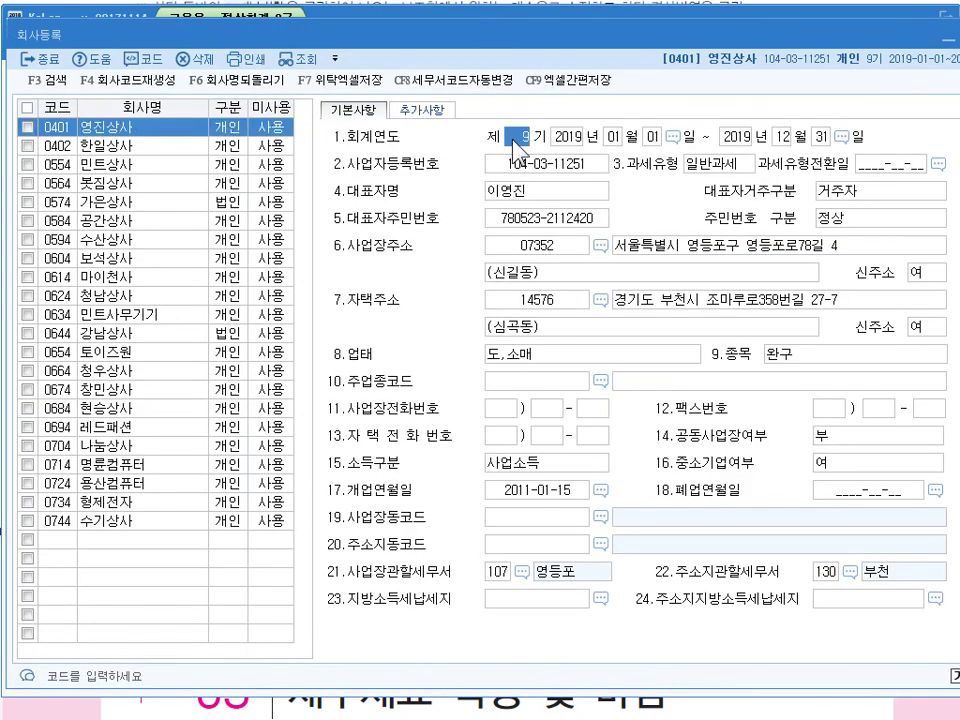
type("8")
key("Return")
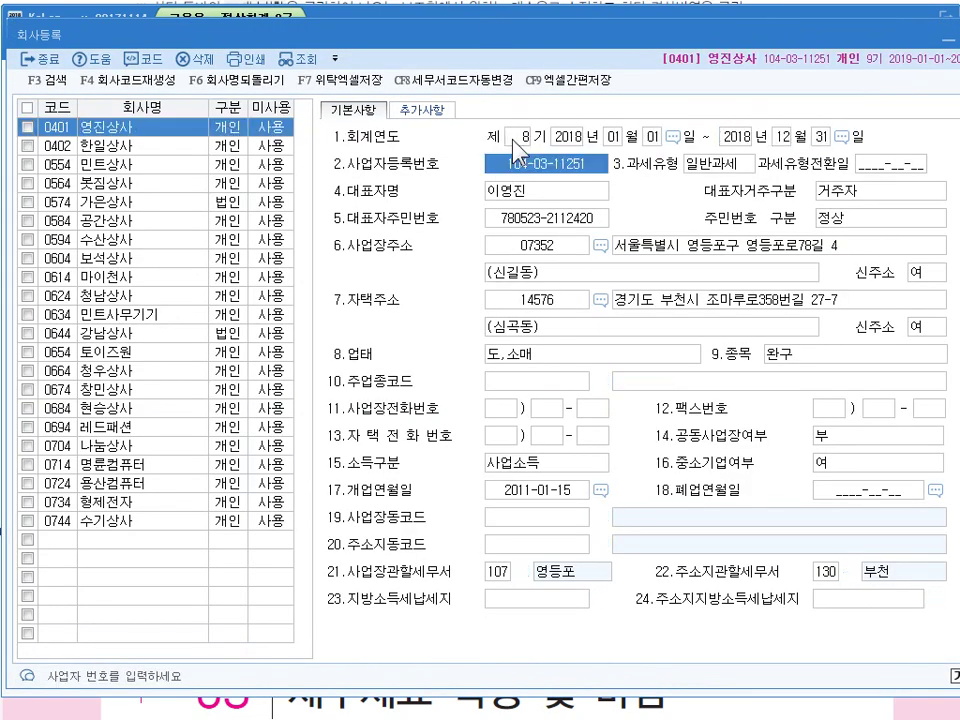
key("Escape")
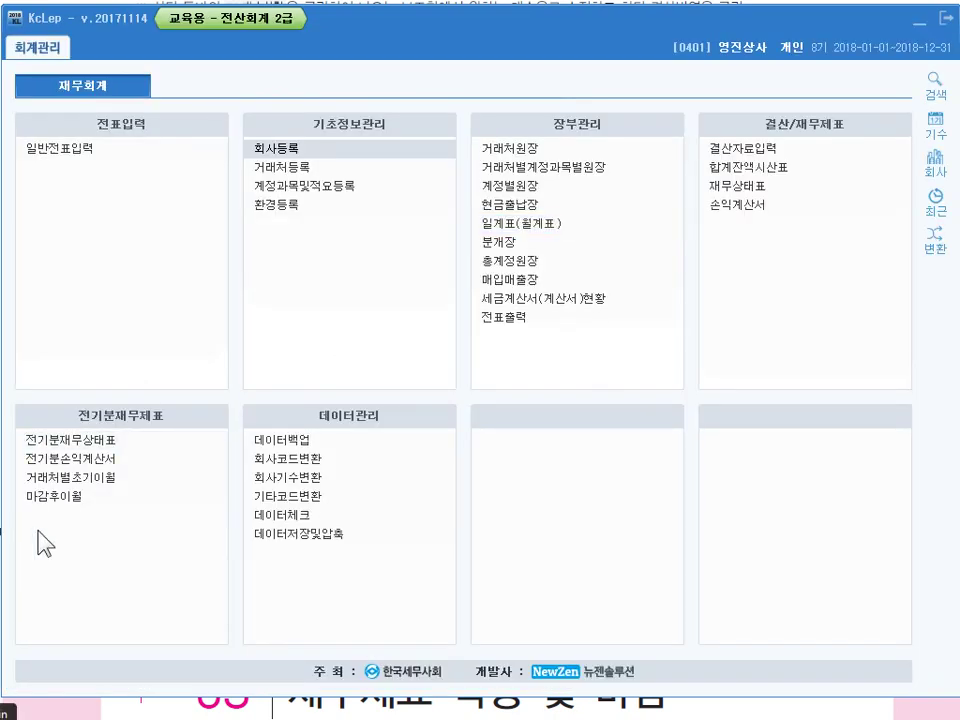
Cancel the 제 8기 closing with 마감취소 in 마감후이월 and close the window
left_click(88, 496)
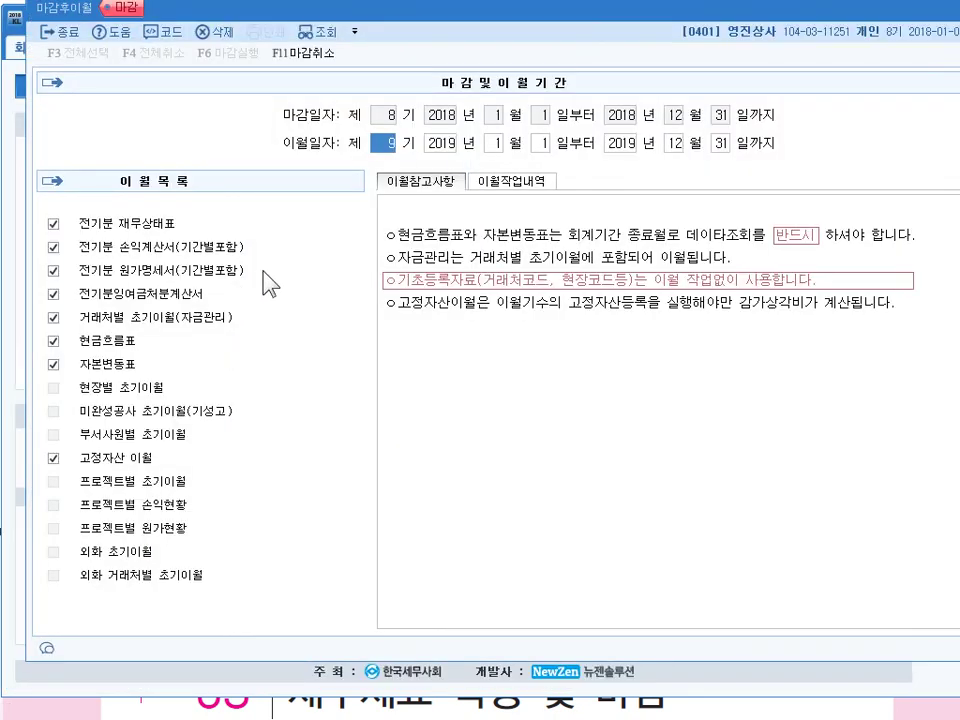
left_click(308, 56)
key("Return")
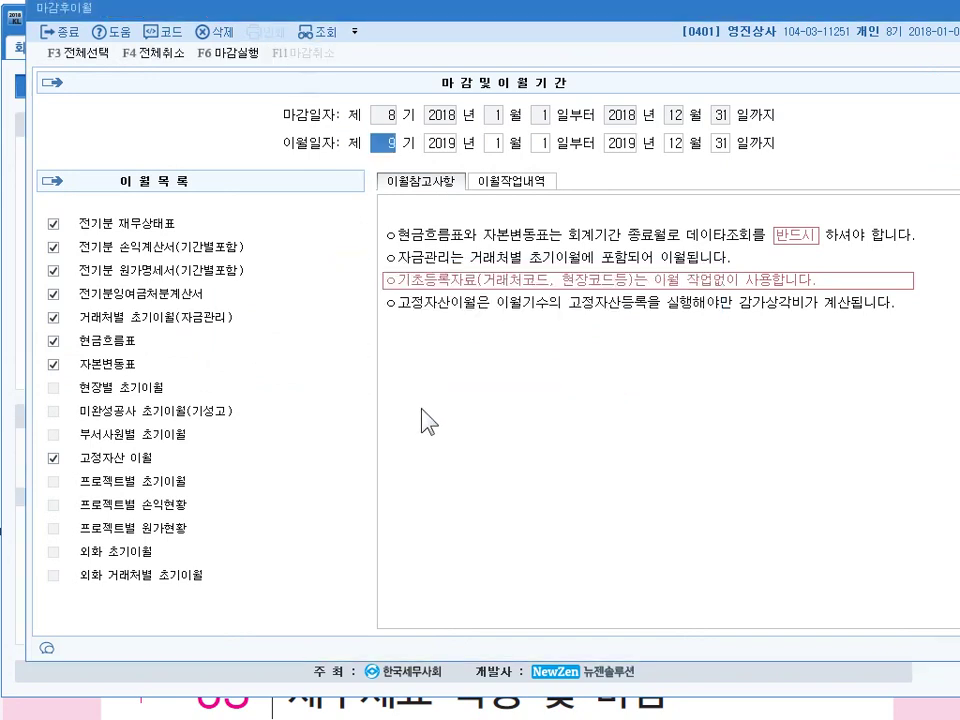
key("Escape")
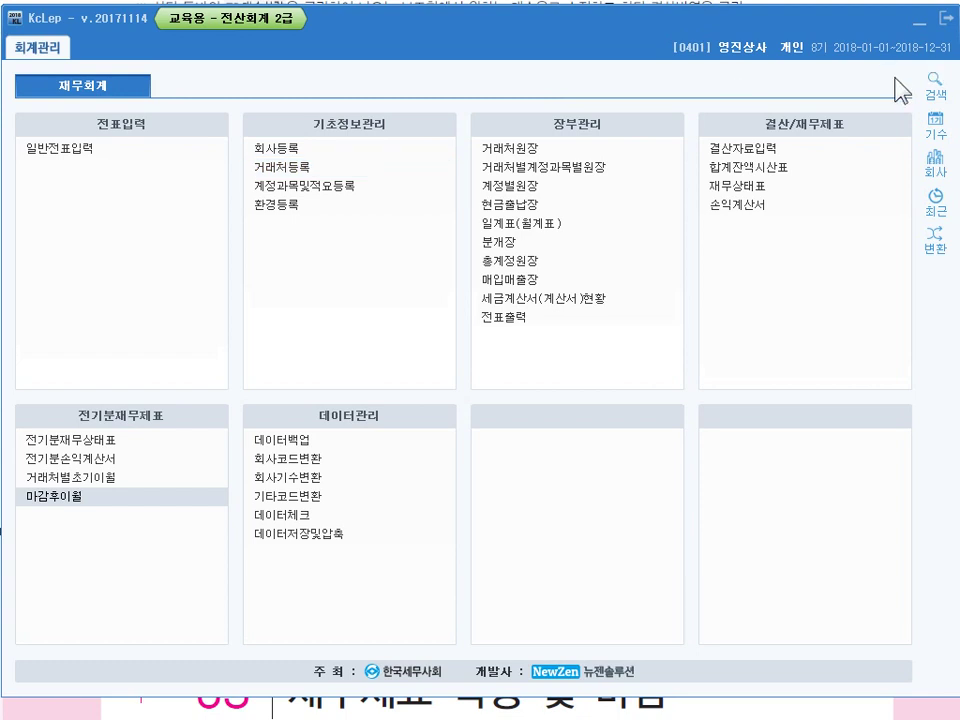
Switch to the textbook and go to the 실력 다지기 exercises on 결산정리사항 for company 0401
mouse_move(885, 75)
left_mouse_down()
mouse_move(745, 60)
mouse_move(870, 95)
left_mouse_up()
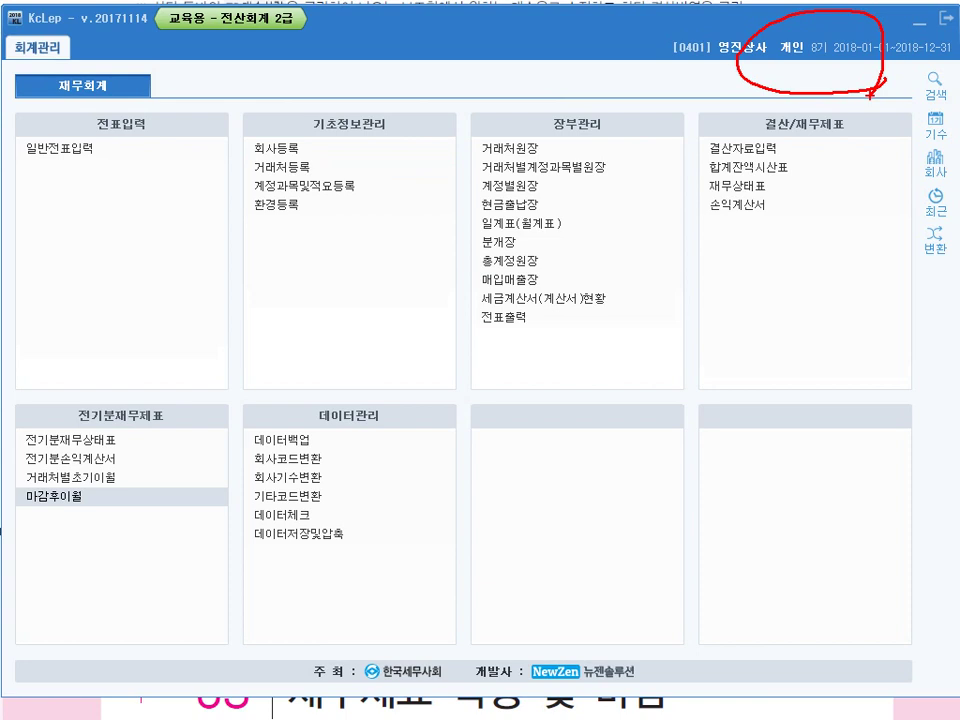
key("Escape")
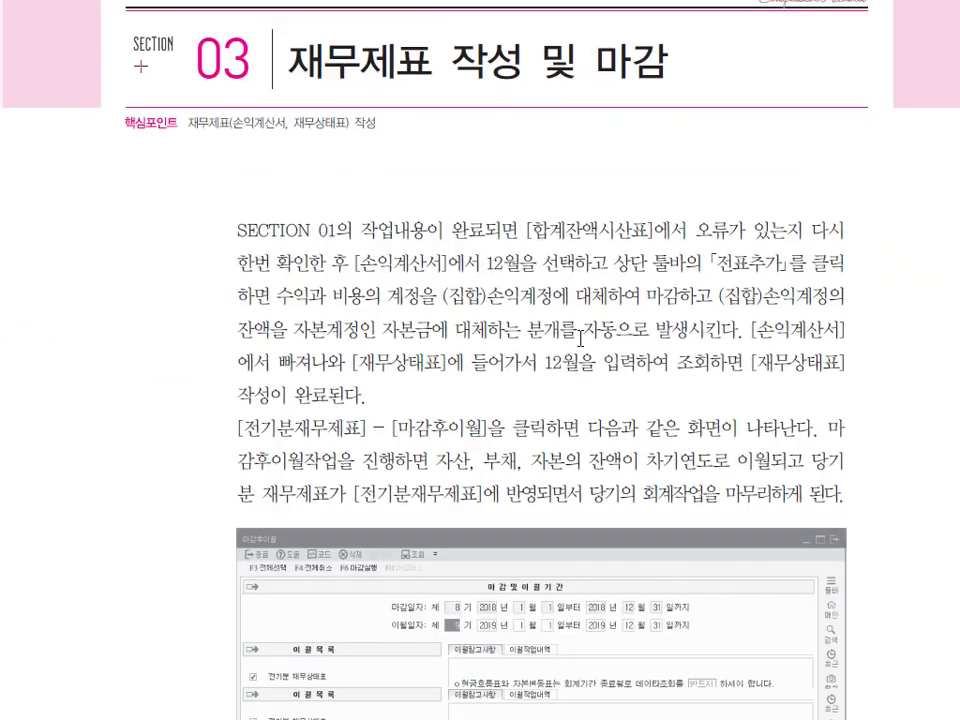
scroll(575, 341, "down", 10)
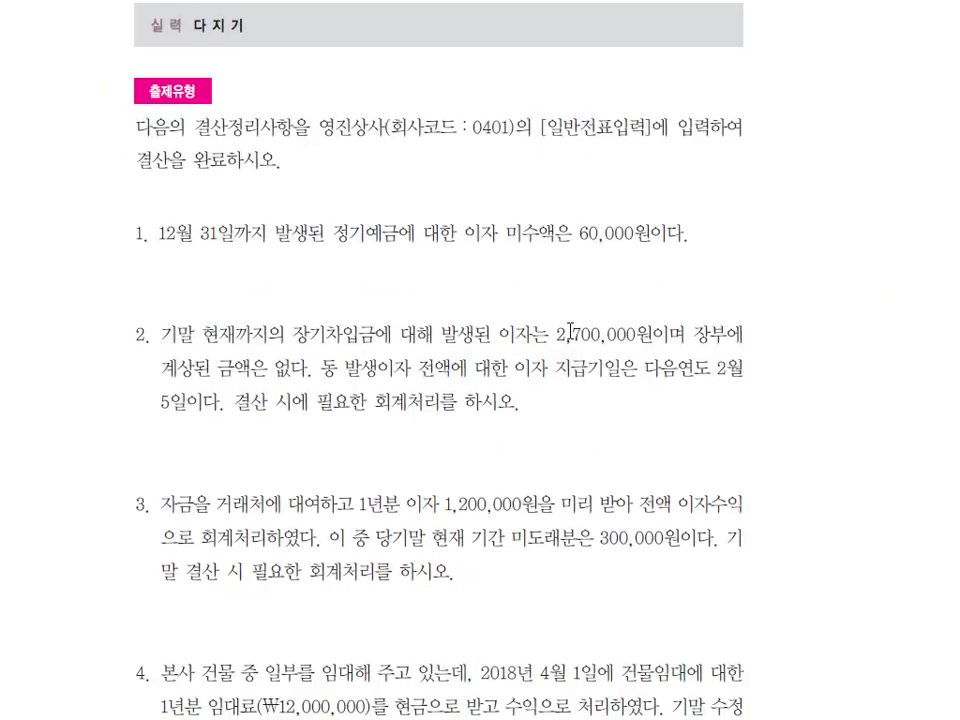
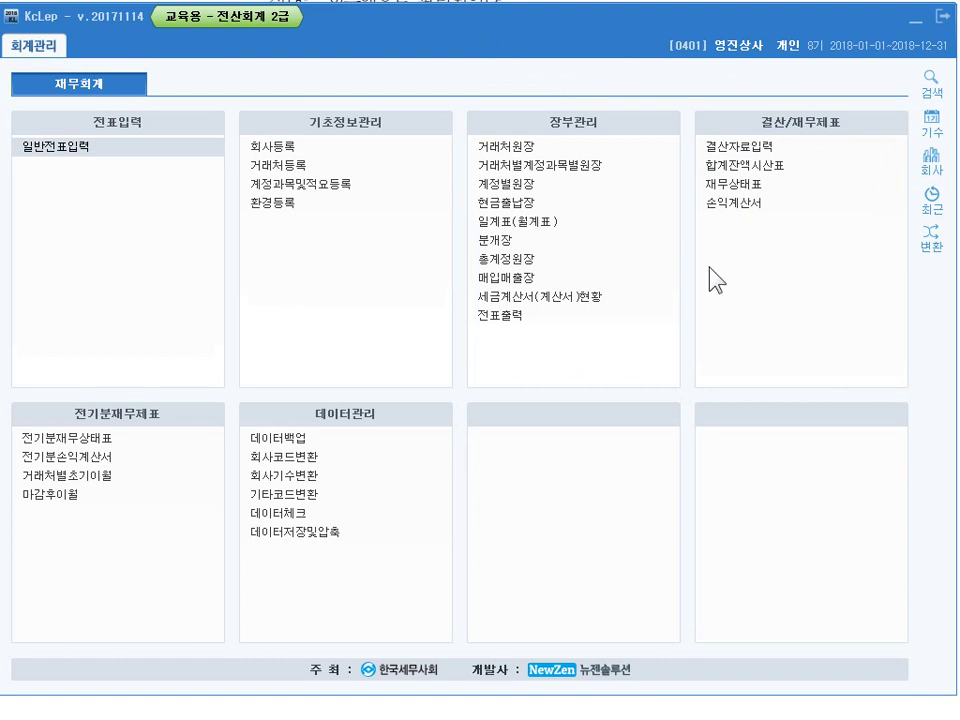
Open 결산자료입력 for company 0401
left_click(709, 267)
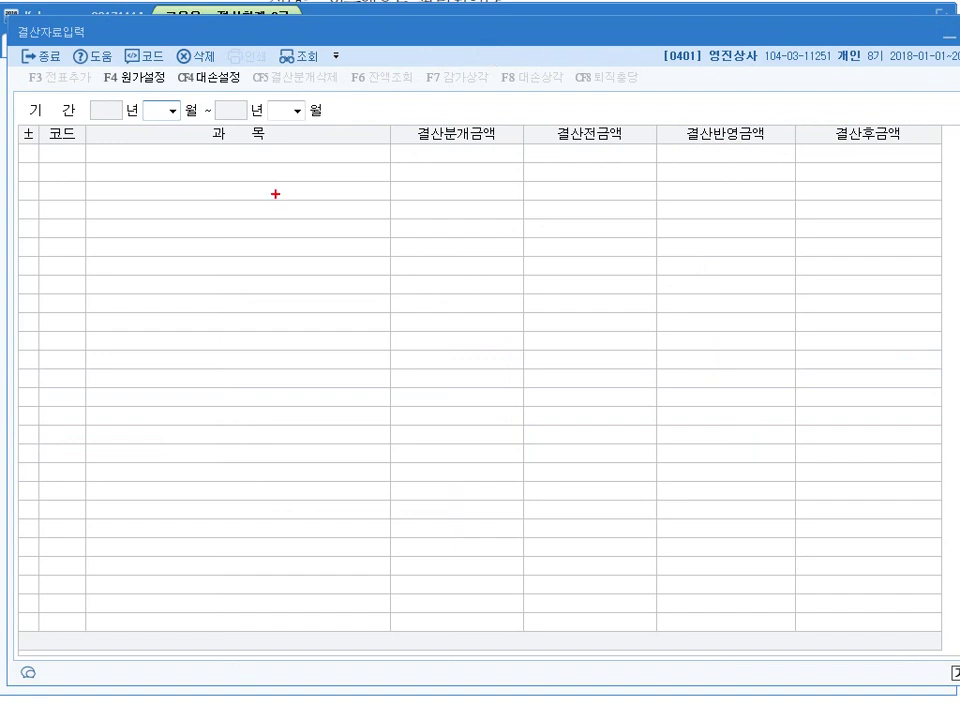
left_click_drag(168, 94, 153, 127)
left_click_drag(272, 98, 267, 110)
left_click_drag(273, 103, 290, 112)
left_click_drag(181, 129, 172, 129)
left_click_drag(281, 88, 296, 104)
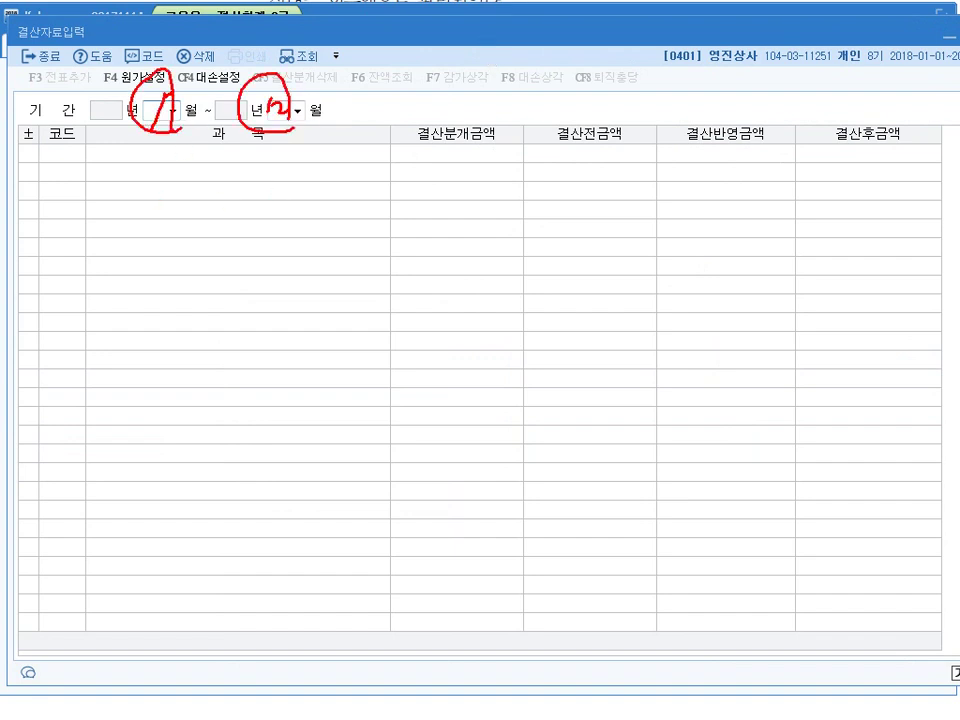
key("Escape")
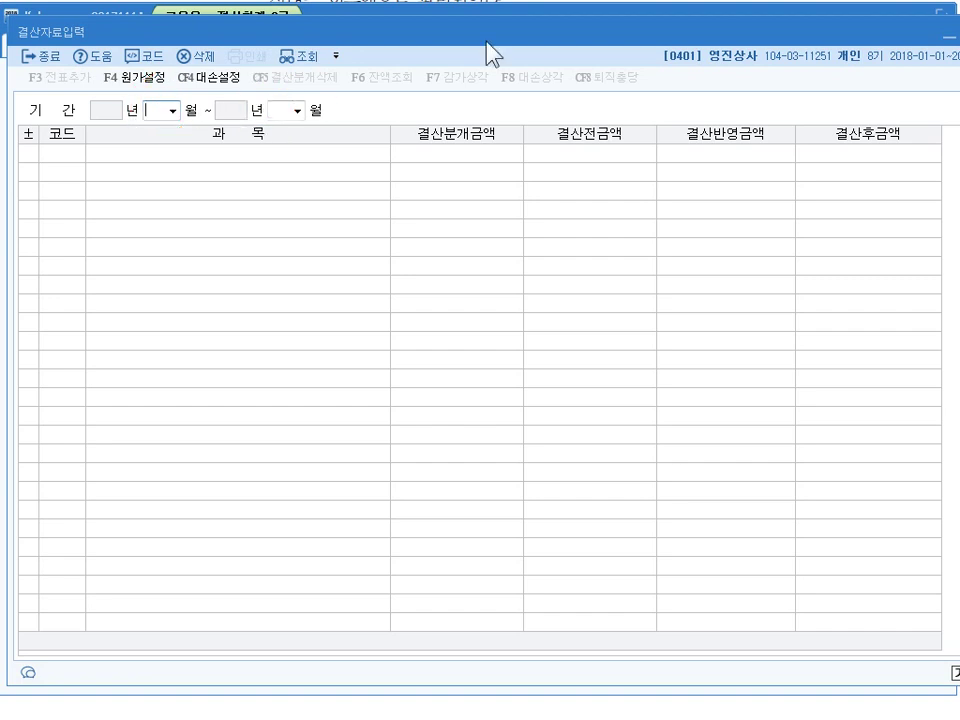
Set the 결산자료입력 period to 2018년 01월 through 2018년 12월 and answer the prompt to display the closing data
left_click(172, 110)
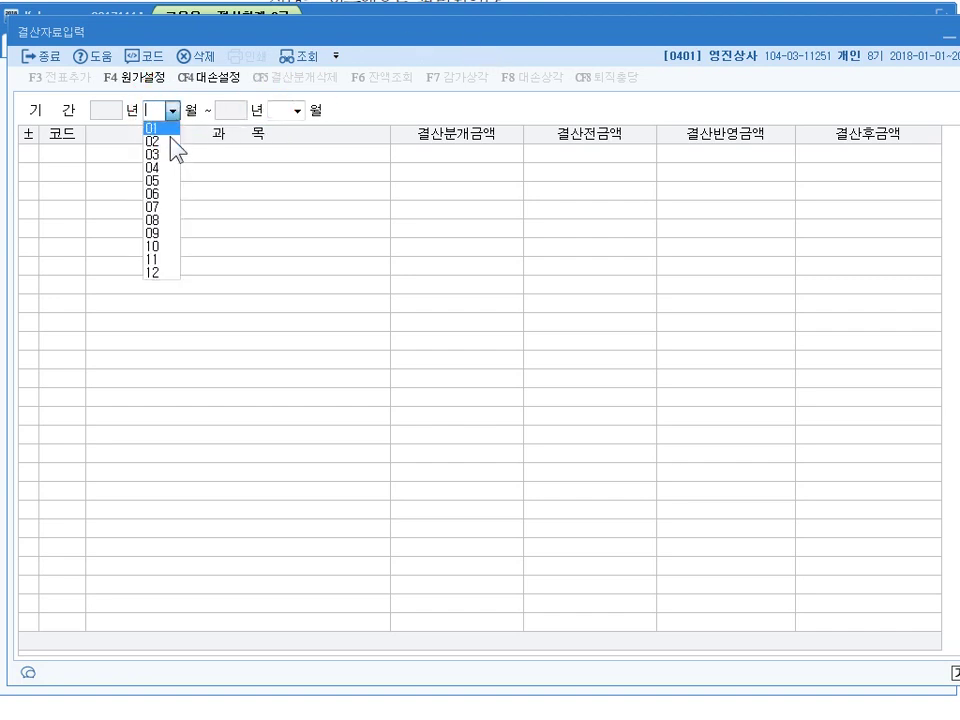
left_click(158, 124)
left_click(298, 111)
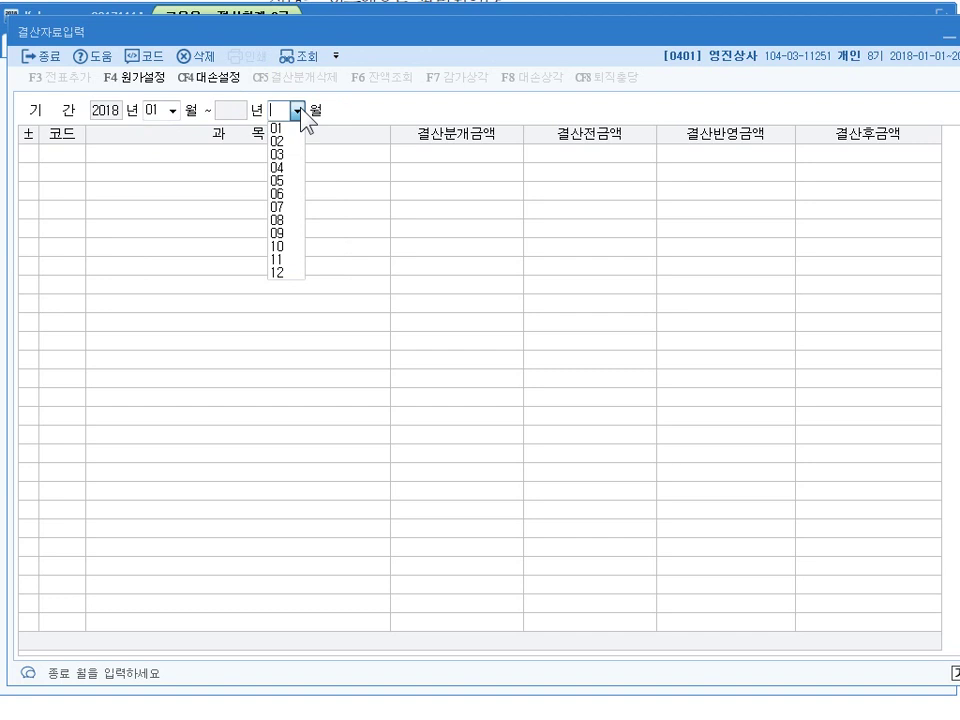
left_click(278, 273)
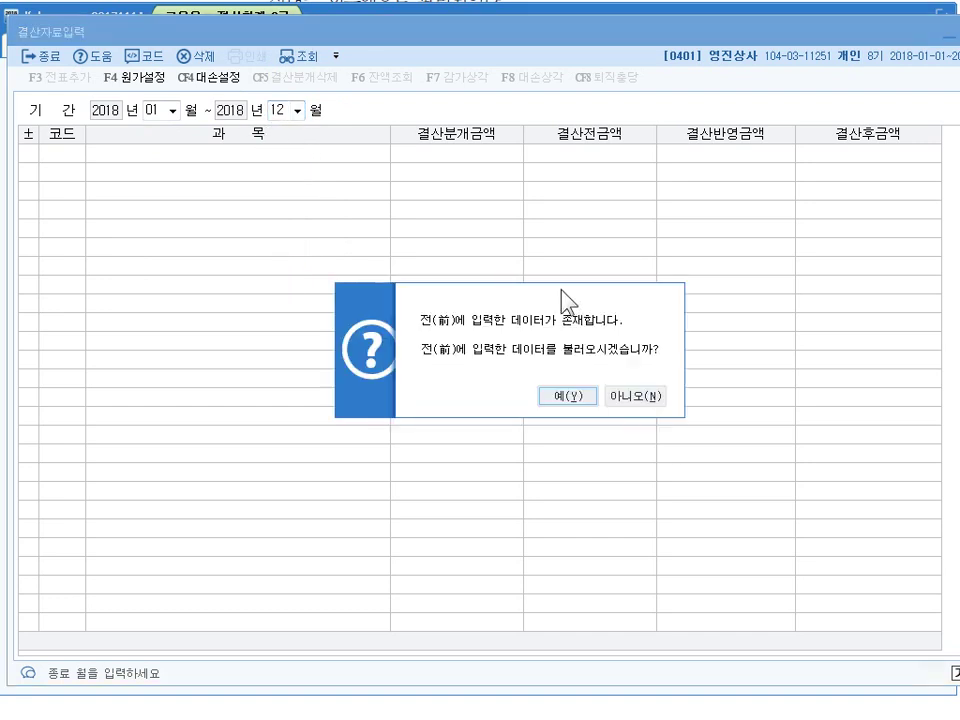
key("Return")
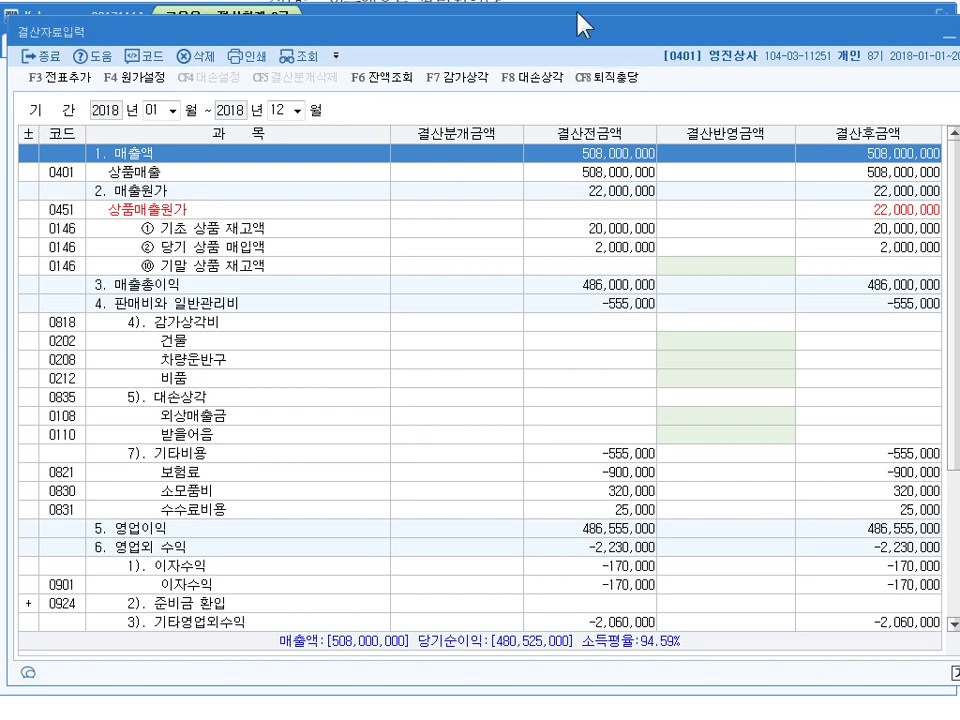
left_click_drag(574, 18, 573, 16)
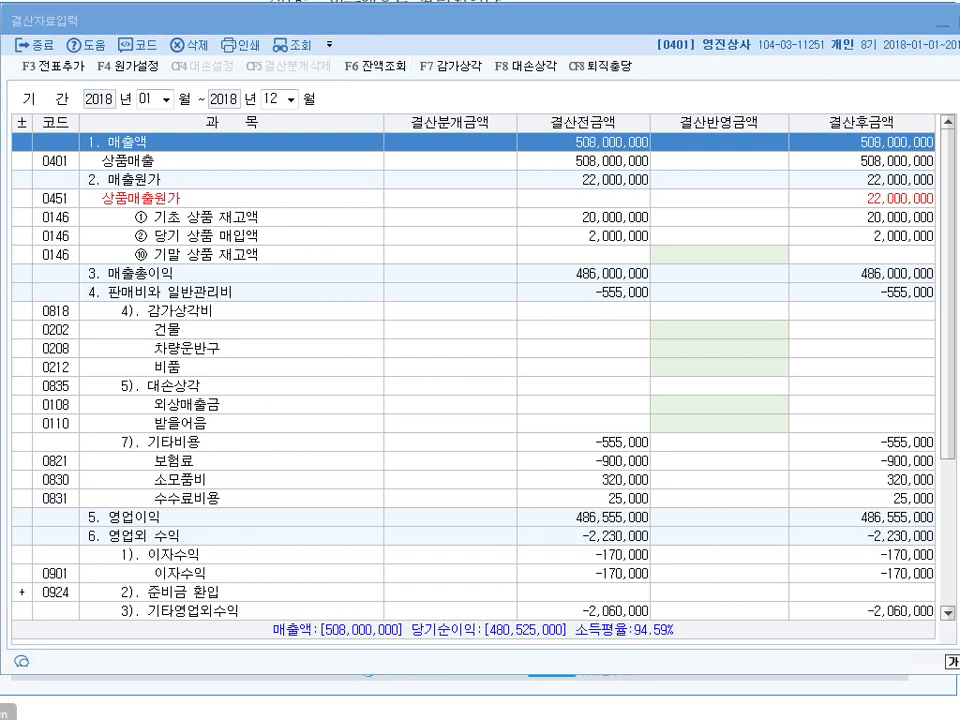
Check the 외상매출금, 받을어음 and 대손충당금 balances of exercise 11 in the textbook and return to 결산자료입력
key("alt+Tab")
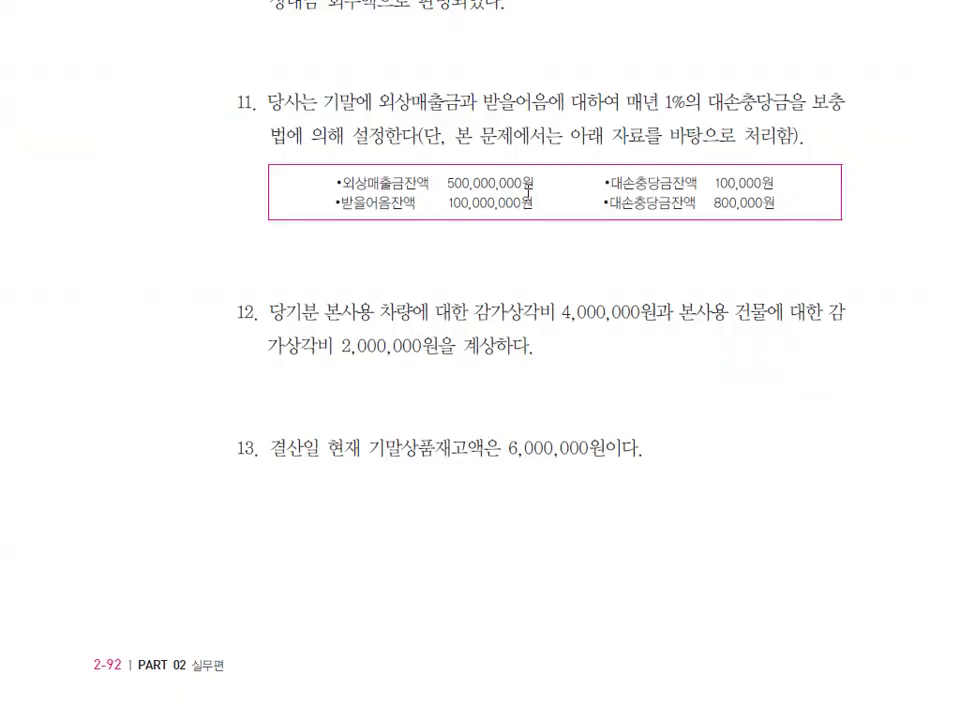
left_click_drag(776, 184, 725, 212)
left_click(684, 214)
left_click_drag(335, 189, 314, 614)
key("alt+Tab")
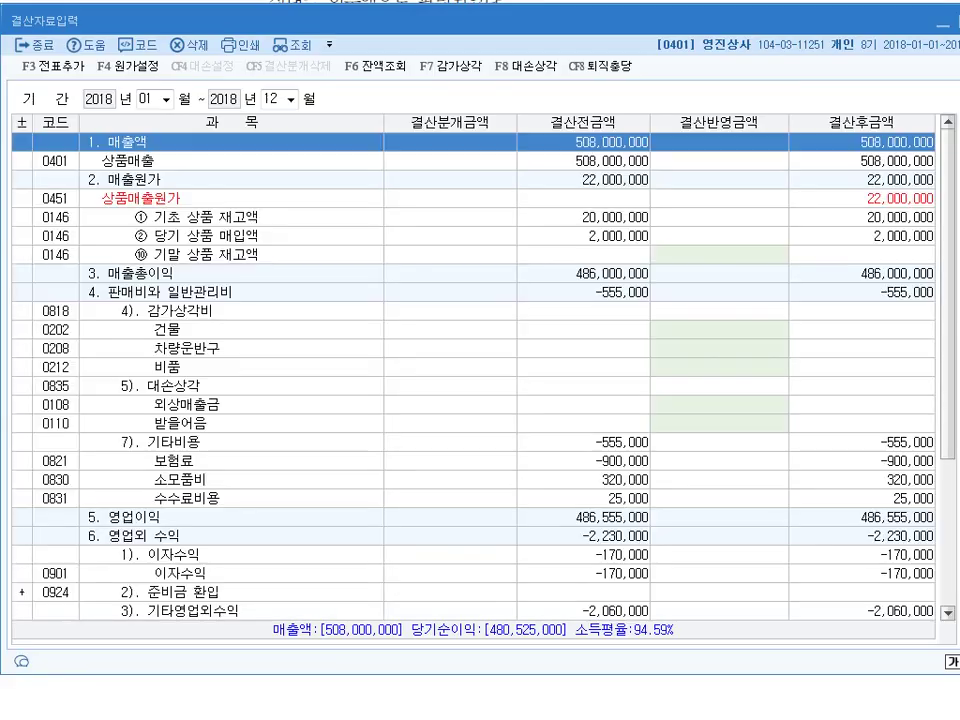
Review the 대손상각 calculation for 외상매출금 and 받을어음 at the 1.00% 대손율 and close it without applying it to the closing
left_click(527, 66)
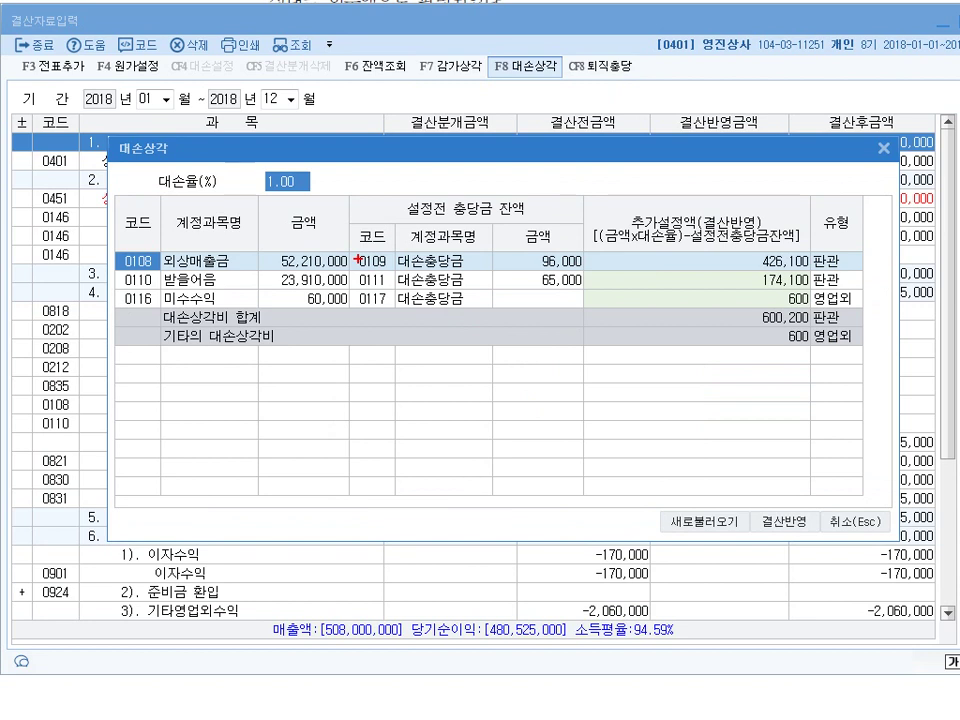
mouse_move(356, 258)
left_mouse_down()
mouse_move(300, 240)
mouse_move(268, 269)
mouse_move(276, 252)
mouse_move(350, 264)
left_mouse_up()
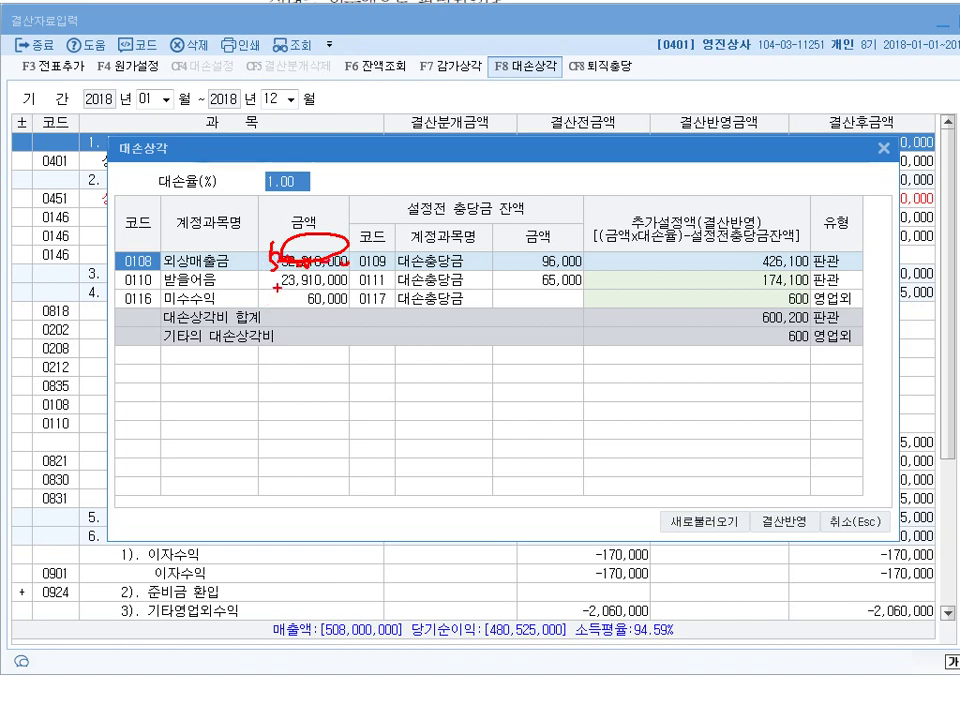
left_click_drag(268, 272, 347, 278)
left_click_drag(528, 280, 539, 280)
mouse_move(533, 275)
left_mouse_down()
mouse_move(533, 286)
mouse_move(525, 261)
mouse_move(580, 258)
left_mouse_up()
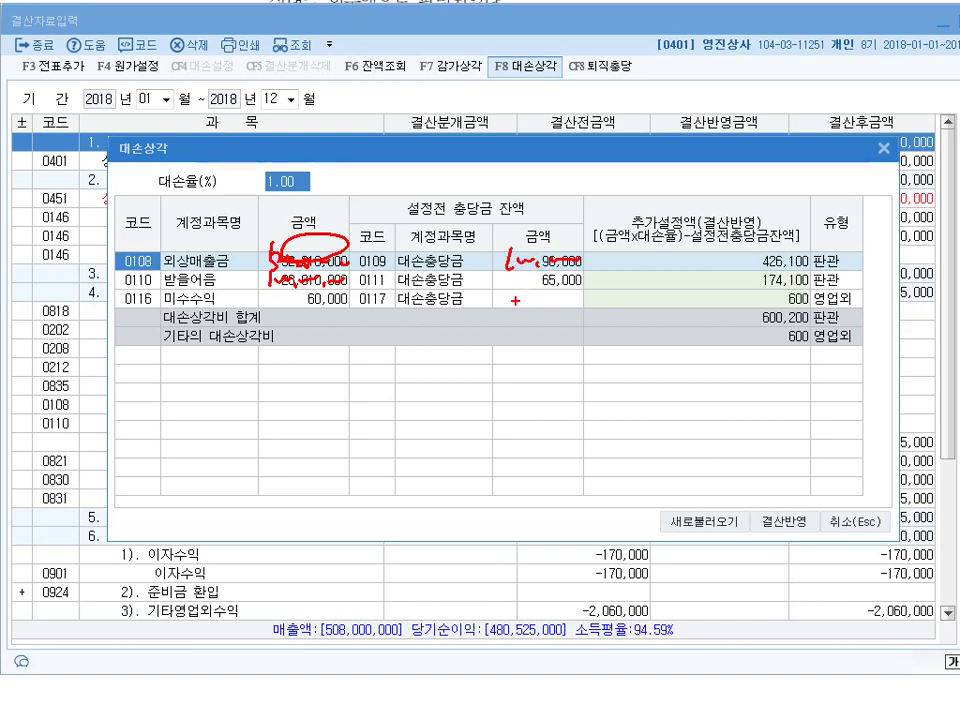
mouse_move(514, 279)
left_mouse_down()
mouse_move(511, 293)
mouse_move(581, 285)
left_mouse_up()
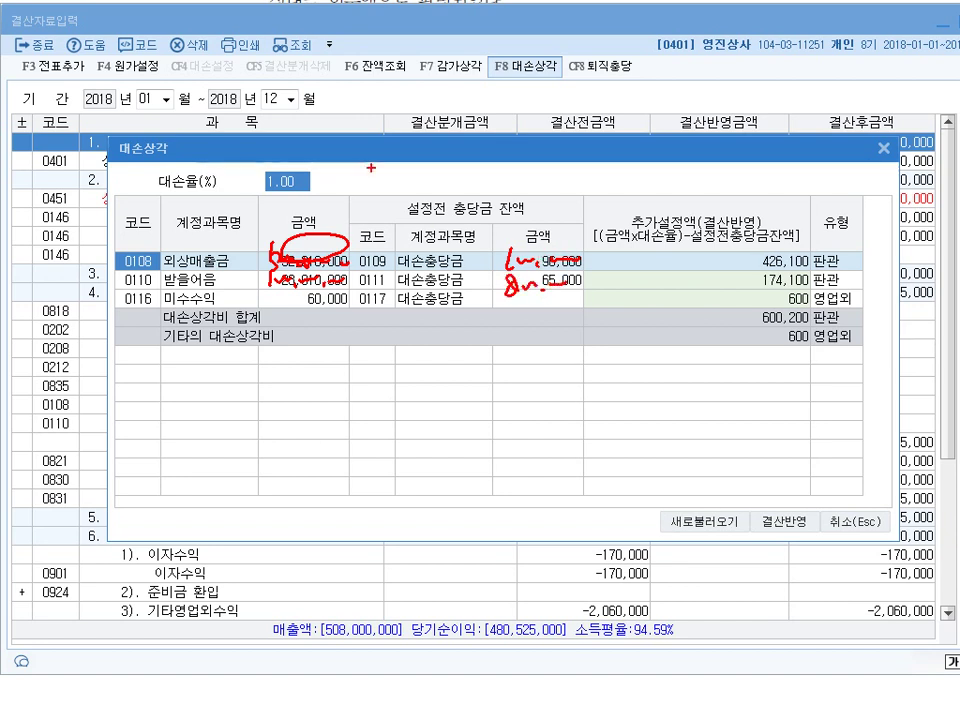
mouse_move(276, 165)
left_mouse_down()
mouse_move(274, 208)
mouse_move(311, 192)
left_mouse_up()
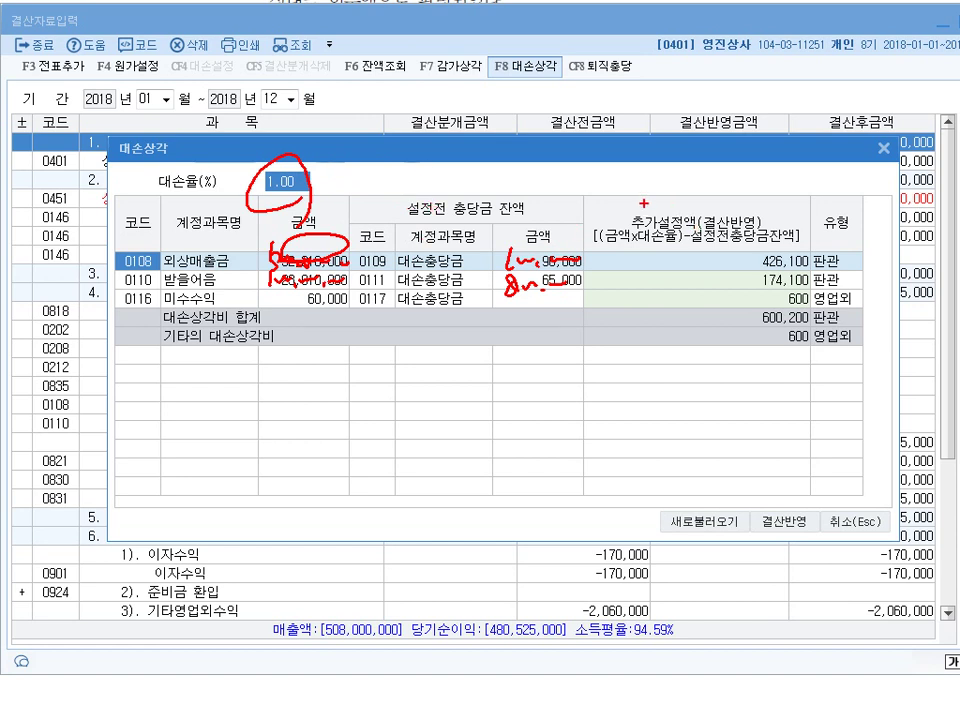
left_click_drag(765, 226, 740, 322)
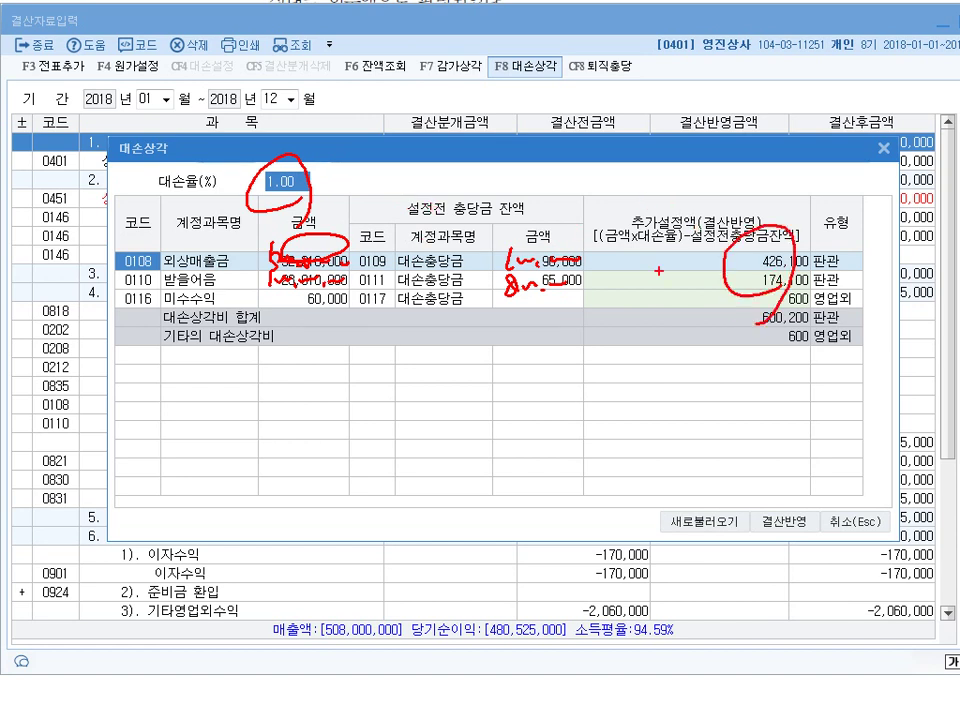
left_click_drag(122, 258, 127, 293)
left_click_drag(802, 292, 791, 395)
mouse_move(789, 310)
left_mouse_down()
mouse_move(776, 328)
mouse_move(803, 340)
left_mouse_up()
left_click_drag(771, 427, 774, 425)
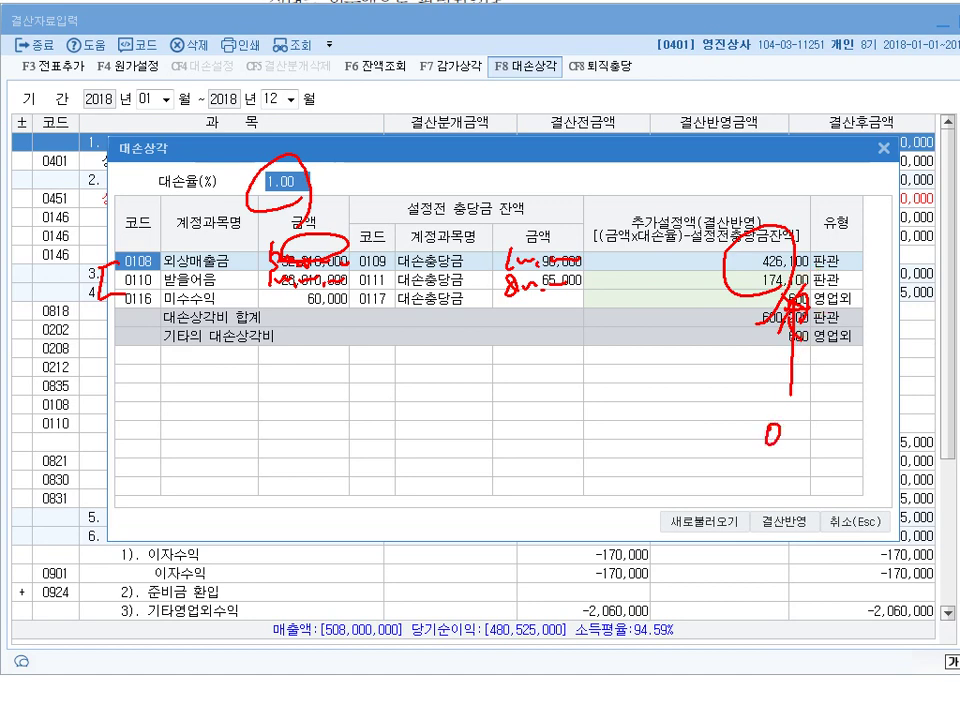
key("Escape")
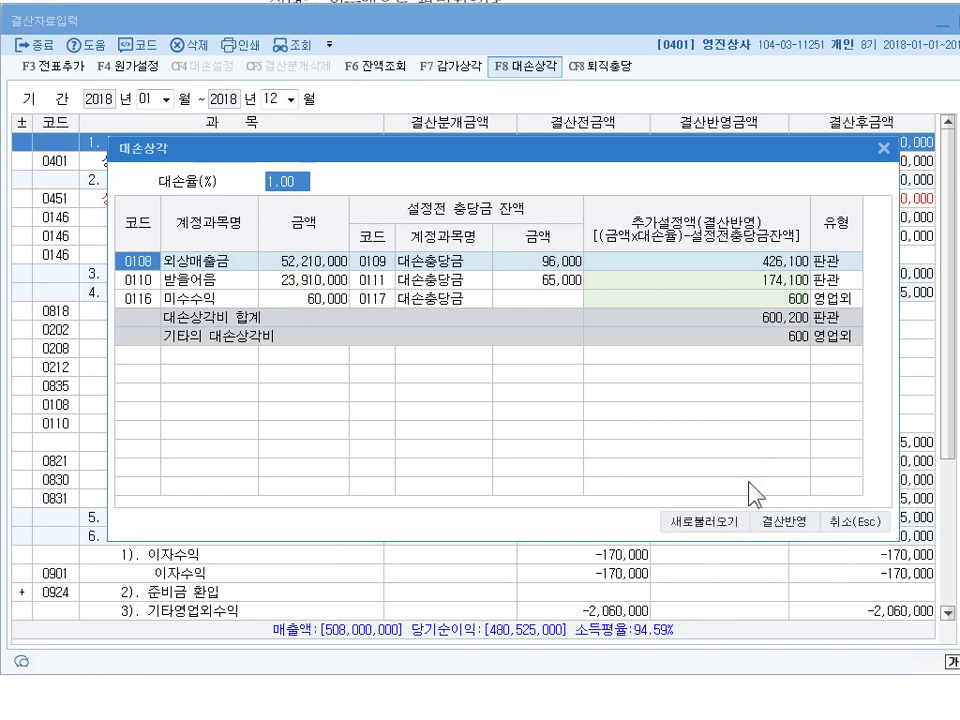
left_click(883, 148)
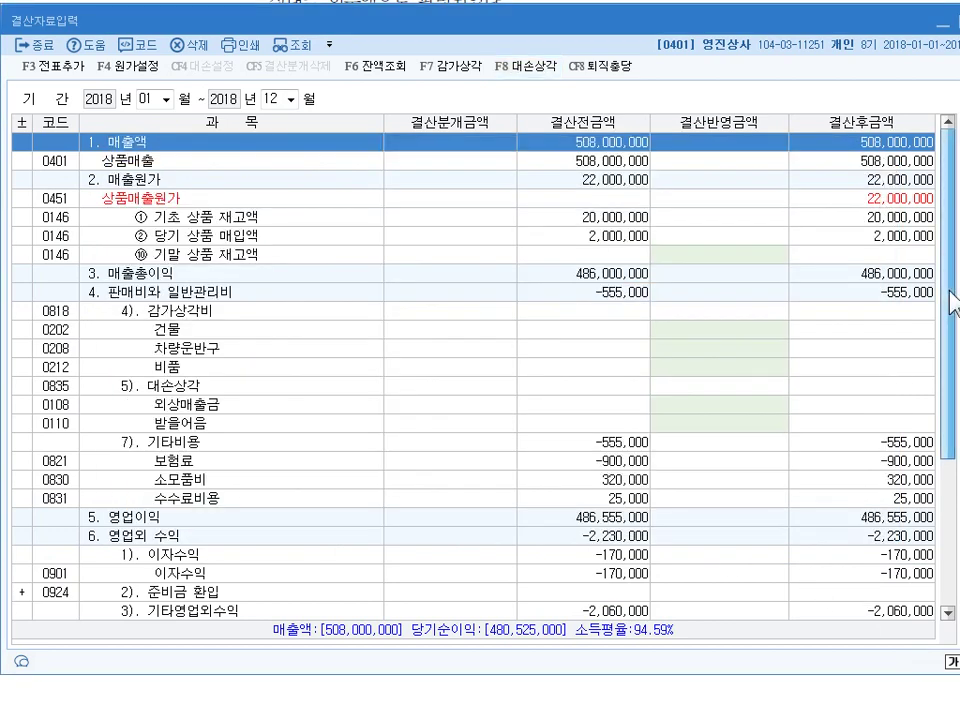
Enter the 대손상각 결산반영금액 for exercise 11: 4,900,000 for 외상매출금 and 200,000 for 받을어음
left_click_drag(952, 305, 952, 320)
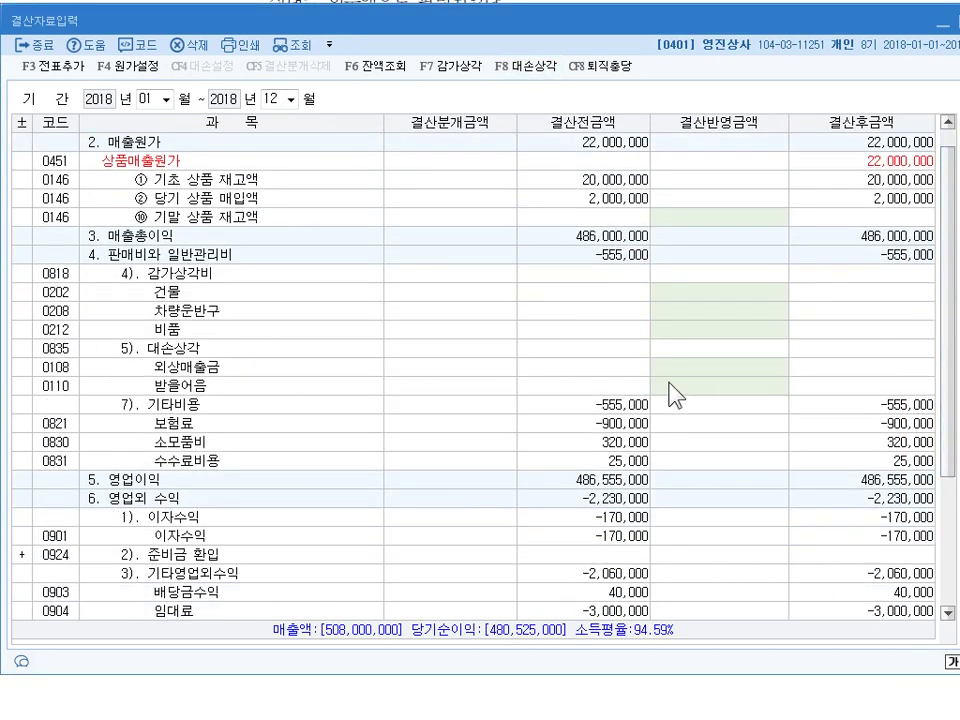
left_click(698, 367)
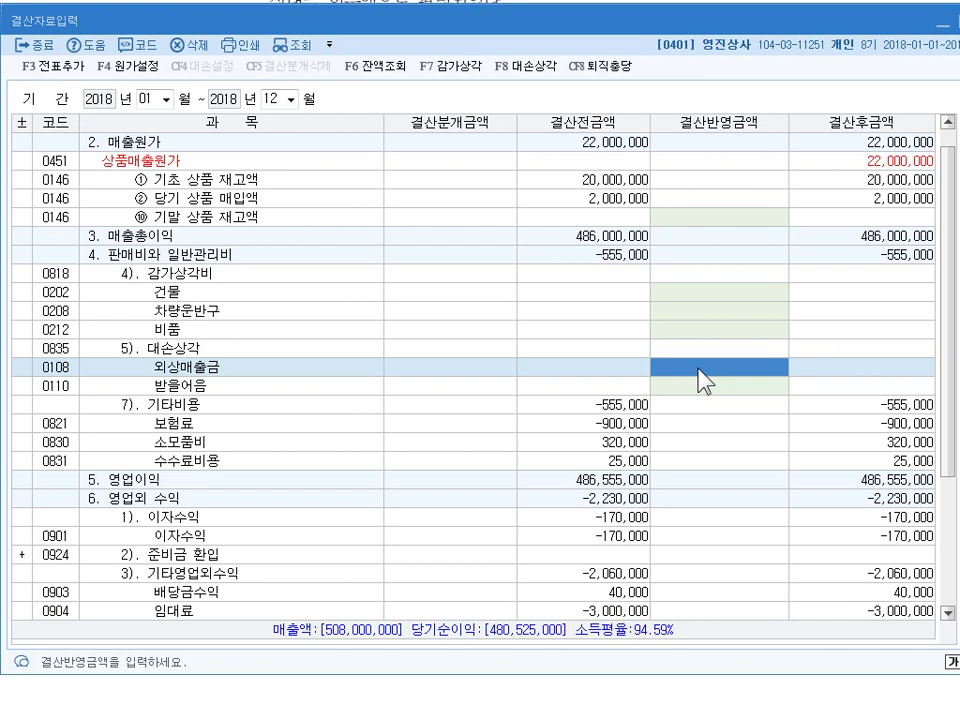
type("4900000")
key("Return")
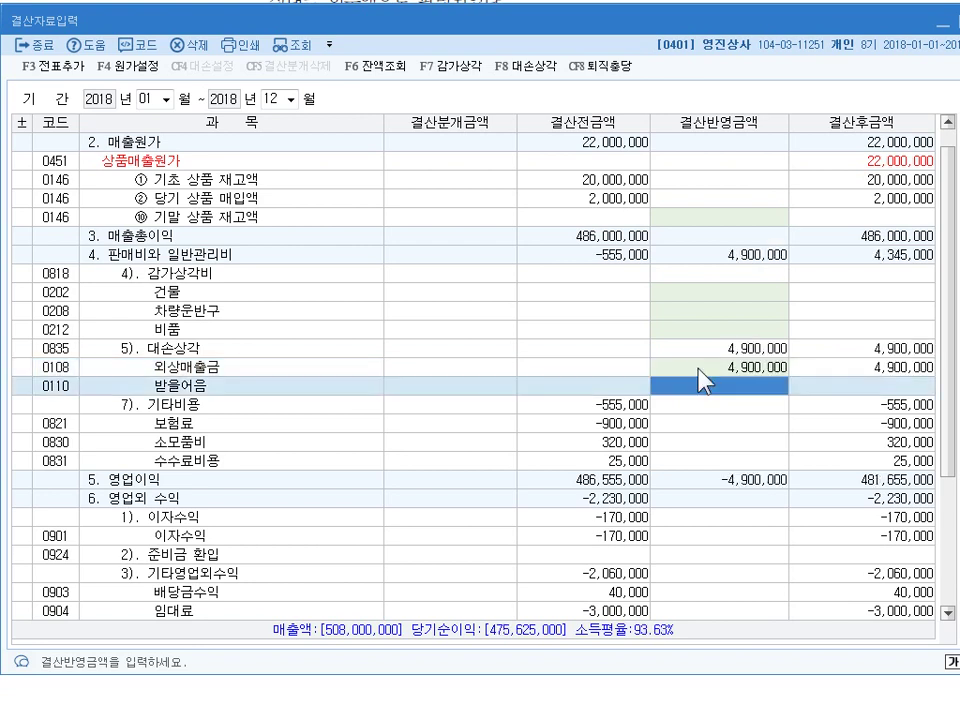
type("2000000")
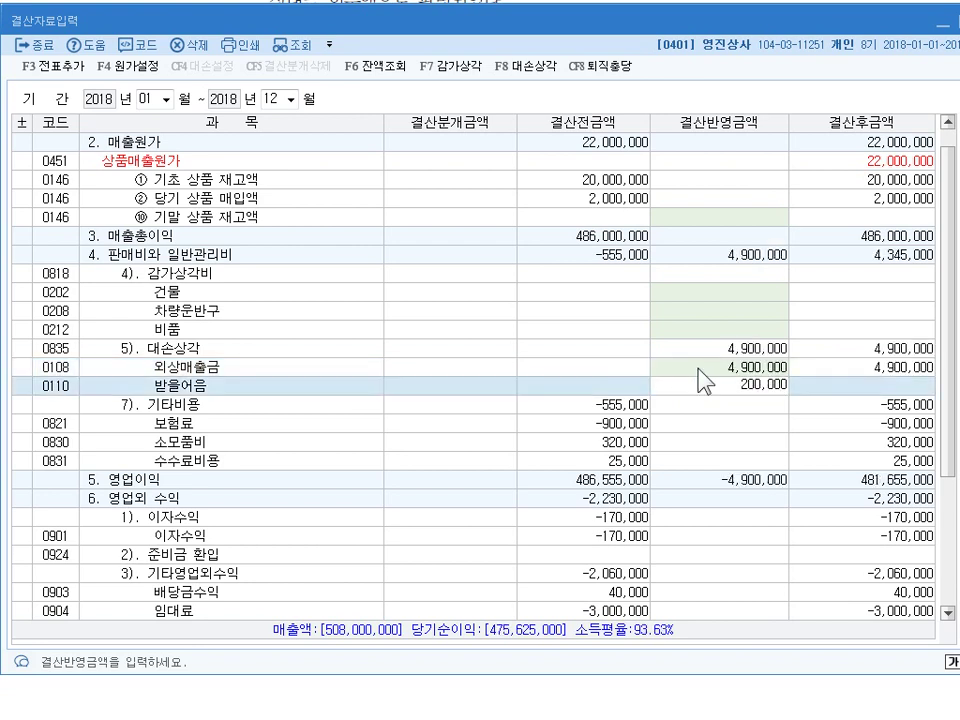
key("Return")
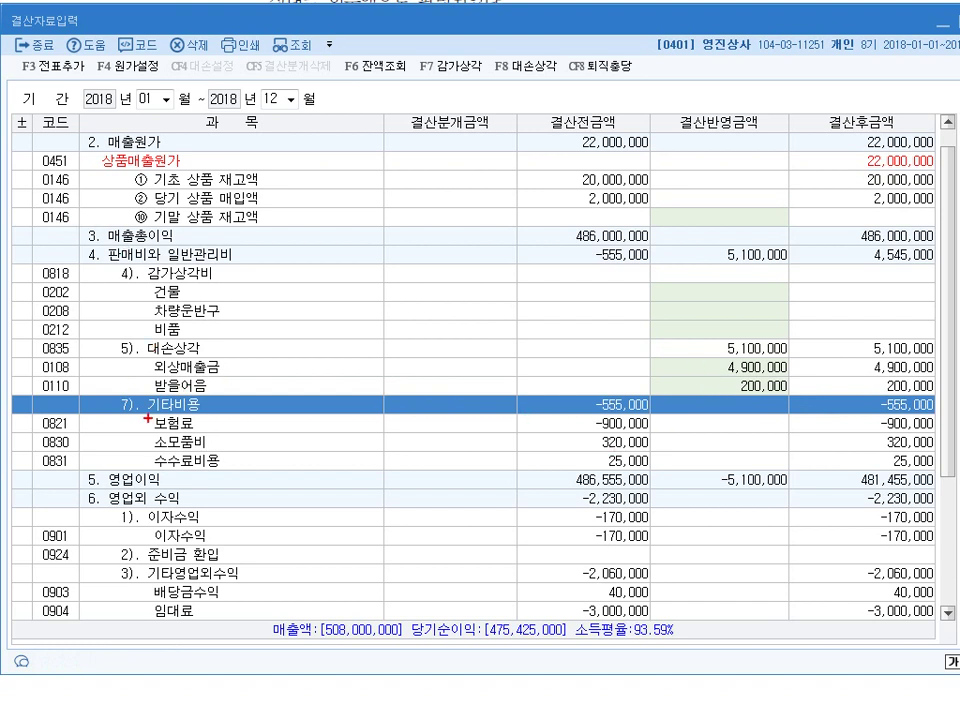
left_click_drag(190, 352, 185, 356)
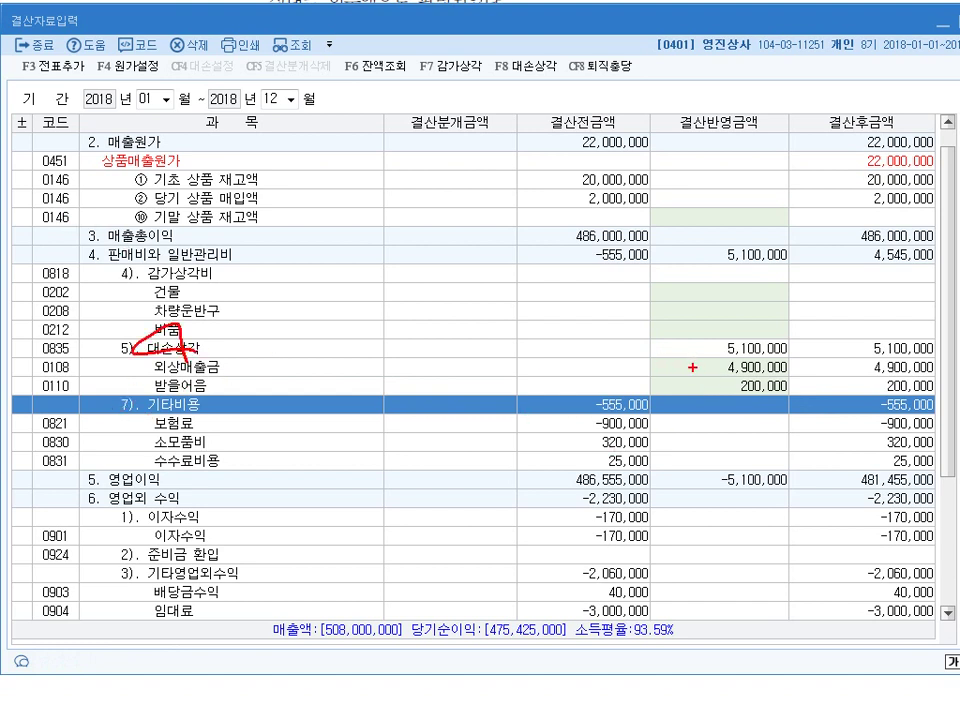
mouse_move(700, 356)
left_mouse_down()
mouse_move(722, 353)
mouse_move(718, 376)
left_mouse_up()
key("Escape")
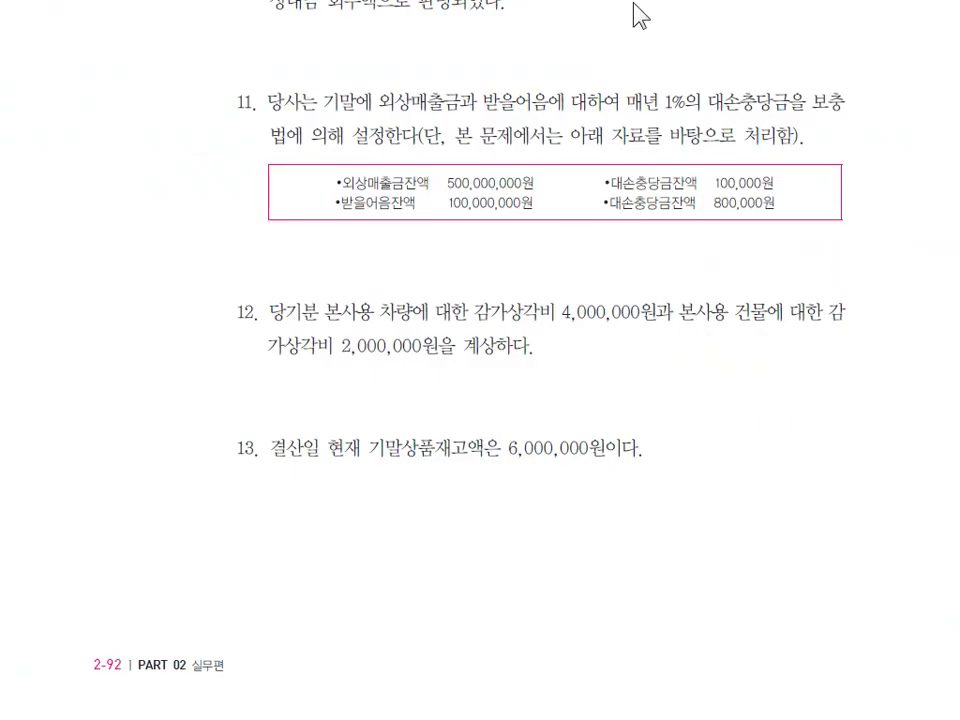
Check the 차량 and 건물 감가상각비 amounts of exercise 12 in the textbook and return to 결산자료입력
scroll(521, 249, "down", 3)
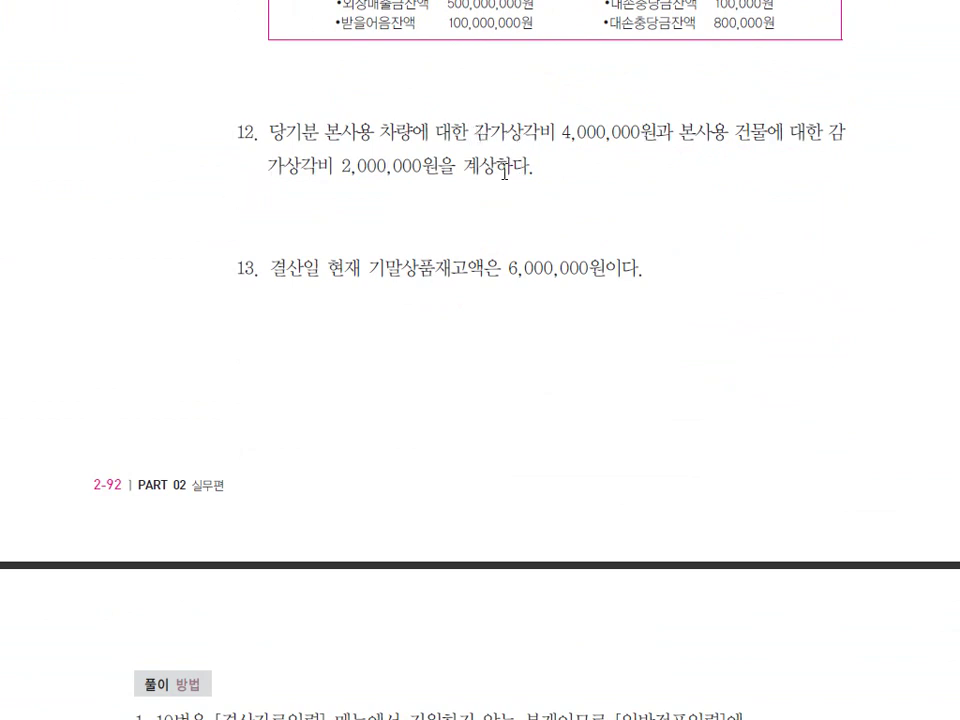
left_click_drag(536, 133, 658, 133)
left_click(414, 167)
key("alt+Tab")
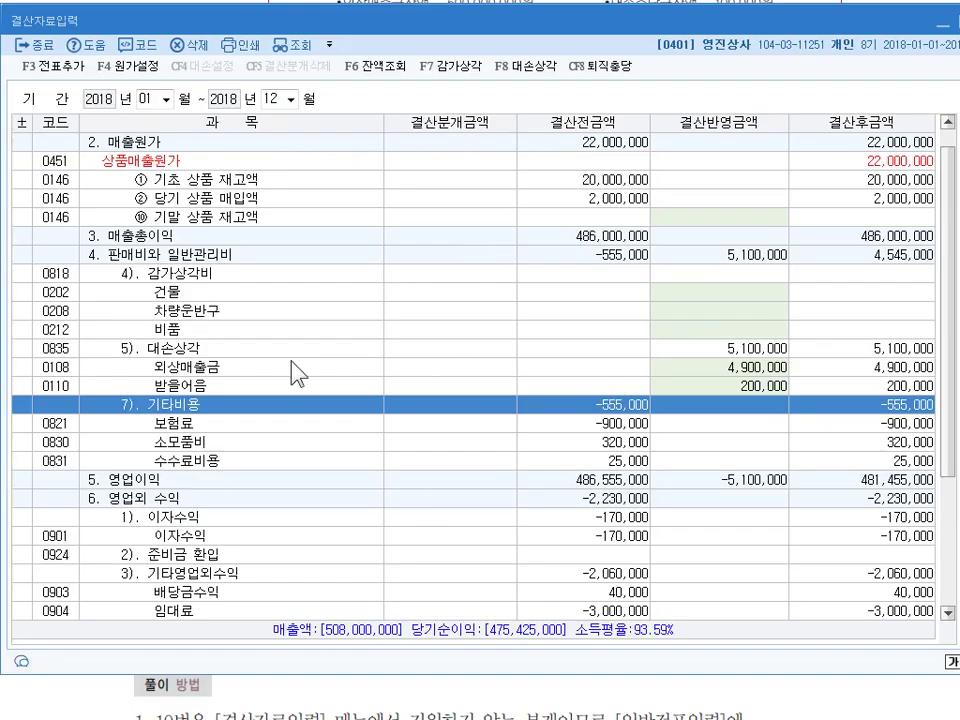
Enter the 감가상각비 결산반영금액 for exercise 12: 4,000,000 for 차량운반구 and 2,000,000 for 건물
left_click(745, 313)
type("4000000")
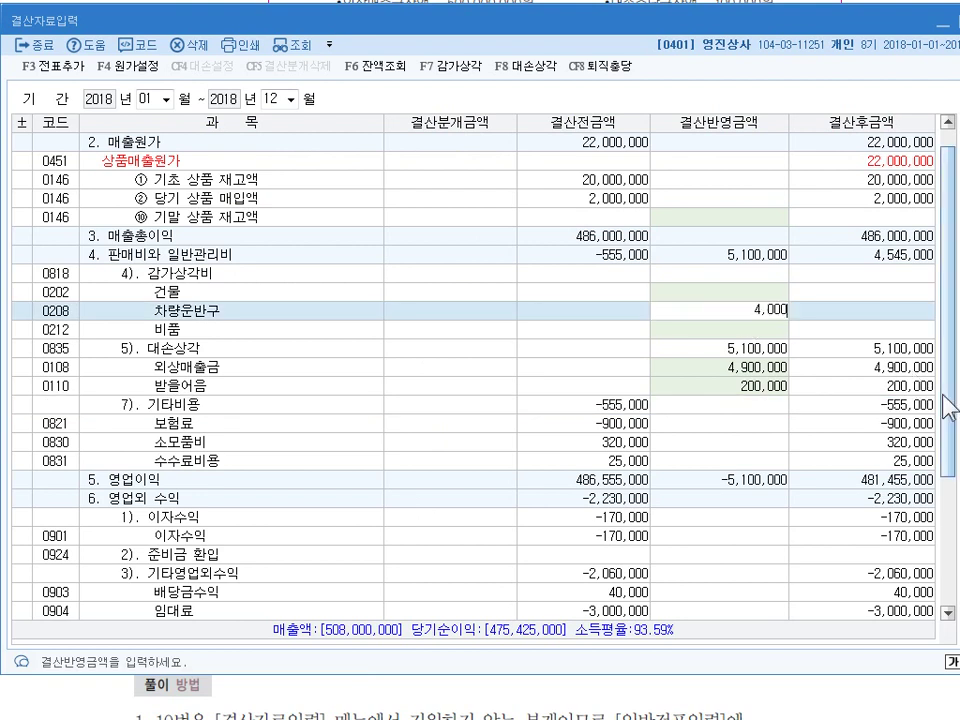
key("Return")
key("Up")
key("Up")
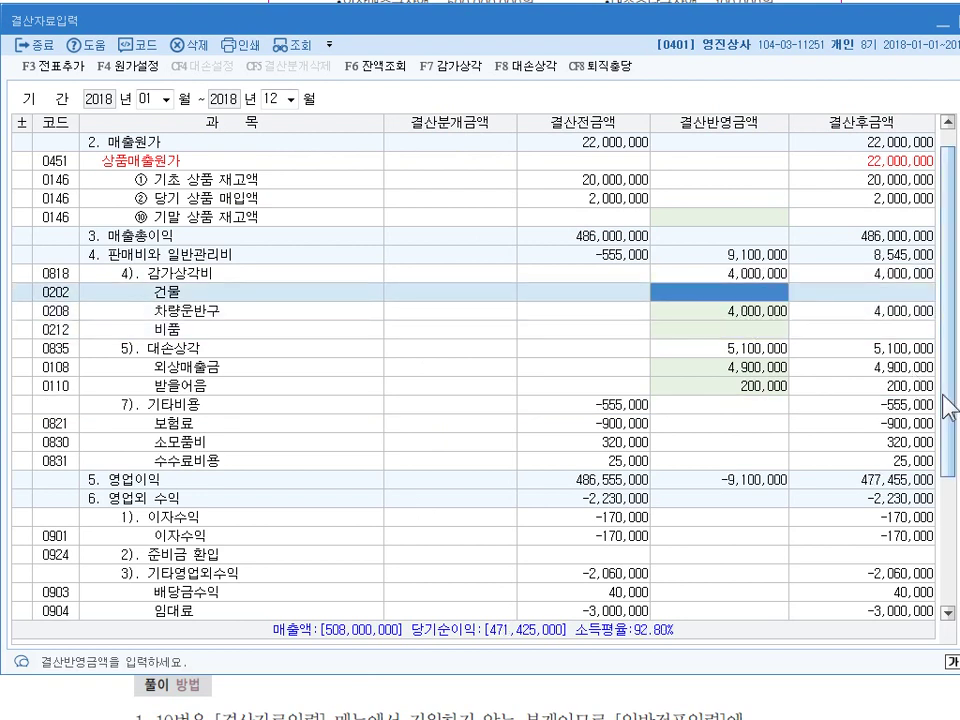
type("2000000")
key("Return")
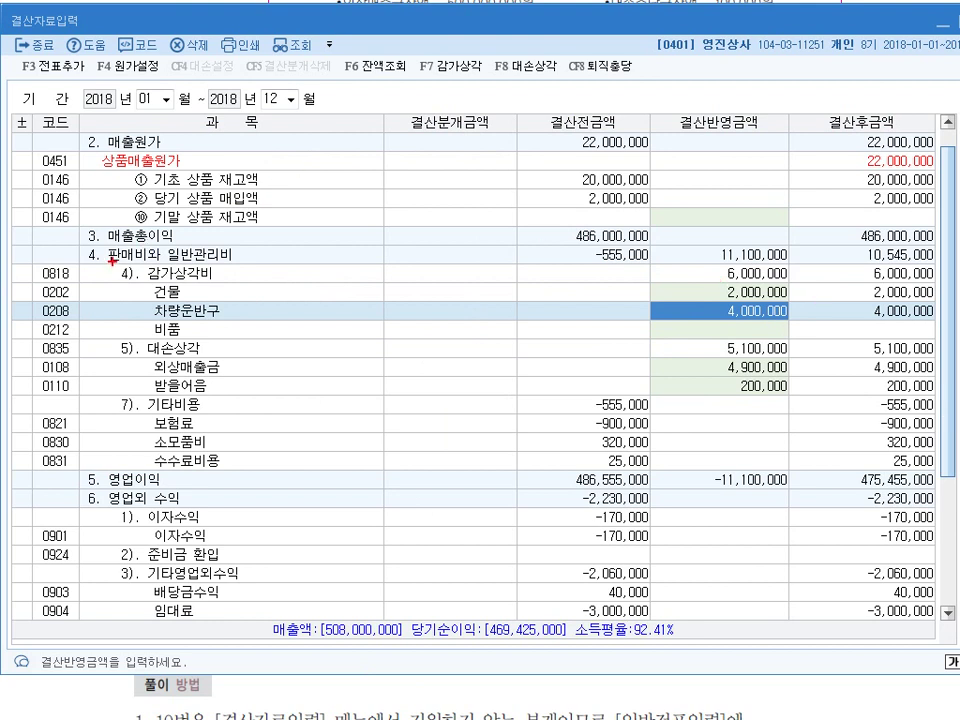
mouse_move(113, 262)
left_mouse_down()
mouse_move(232, 244)
mouse_move(240, 310)
mouse_move(182, 280)
mouse_move(222, 309)
mouse_move(245, 284)
mouse_move(281, 292)
left_mouse_up()
mouse_move(774, 272)
left_mouse_down()
mouse_move(798, 323)
mouse_move(753, 295)
left_mouse_up()
key("Escape")
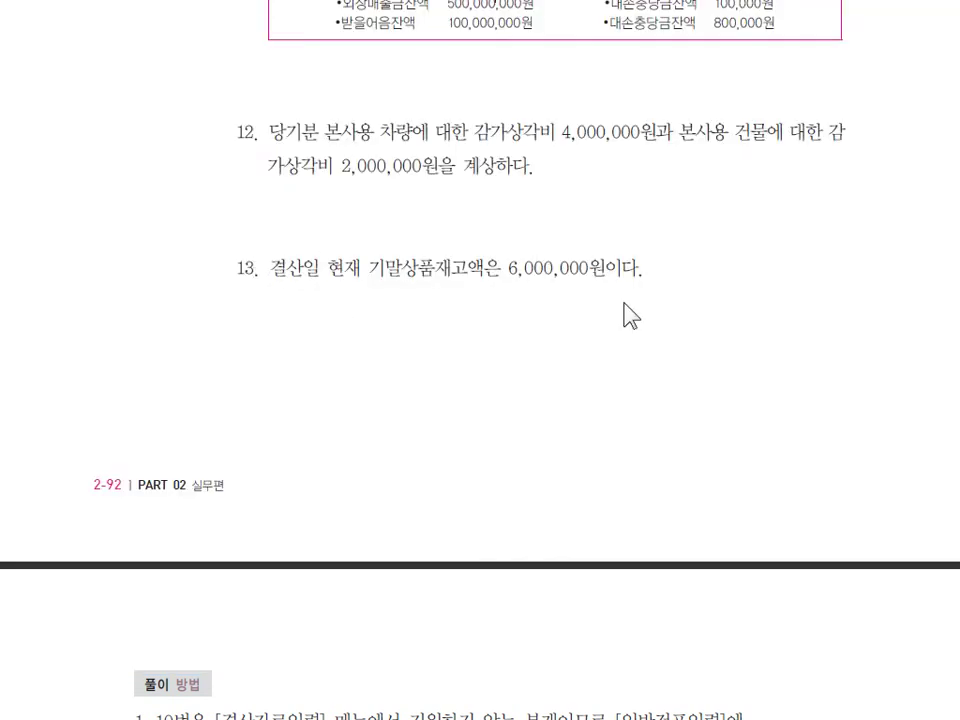
Set the 결산반영금액 of 기말 상품 재고액 to 6,000,000 for exercise 13
key("alt+Tab")
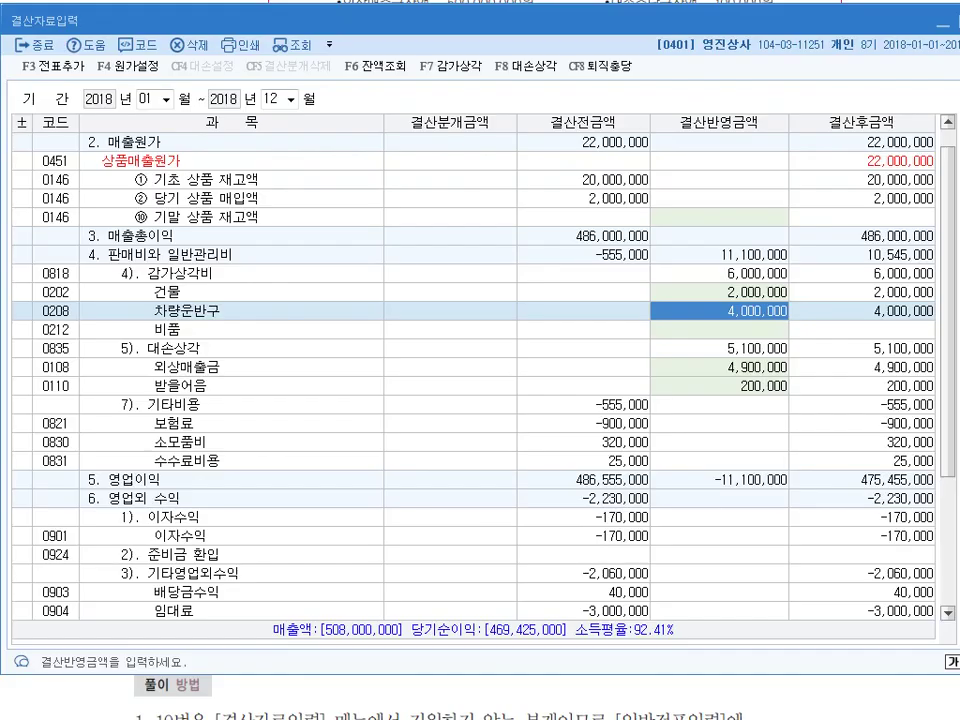
left_click(729, 218)
type("6000000")
key("Return")
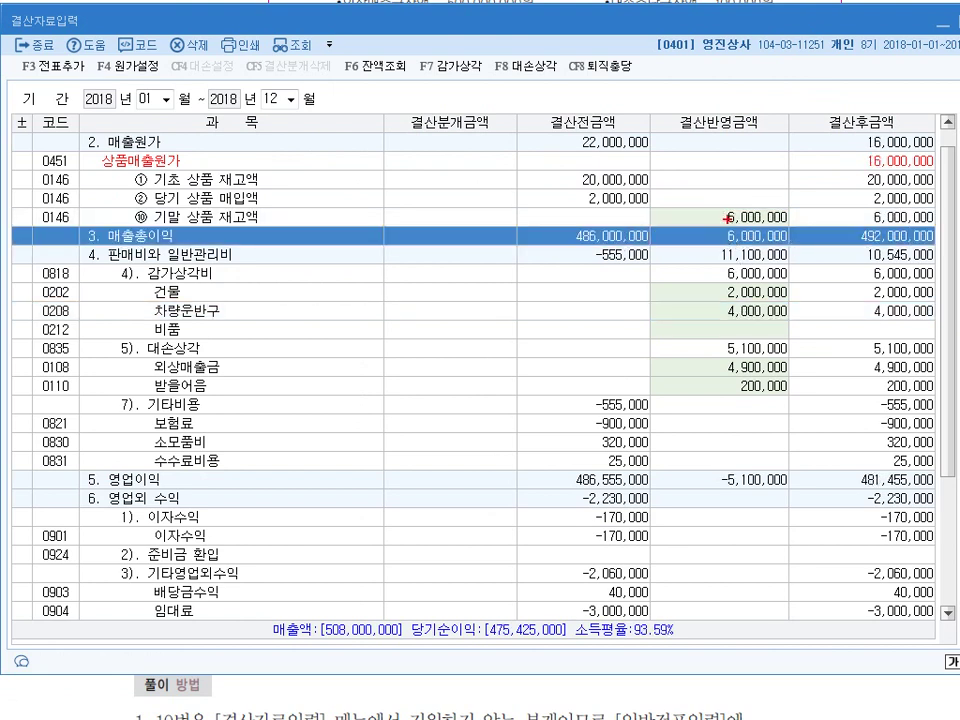
mouse_move(240, 196)
left_mouse_down()
mouse_move(160, 228)
mouse_move(226, 244)
left_mouse_up()
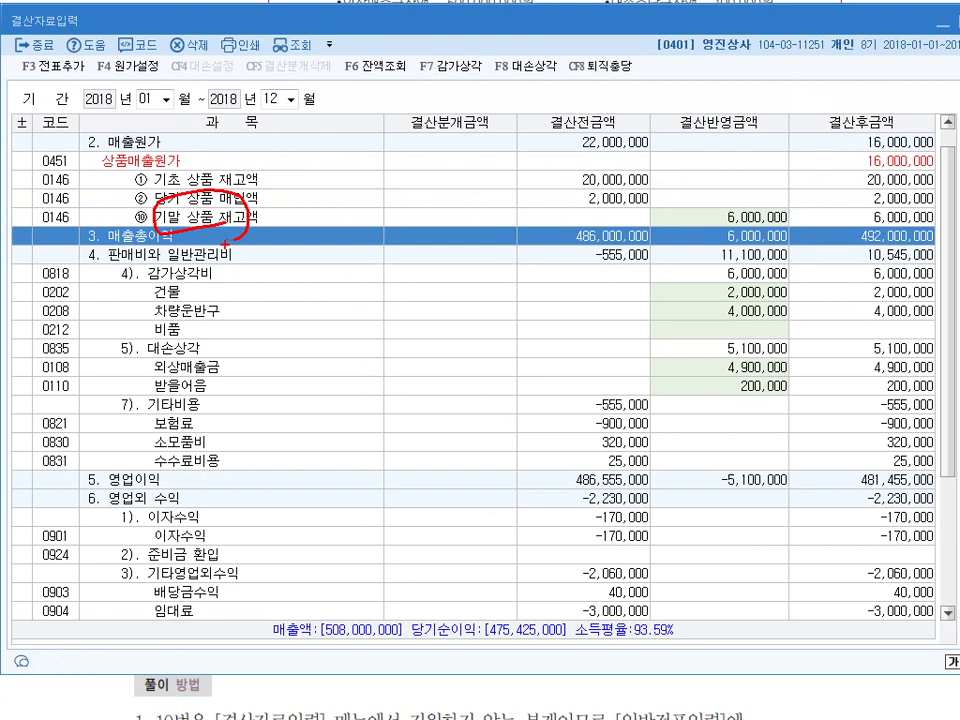
left_click_drag(146, 180, 183, 193)
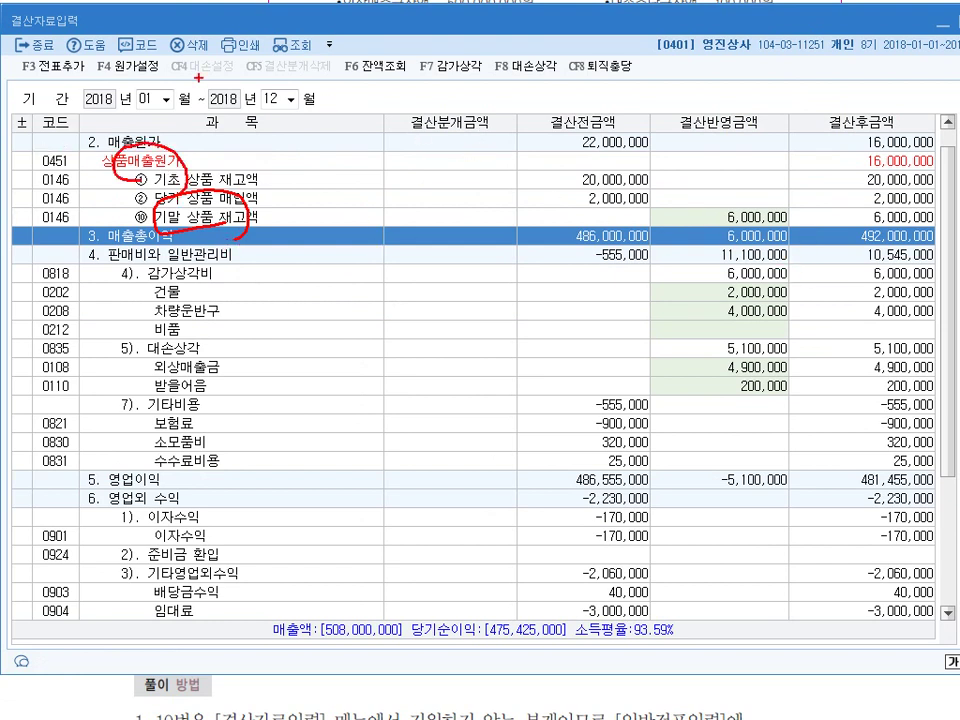
key("Escape")
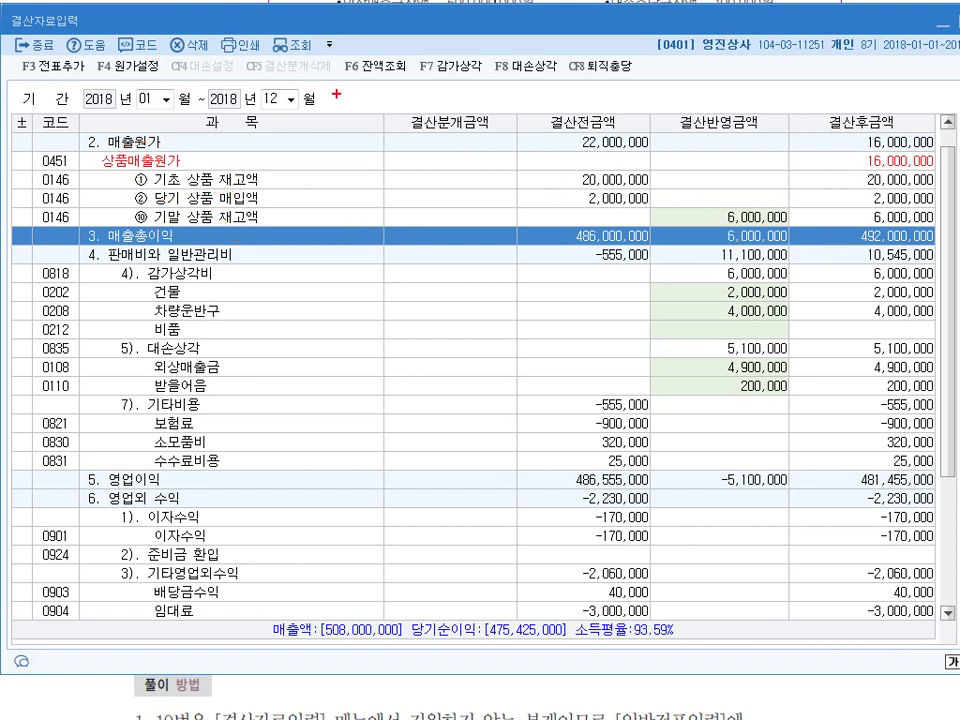
Add the closing entries to 일반전표 with 전표추가 and accept the confirmation
mouse_move(64, 43)
left_mouse_down()
mouse_move(40, 80)
mouse_move(64, 22)
mouse_move(62, 58)
mouse_move(36, 72)
mouse_move(60, 28)
mouse_move(45, 88)
left_mouse_up()
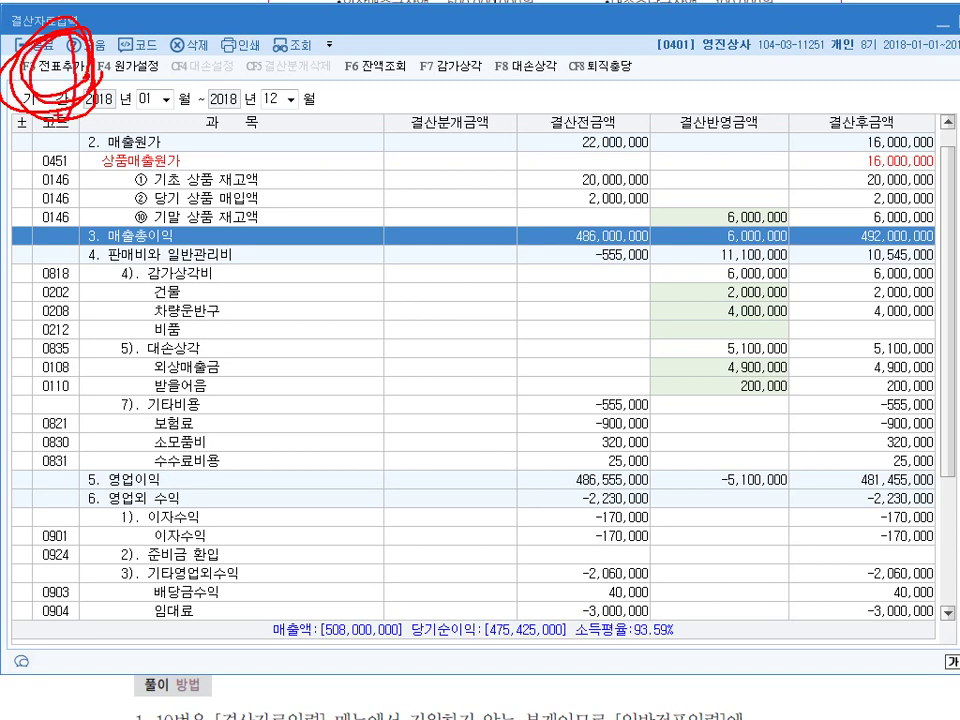
key("Escape")
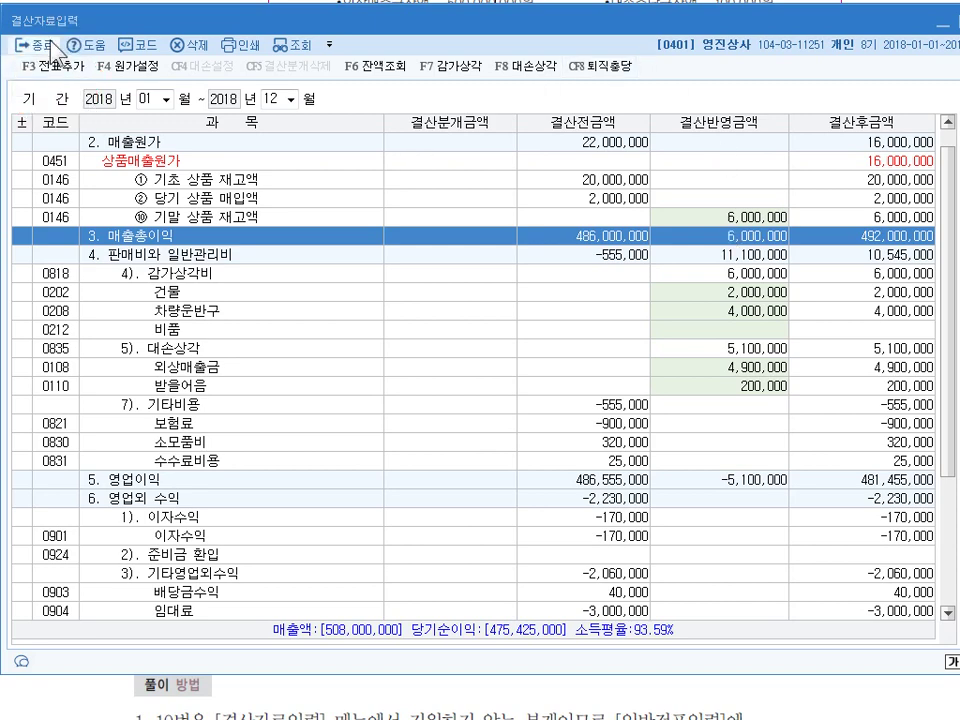
left_click(47, 66)
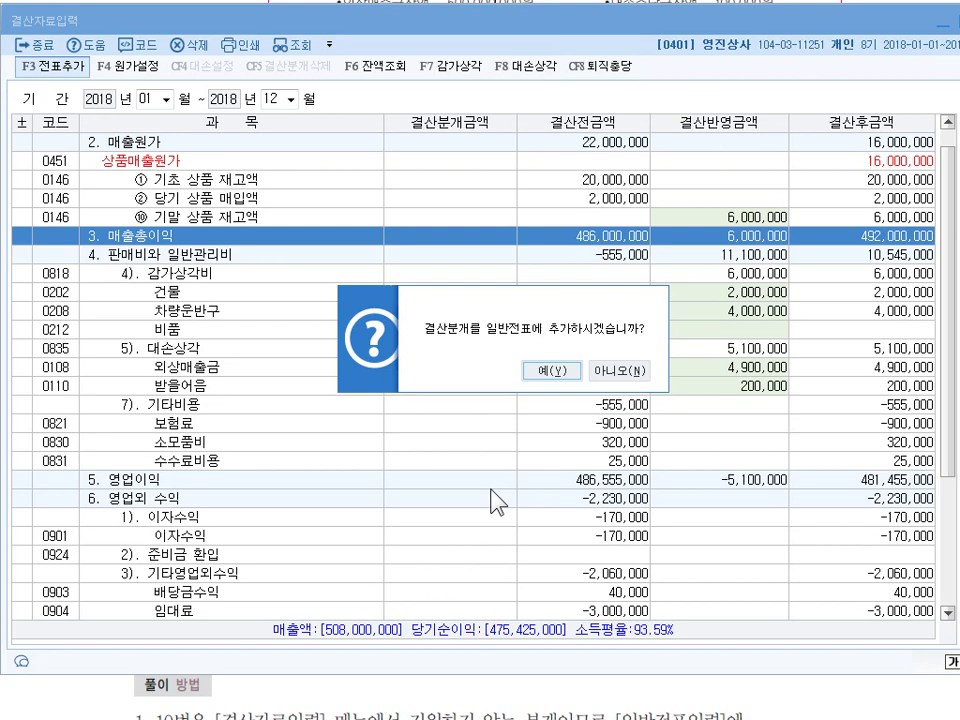
left_click(552, 370)
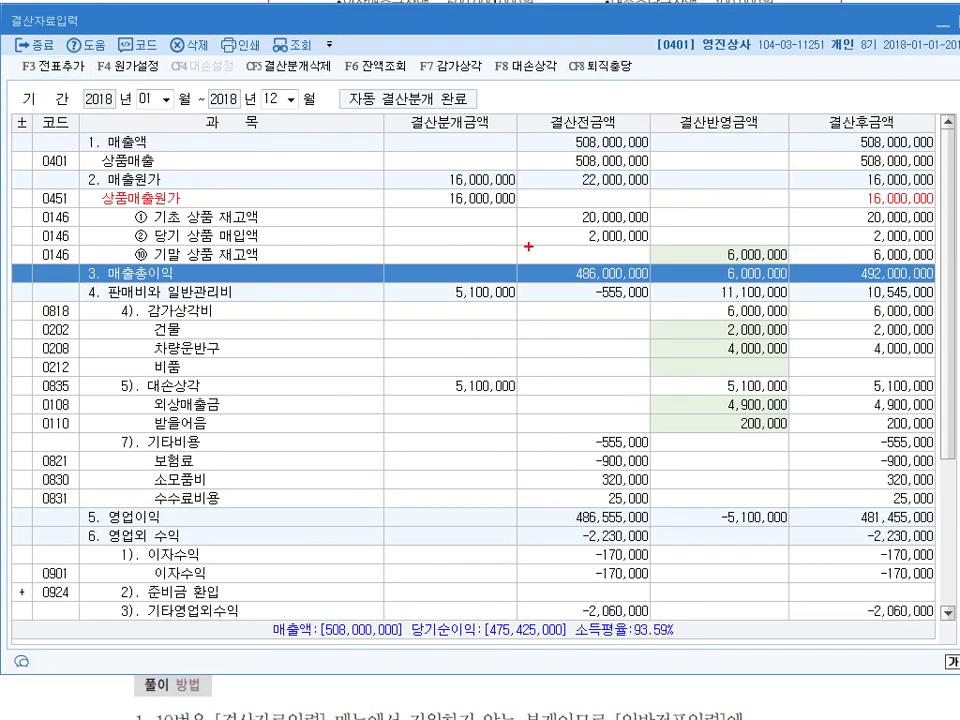
left_click_drag(478, 116, 500, 90)
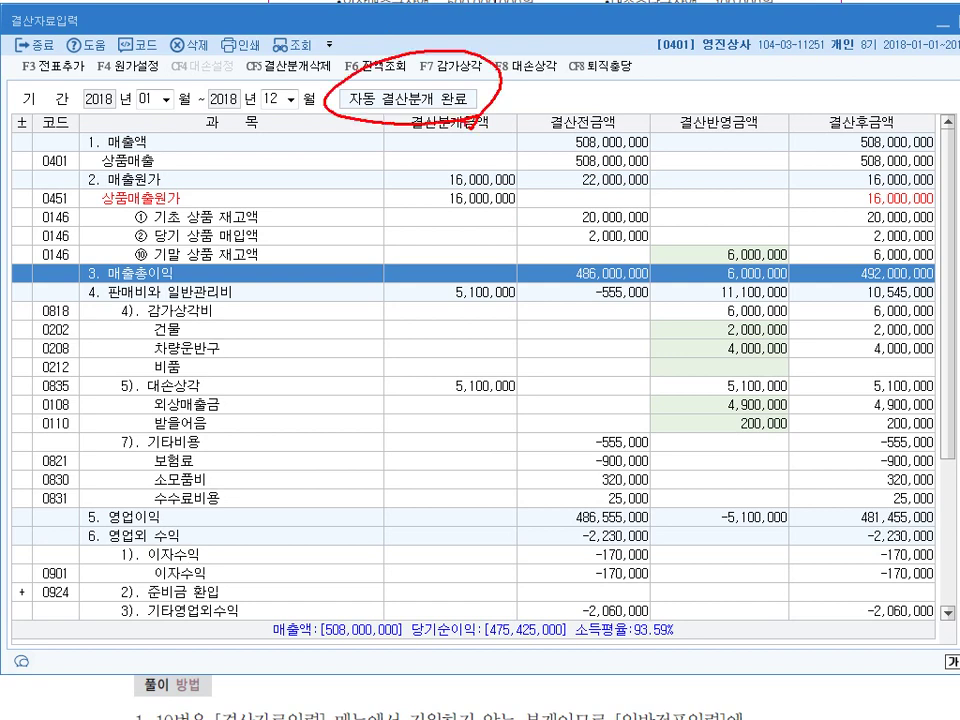
key("Escape")
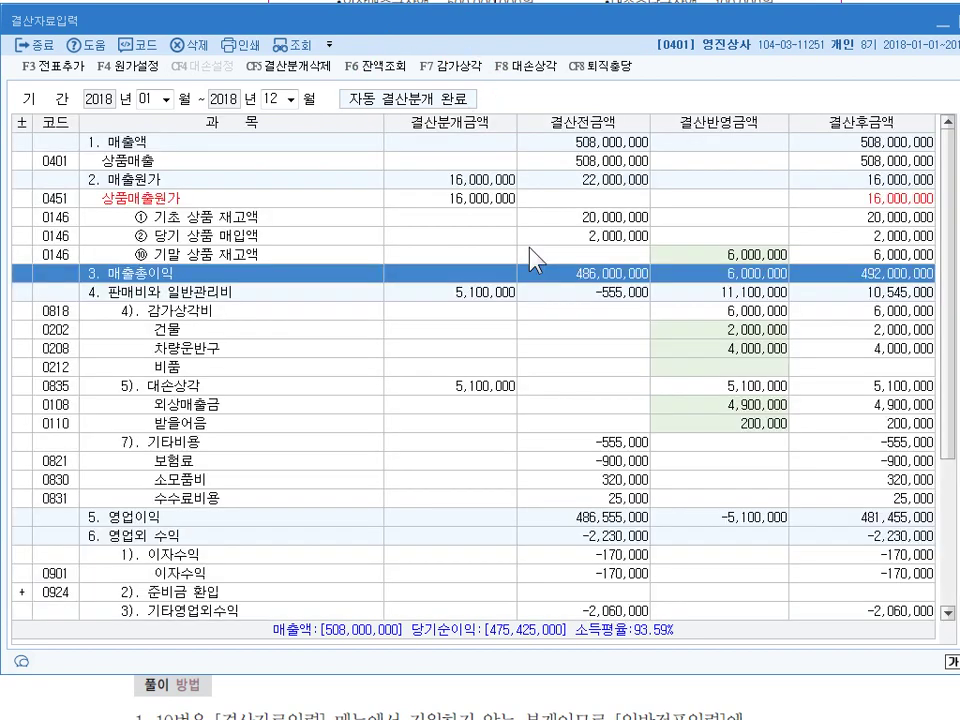
Leave 결산자료입력 and open 일반전표입력 for month 12, day 31 to view the closing entries
left_click(497, 3)
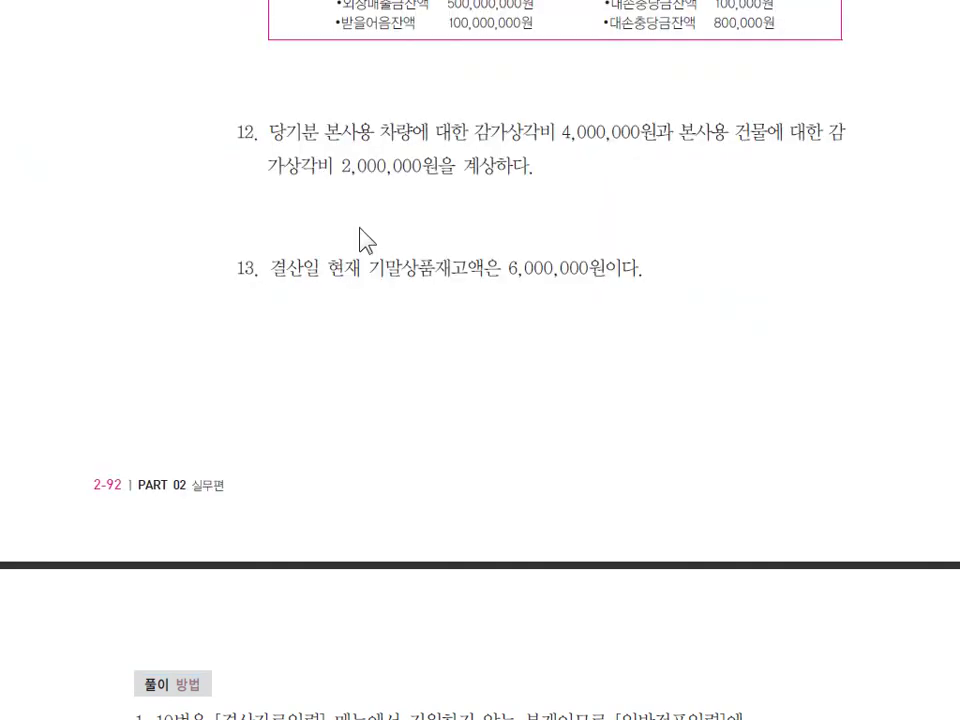
left_click(10, 715)
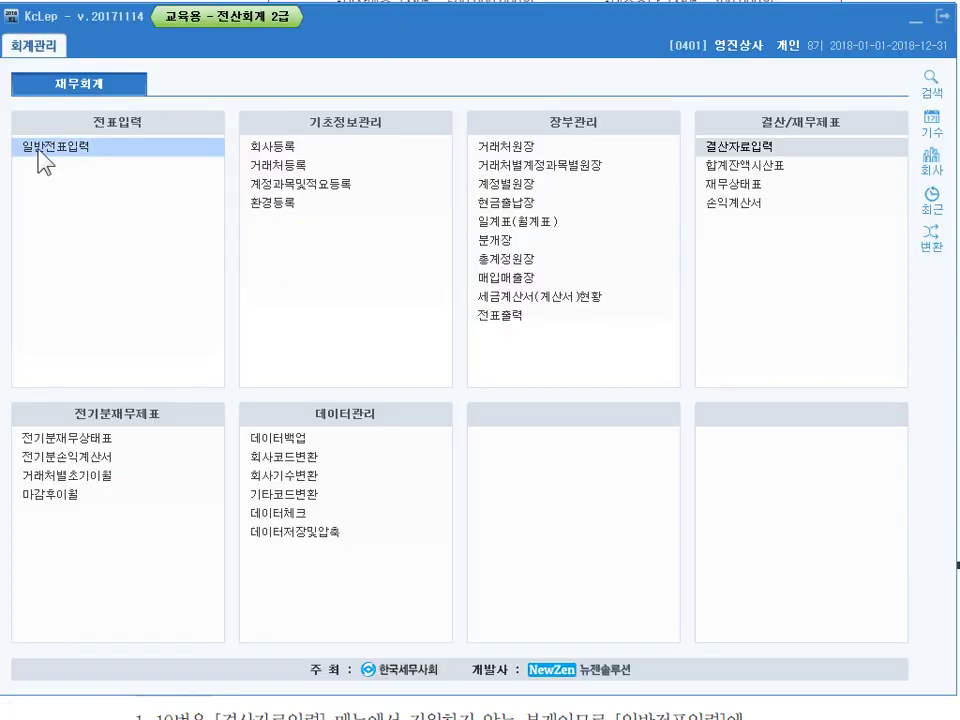
left_click(65, 160)
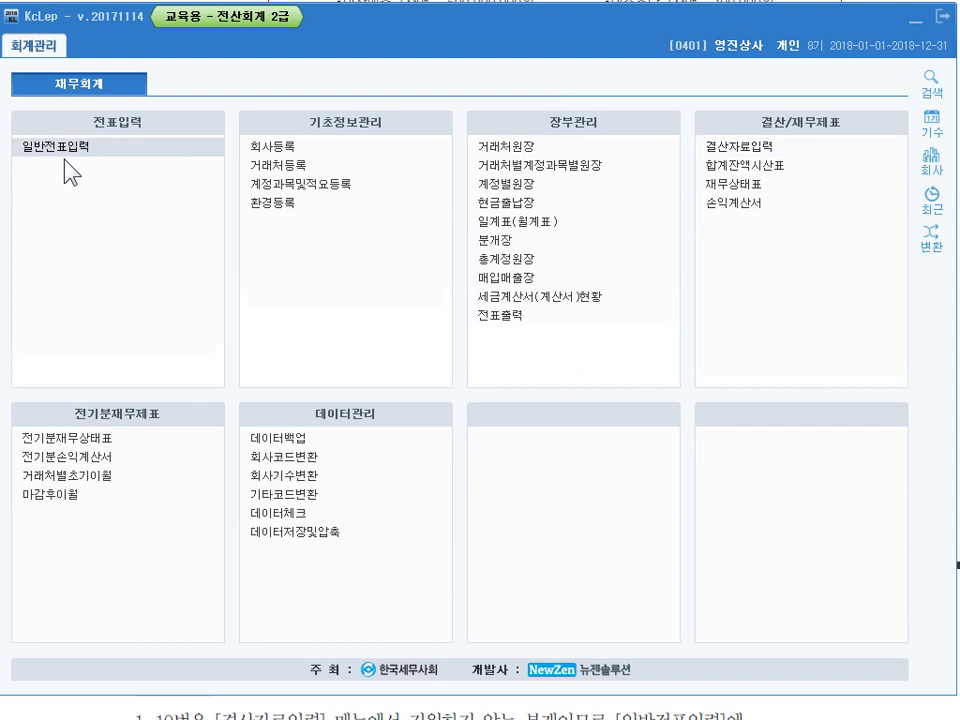
type("1")
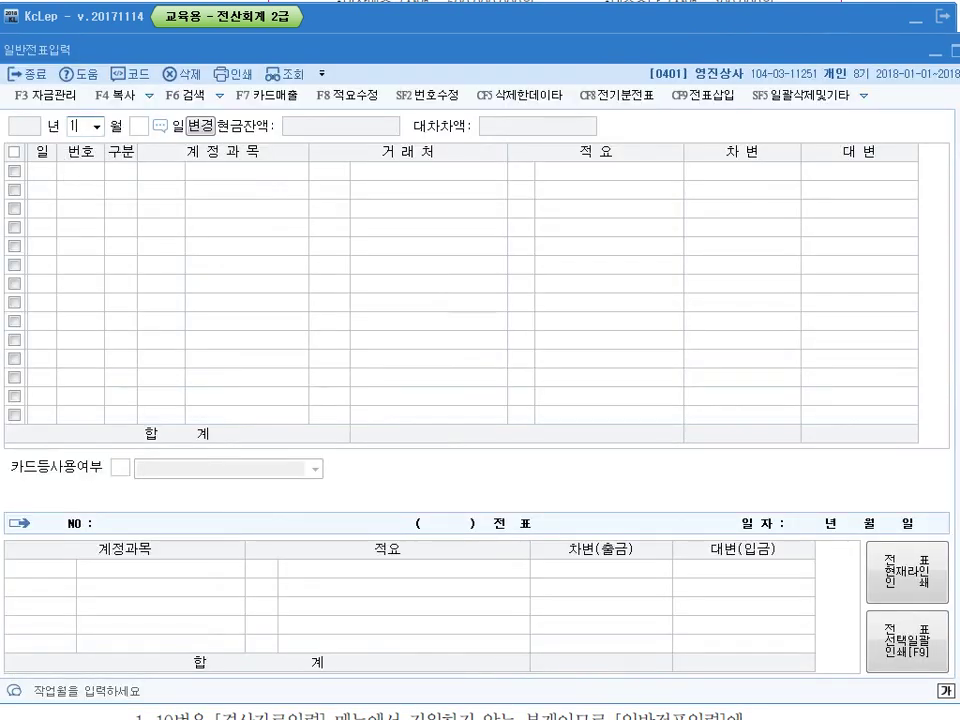
type("2")
key("Return")
type("31")
key("Return")
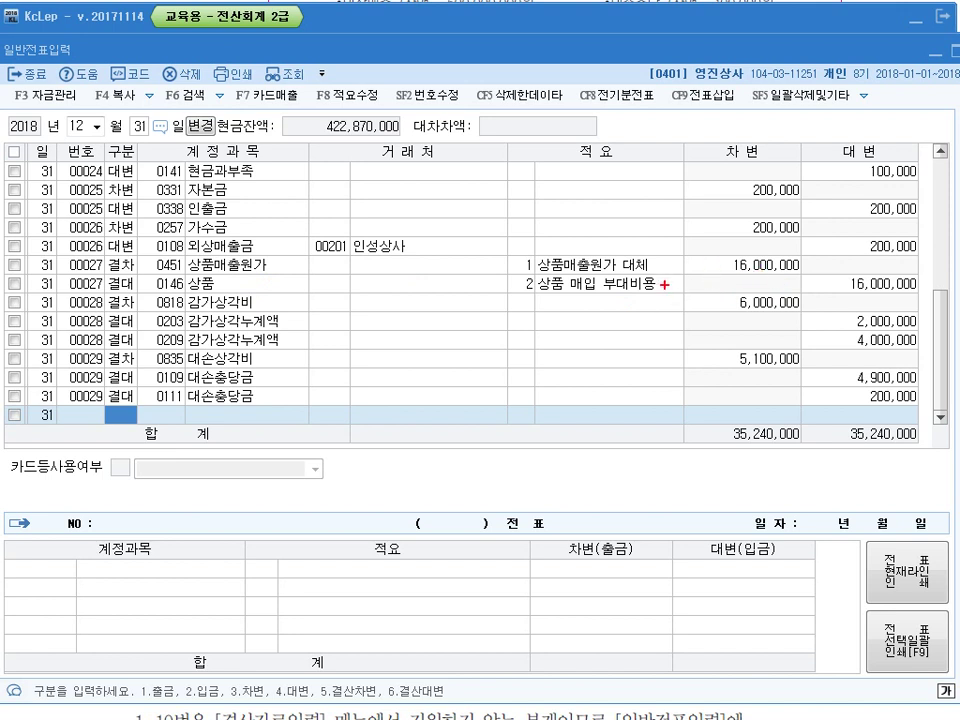
Examine the closing entries for 상품매출원가, 감가상각비 and 대손상각비, including the account codes of 감가상각누계액 and 대손충당금
left_click_drag(824, 261, 811, 284)
left_click_drag(830, 300, 808, 338)
left_click_drag(265, 295, 282, 290)
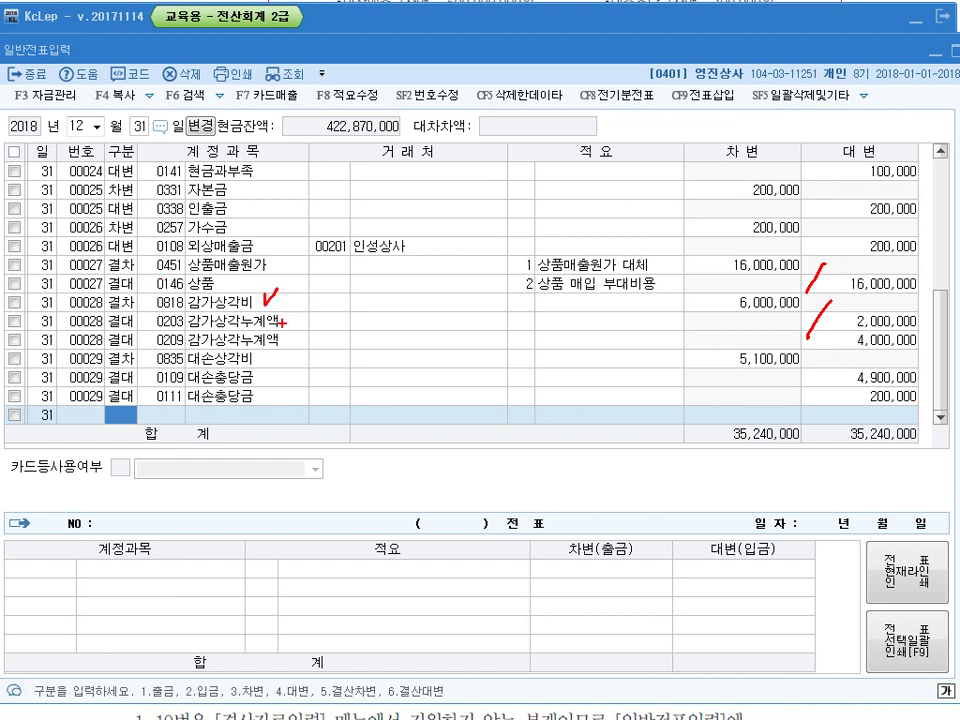
mouse_move(147, 327)
left_mouse_down()
mouse_move(186, 322)
mouse_move(150, 316)
mouse_move(153, 333)
left_mouse_up()
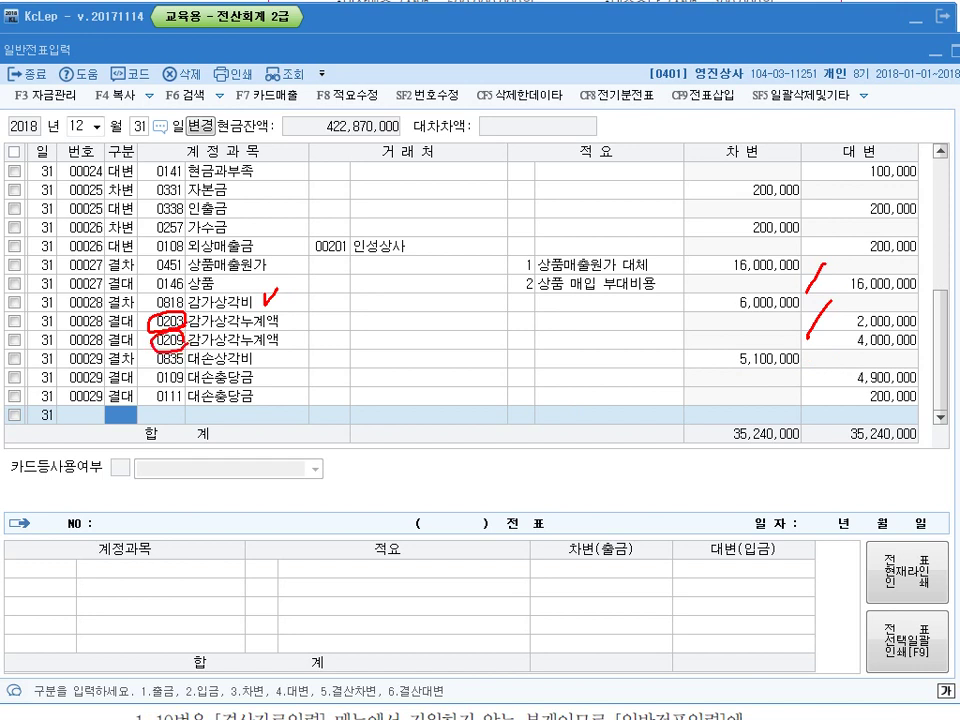
left_click_drag(258, 377, 269, 377)
mouse_move(263, 371)
left_mouse_down()
mouse_move(263, 383)
mouse_move(283, 376)
left_mouse_up()
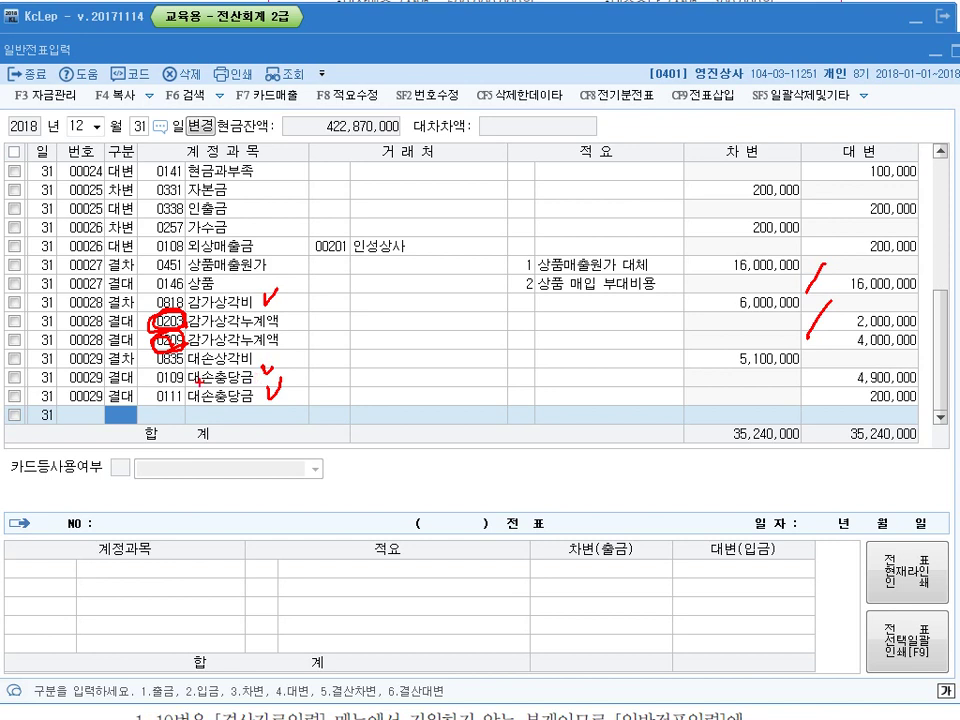
mouse_move(180, 386)
left_mouse_down()
mouse_move(147, 379)
mouse_move(160, 390)
mouse_move(152, 400)
mouse_move(170, 409)
mouse_move(183, 395)
left_mouse_up()
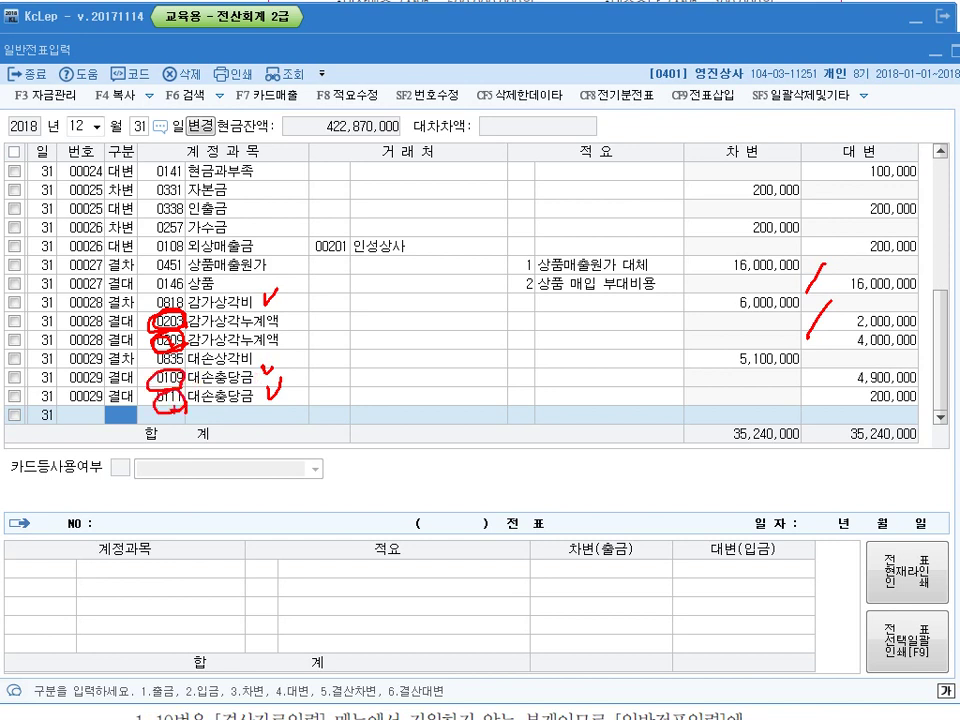
key("Escape")
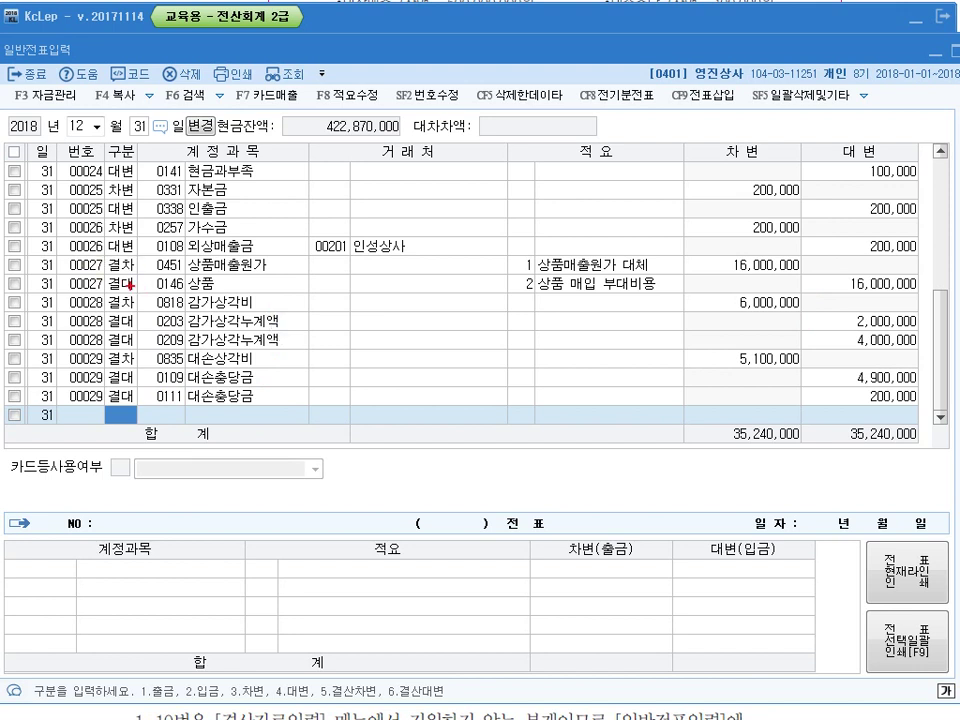
Compare the 결차 and 결대 types of the 상품매출원가 entry with the 구분 options 5.결산차변 and 6.결산대변, and close 일반전표입력
left_click_drag(90, 263, 106, 289)
mouse_move(425, 712)
left_mouse_down()
mouse_move(410, 635)
mouse_move(433, 683)
left_mouse_up()
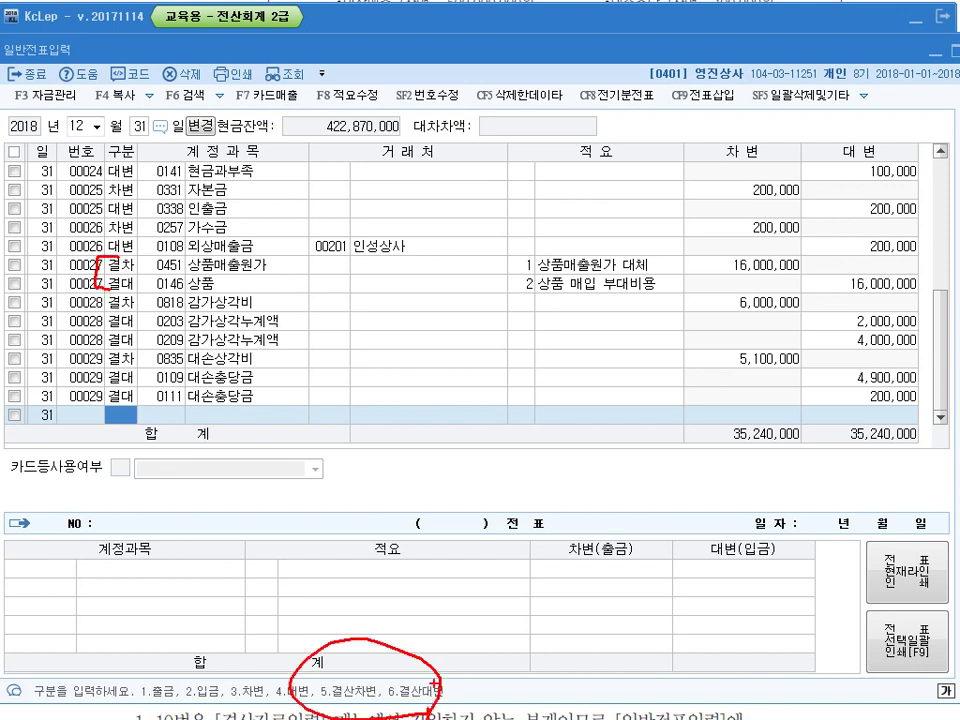
key("Escape")
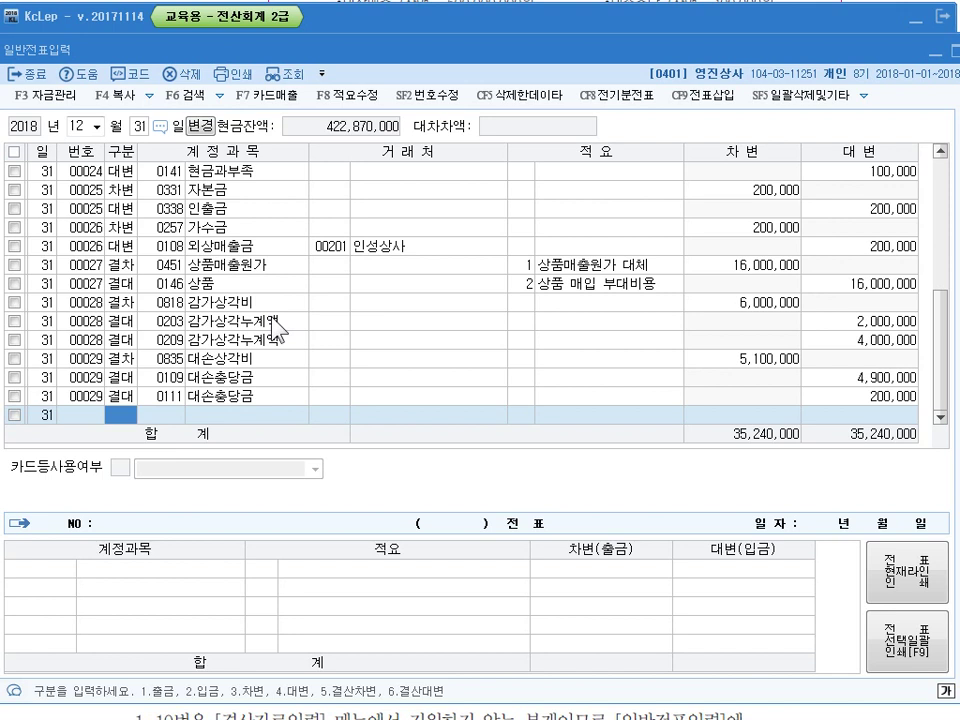
key("Escape")
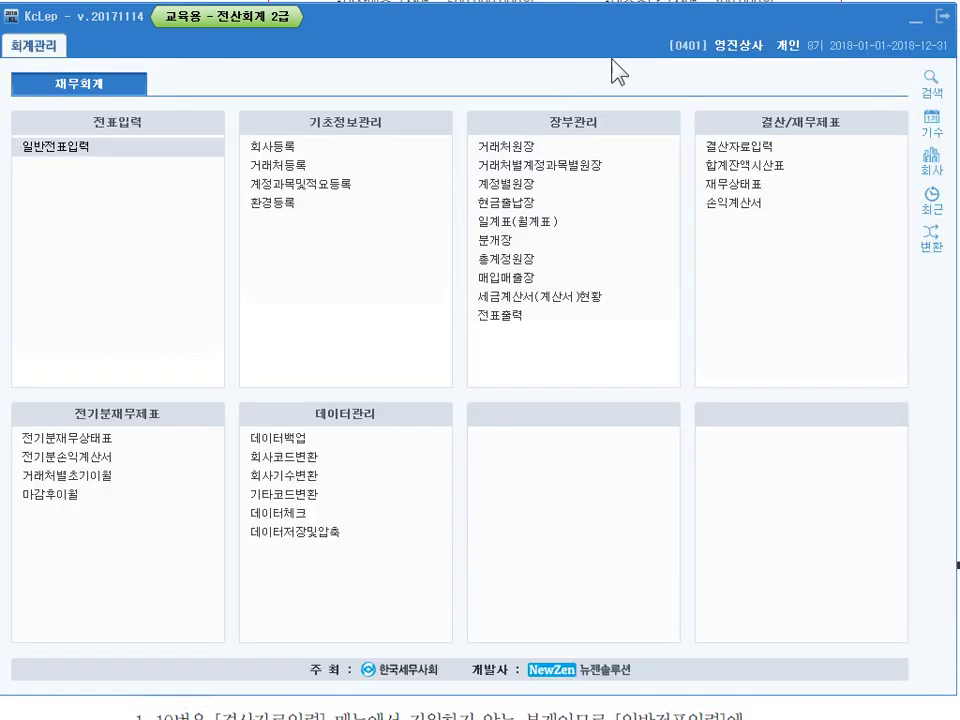